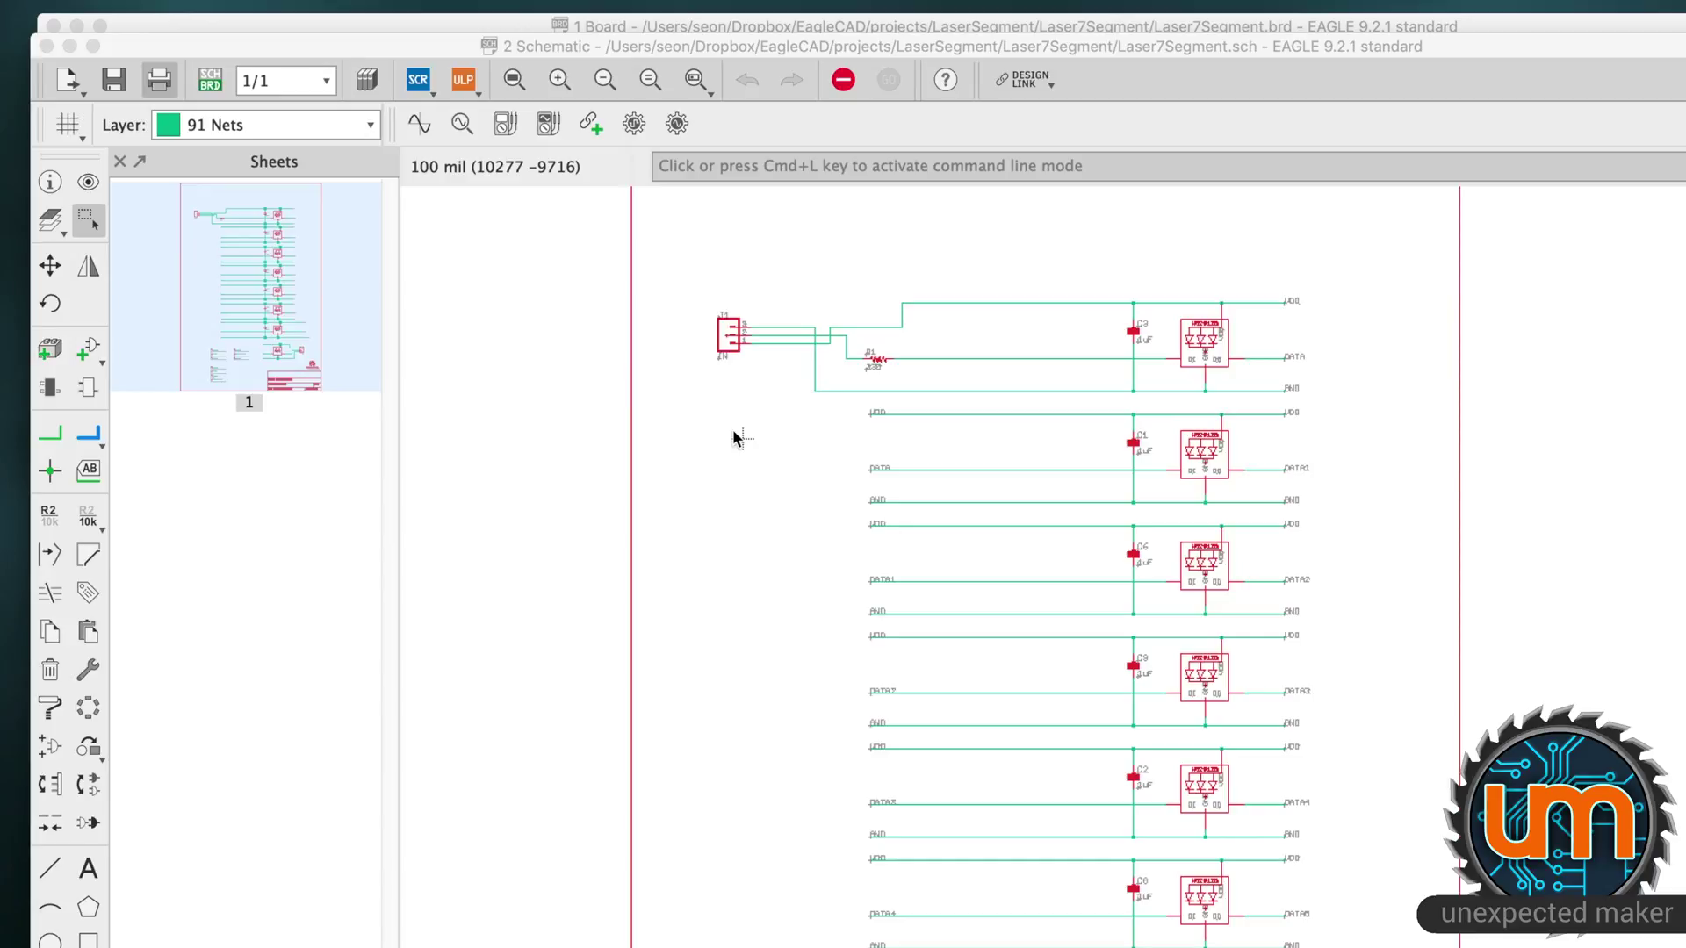
- Start the Move command and examine the schematic sheet from connector J1 down to the title block and back
left_click(50, 267)
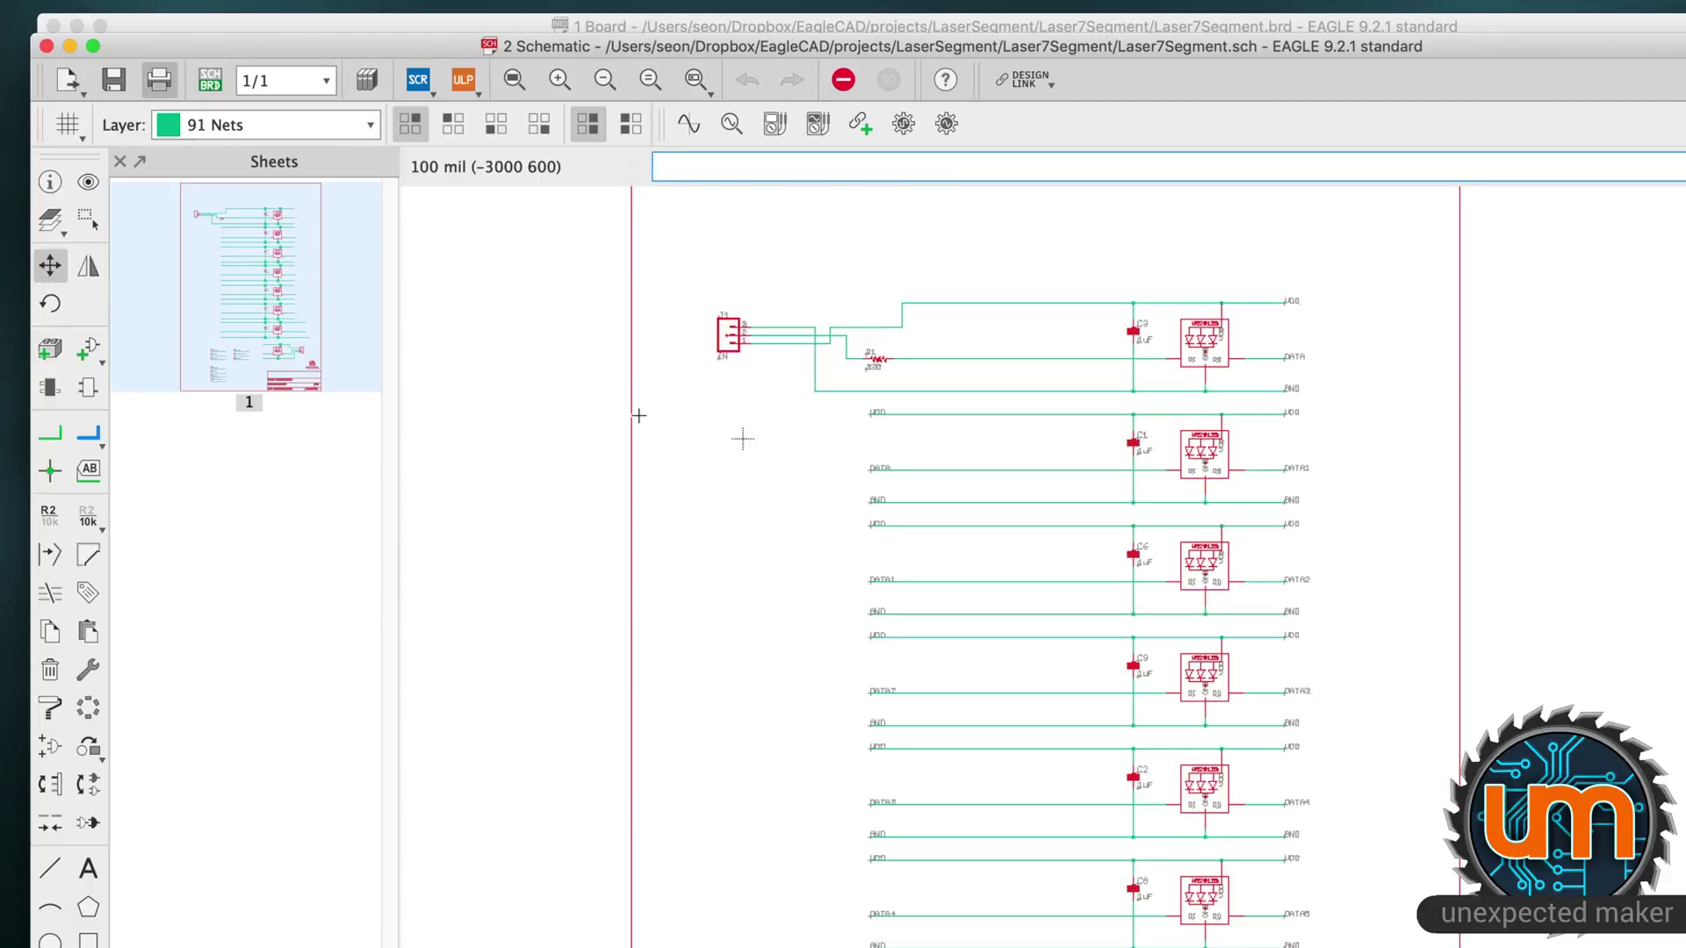
scroll(743, 439, "up", 5)
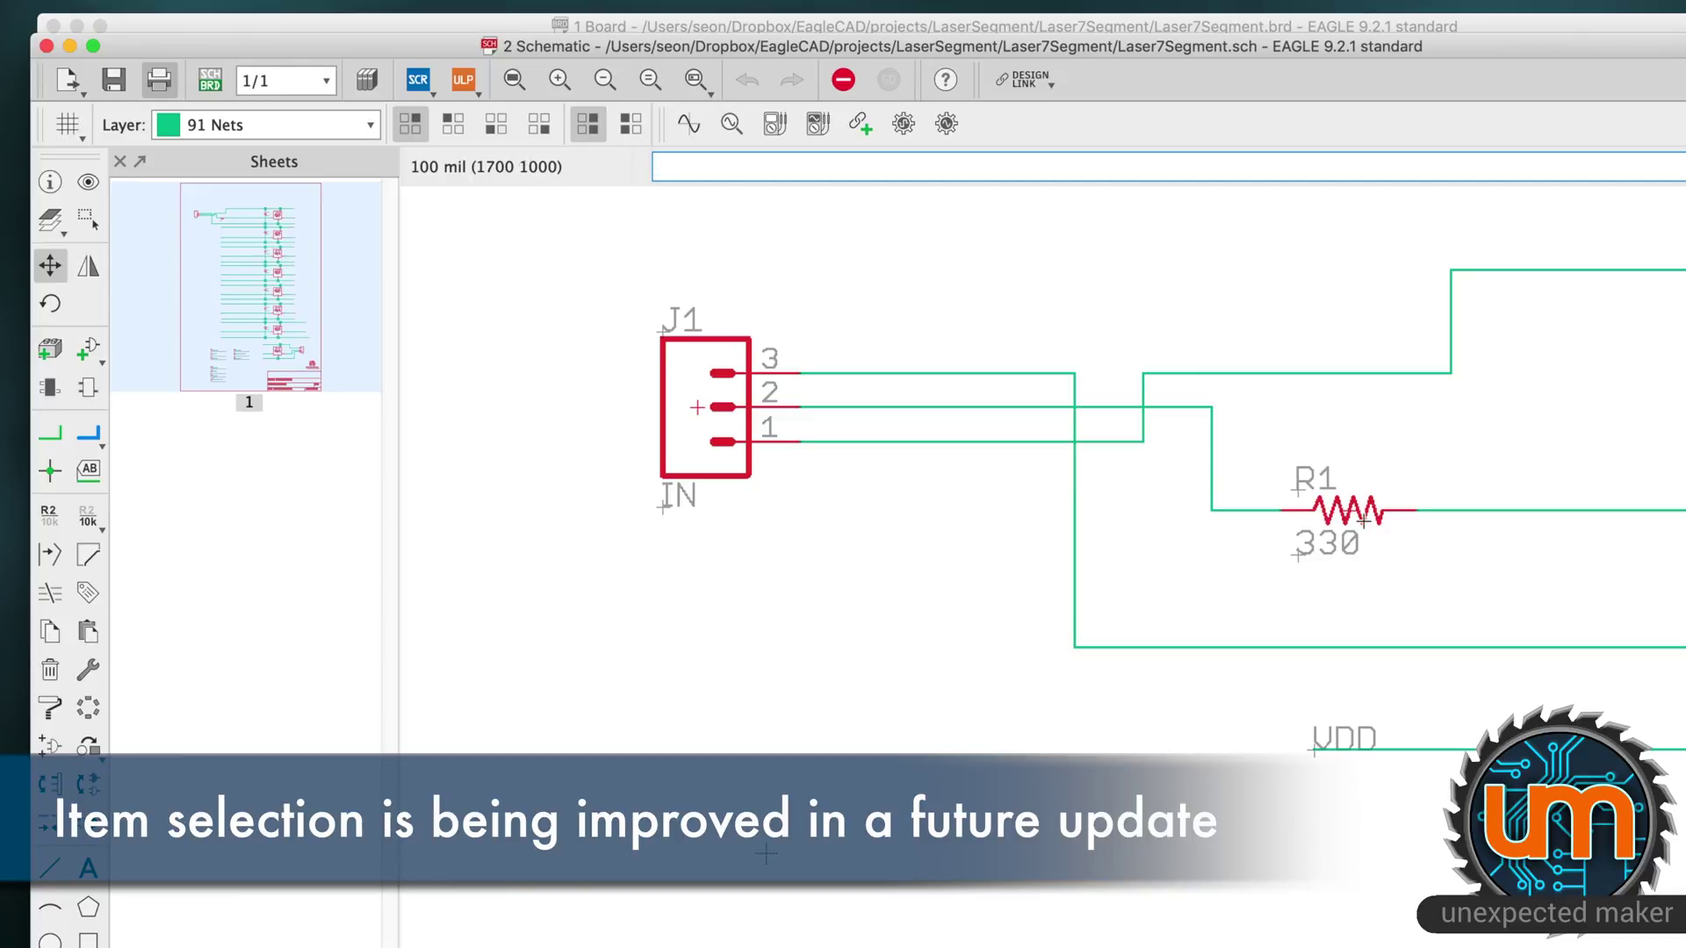
scroll(1314, 746, "down", 8)
middle_click_drag(1378, 906, 980, 355)
scroll(786, 220, "down", 10)
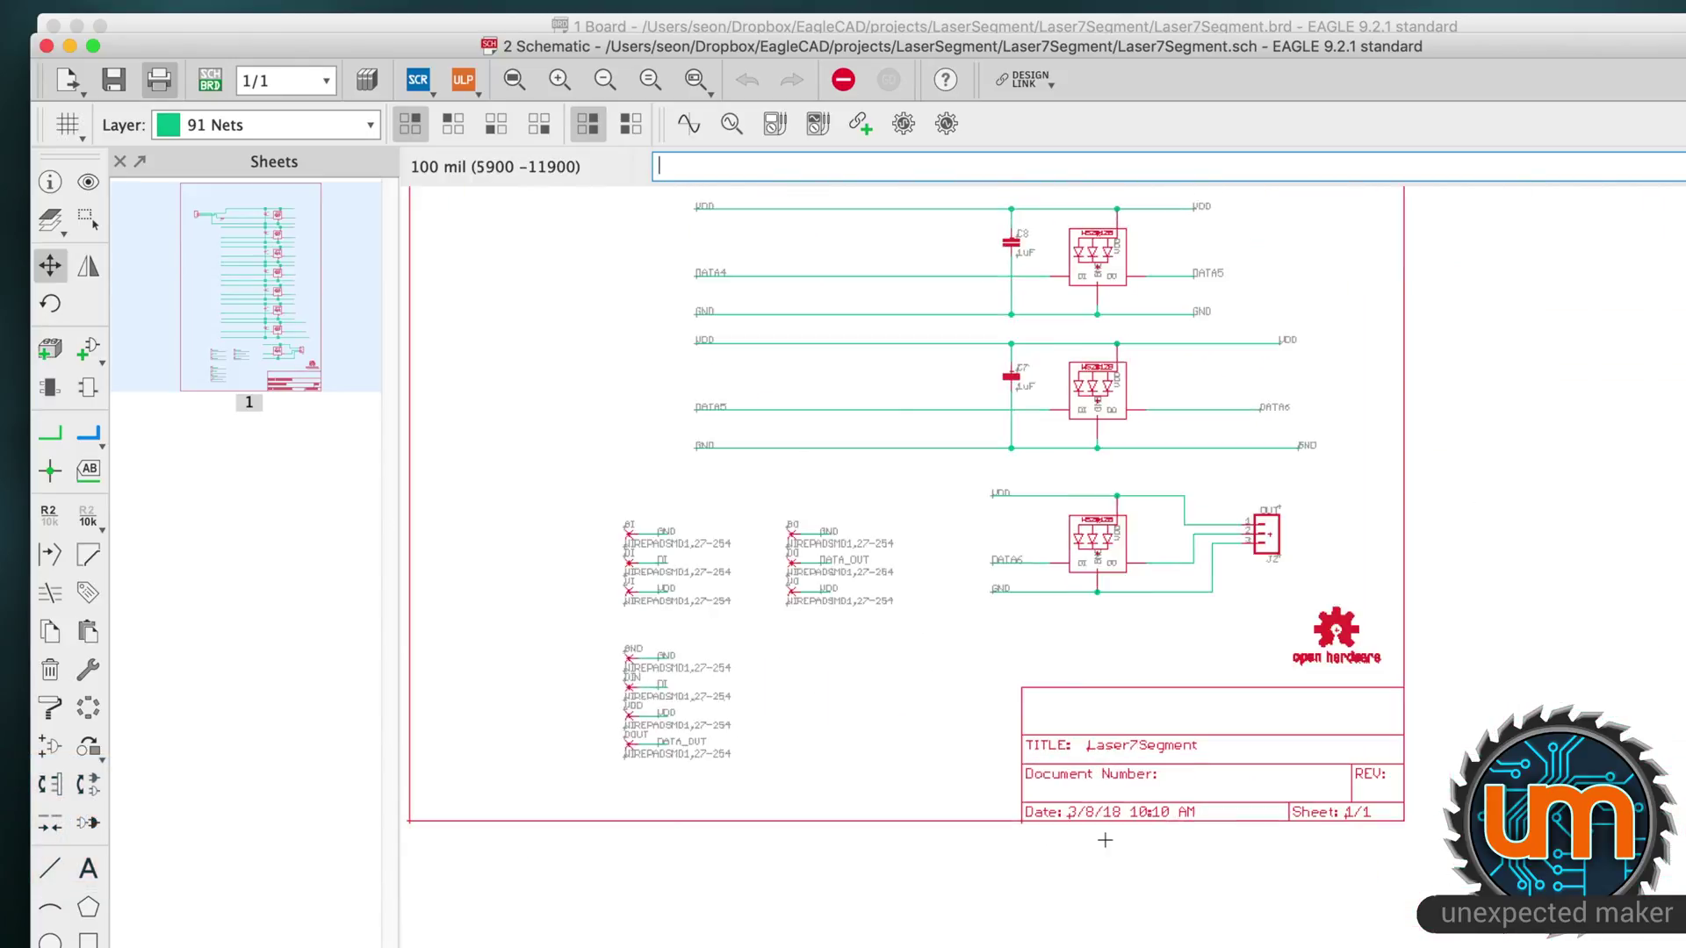
scroll(1031, 749, "up", 5)
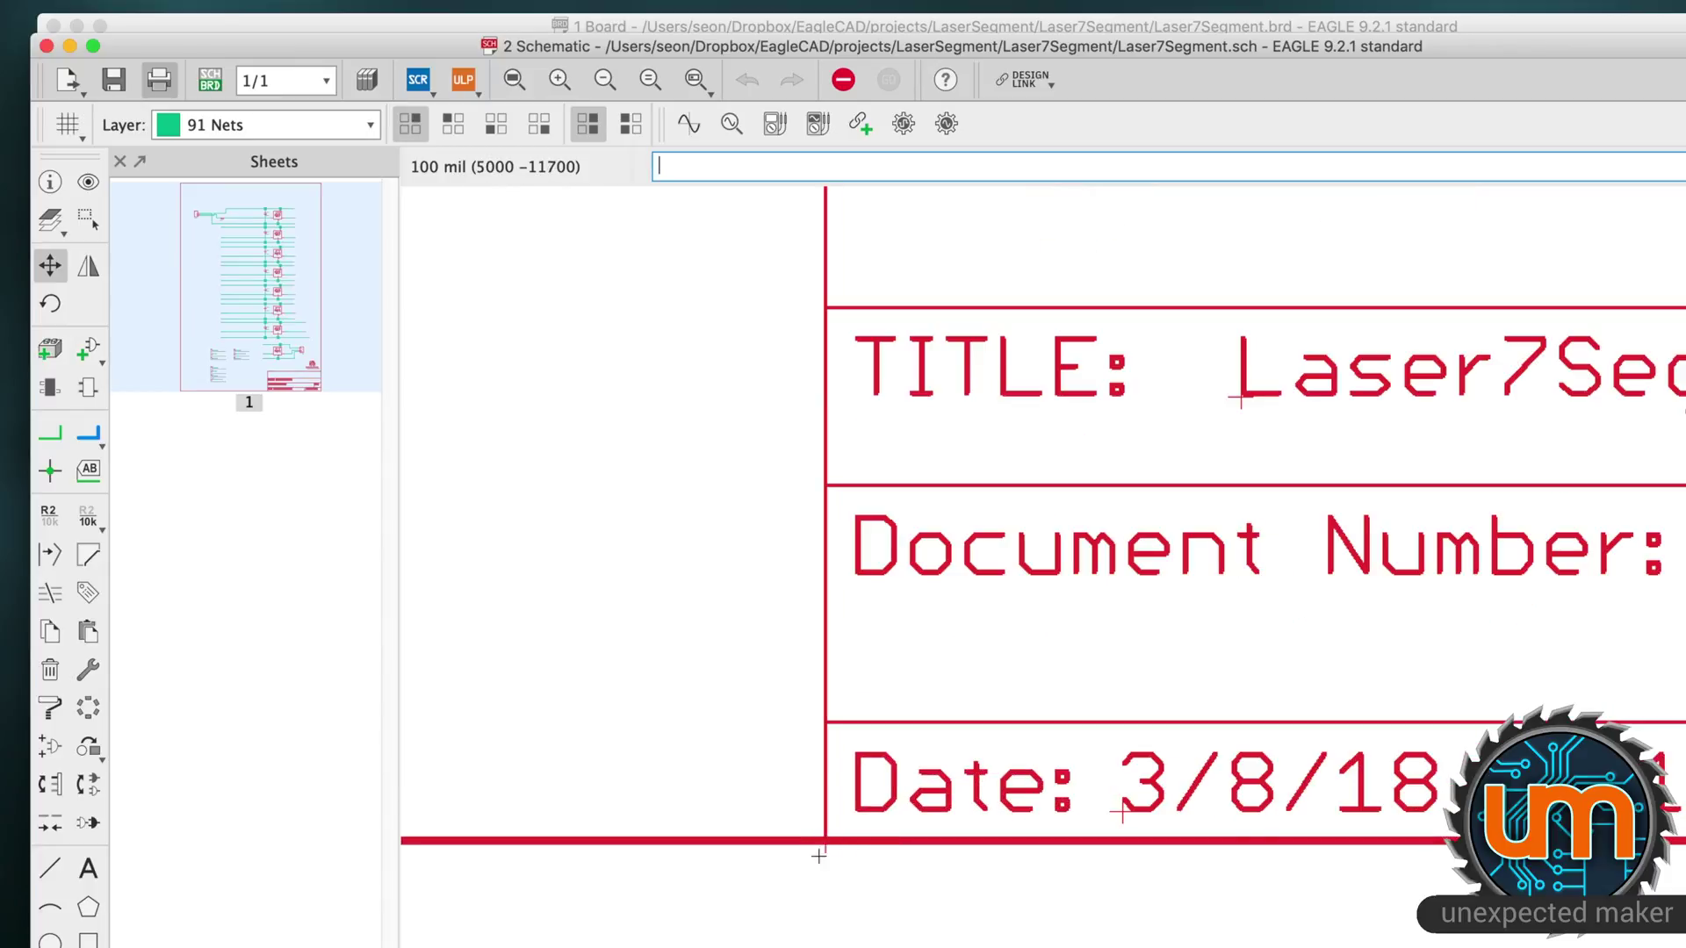
scroll(831, 850, "down", 10)
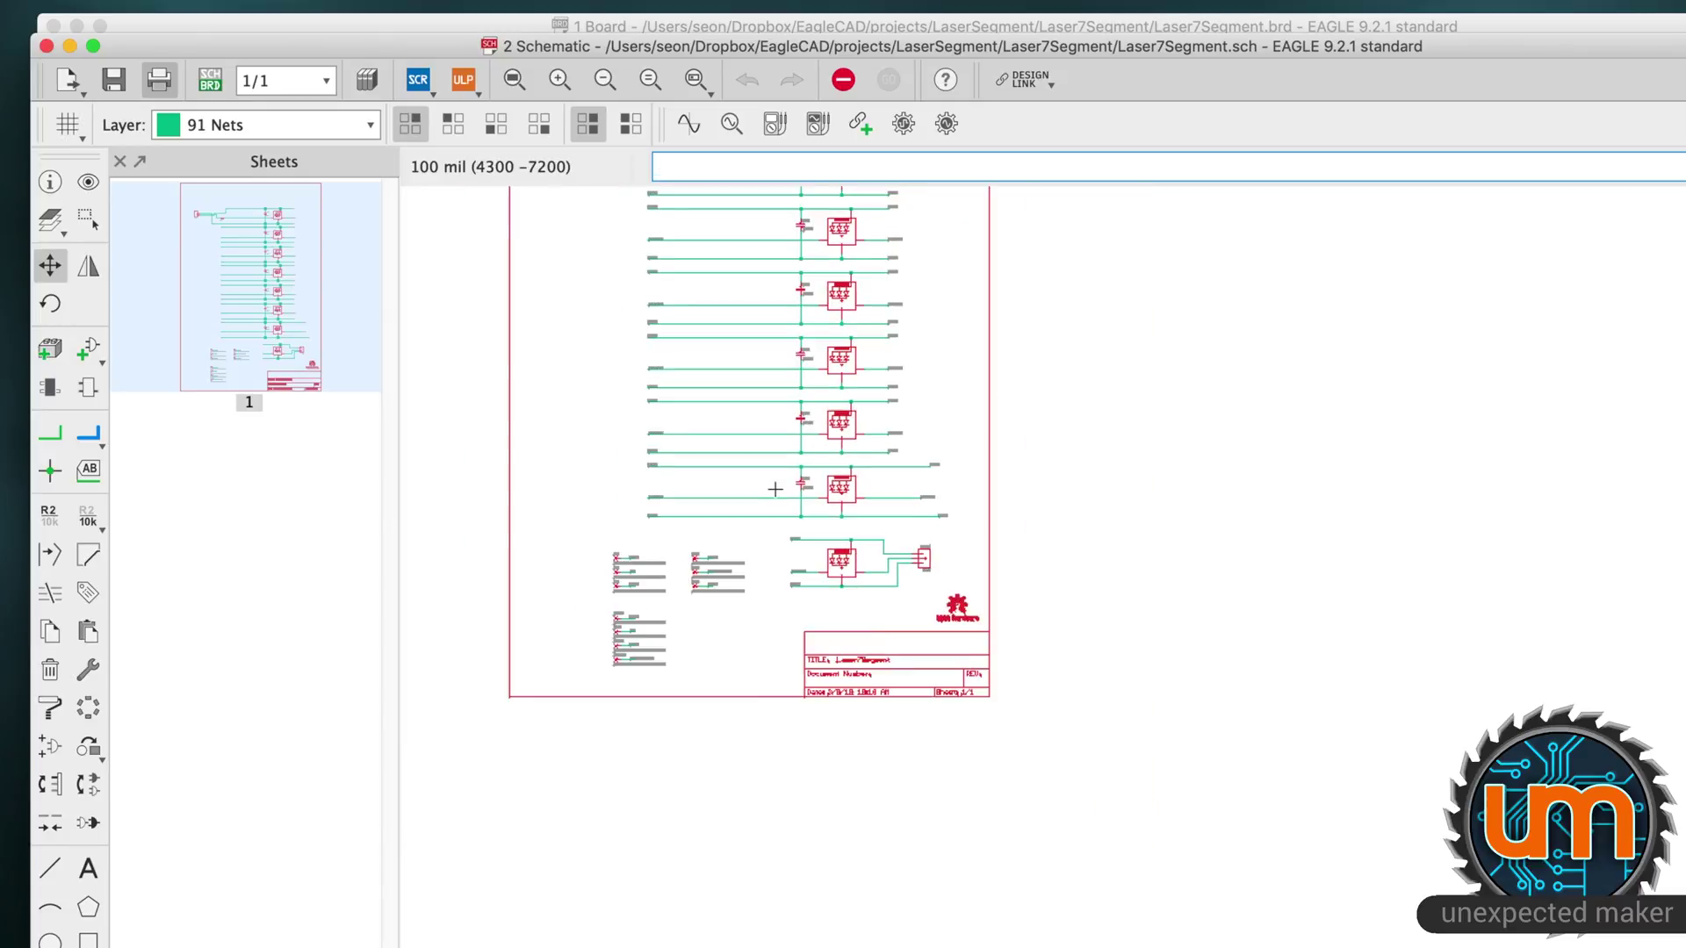
scroll(856, 392, "up", 10)
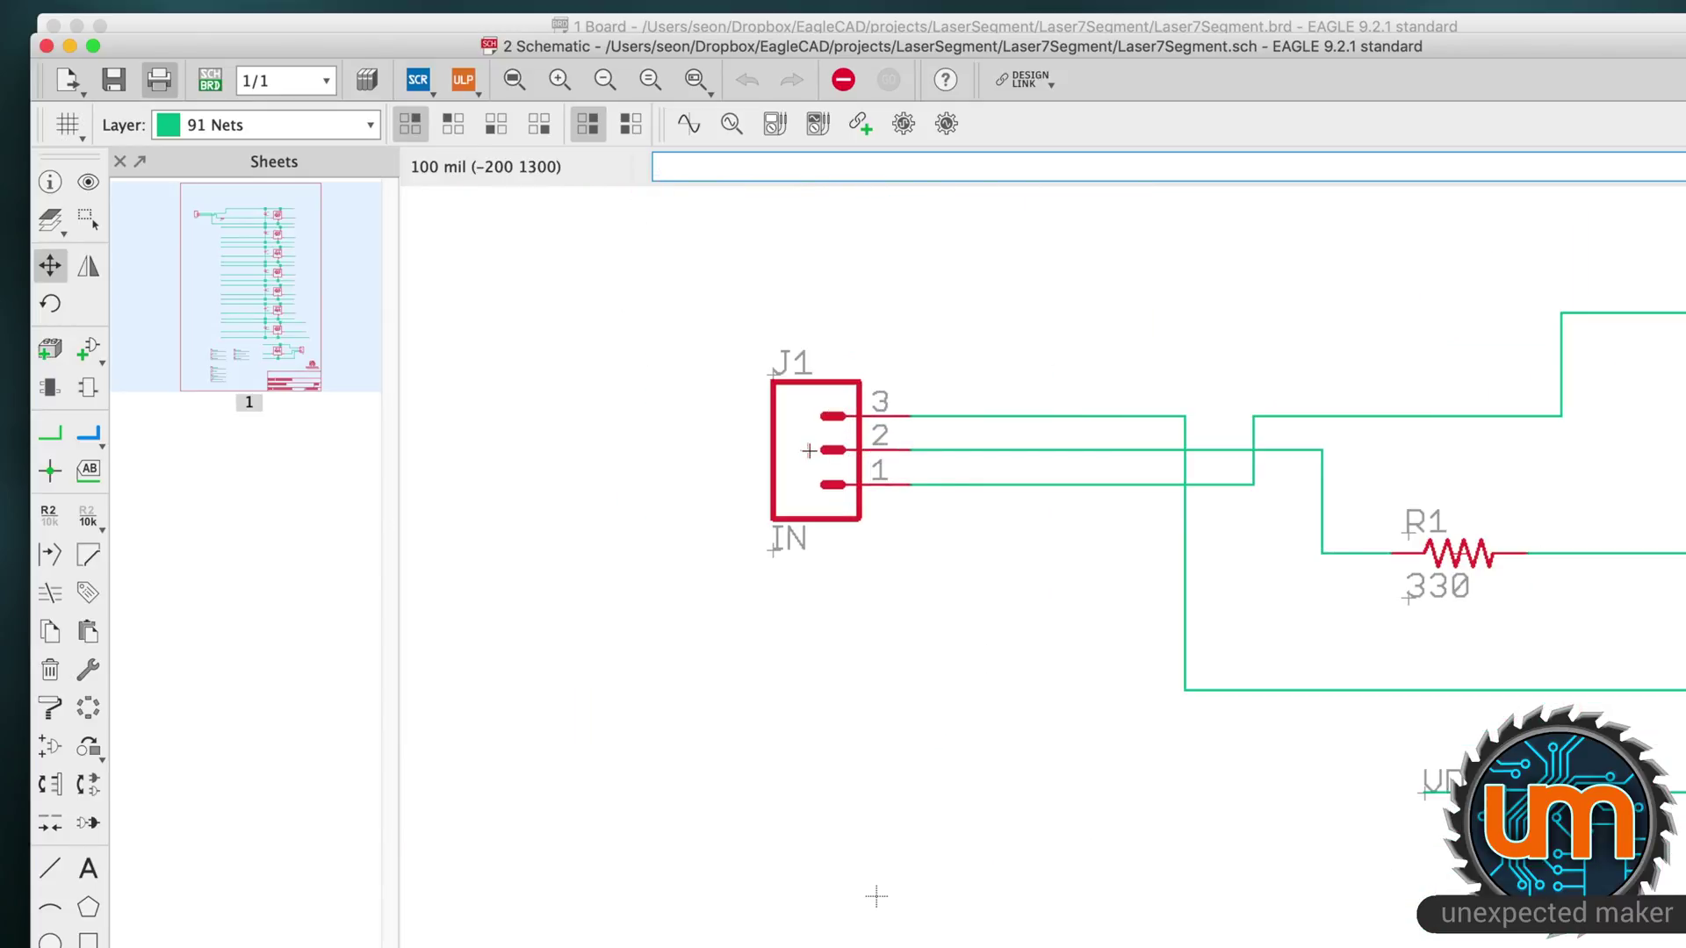
- Move connector J1 about 200 mil toward resistor R1, rotating it in 90-degree steps back to its original orientation while it is held
left_click_drag(808, 450, 799, 501)
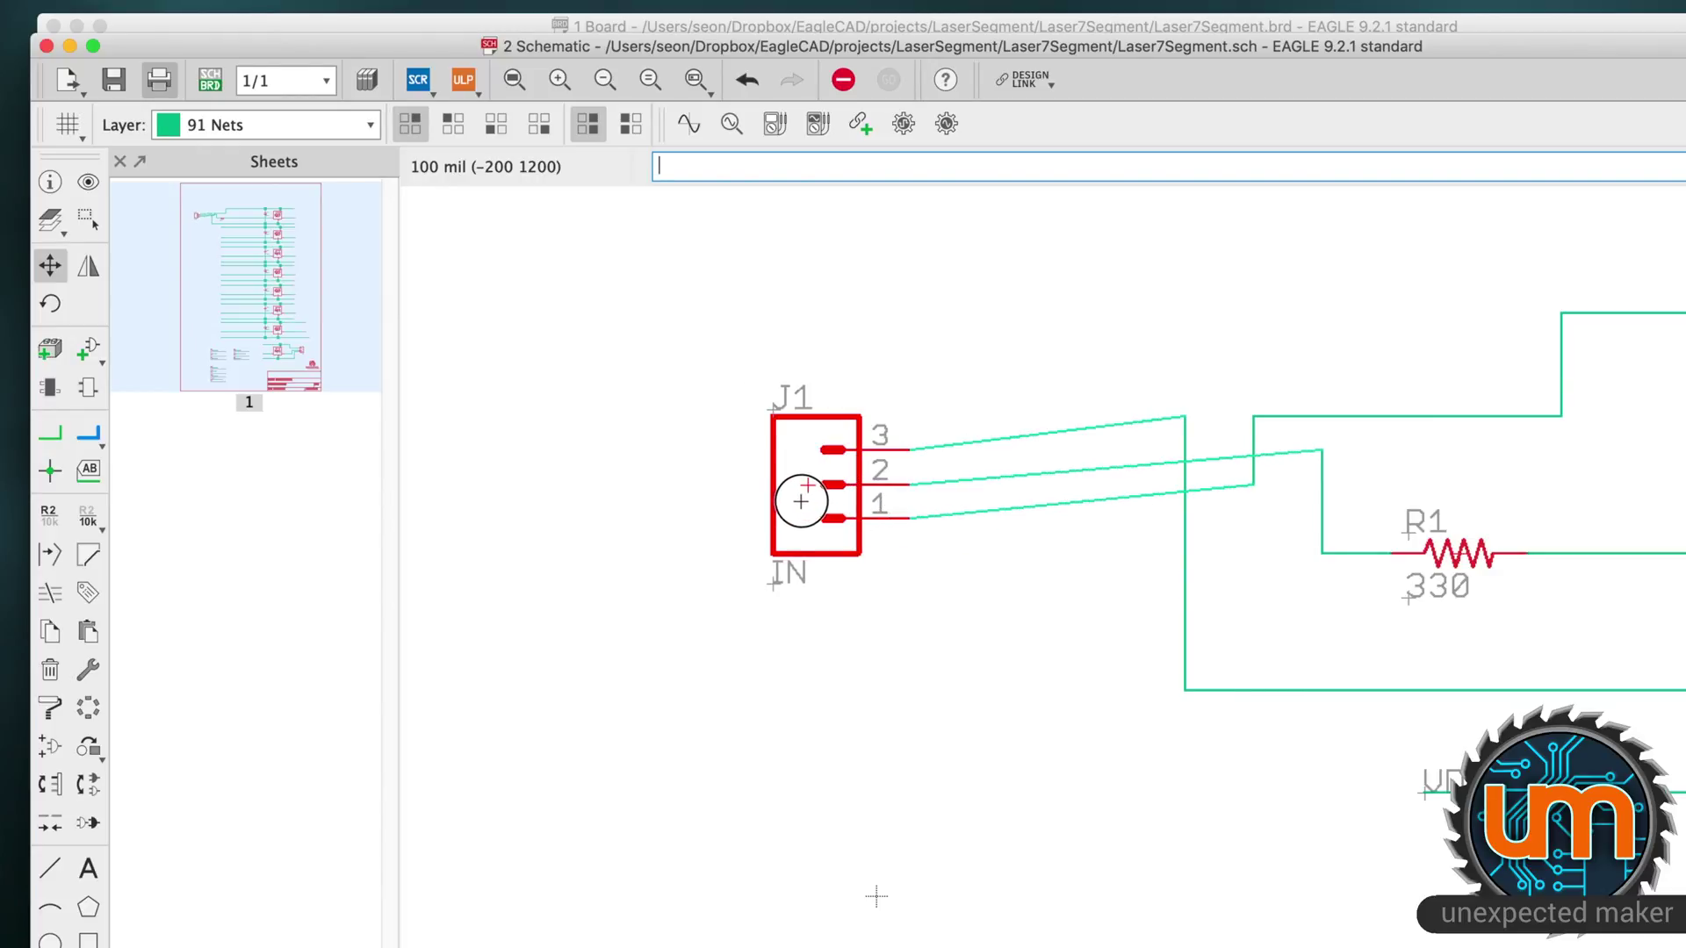
right_click(801, 501)
right_click(801, 501)
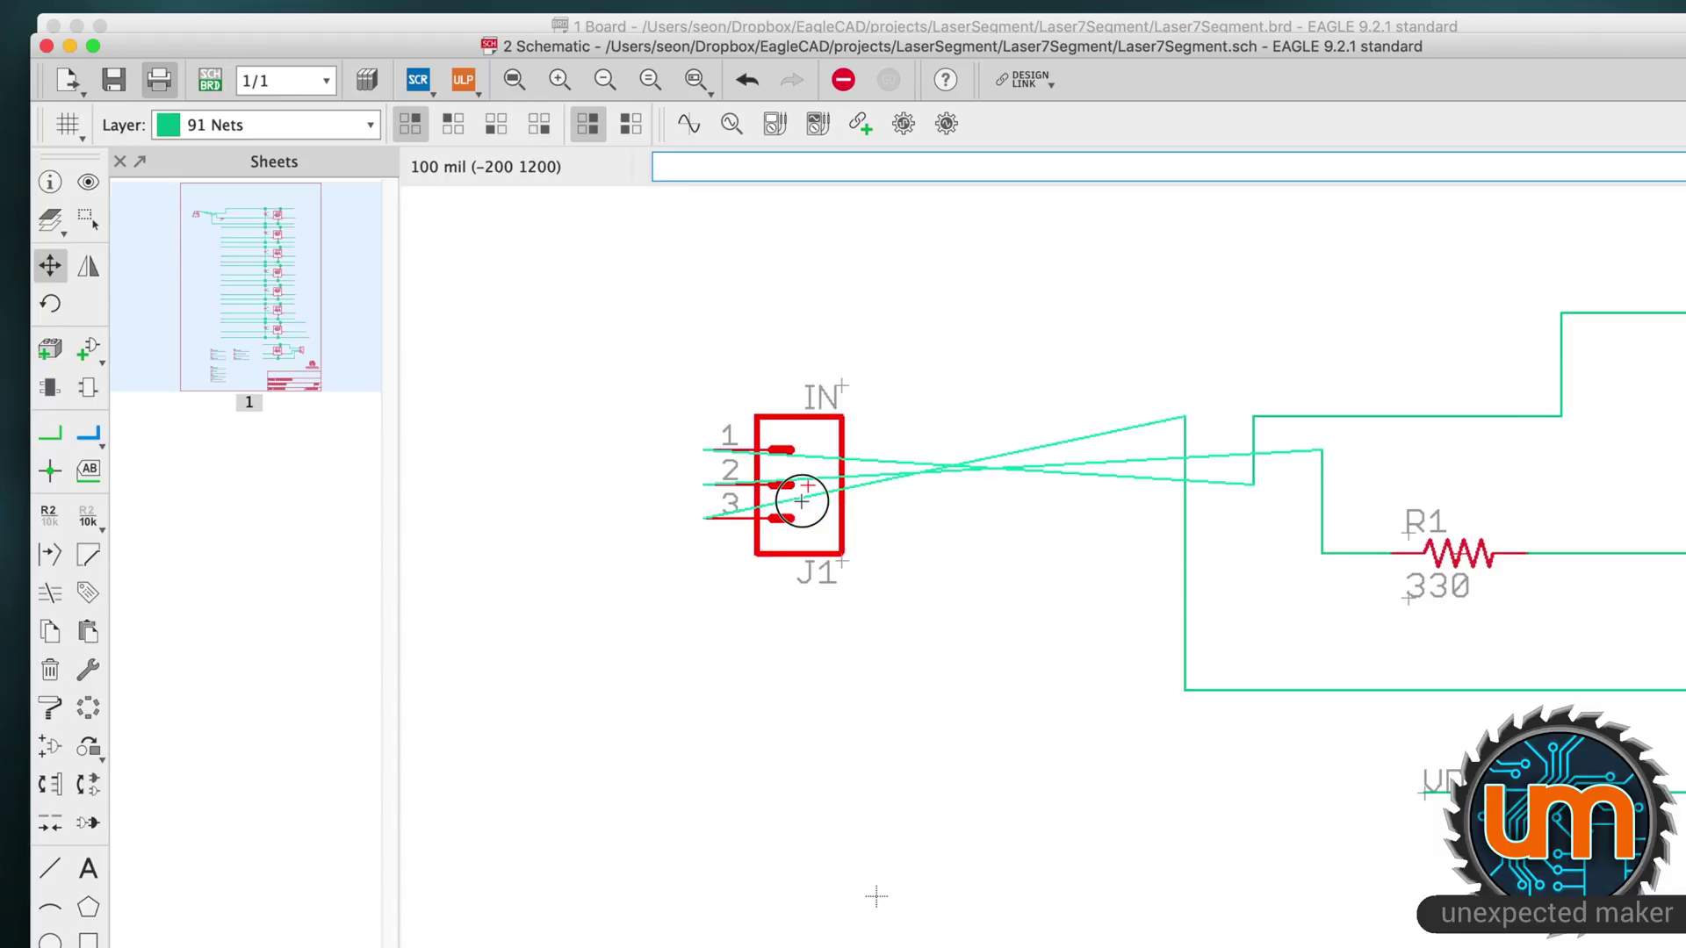
right_click(801, 501)
right_click(801, 502)
right_click(800, 501)
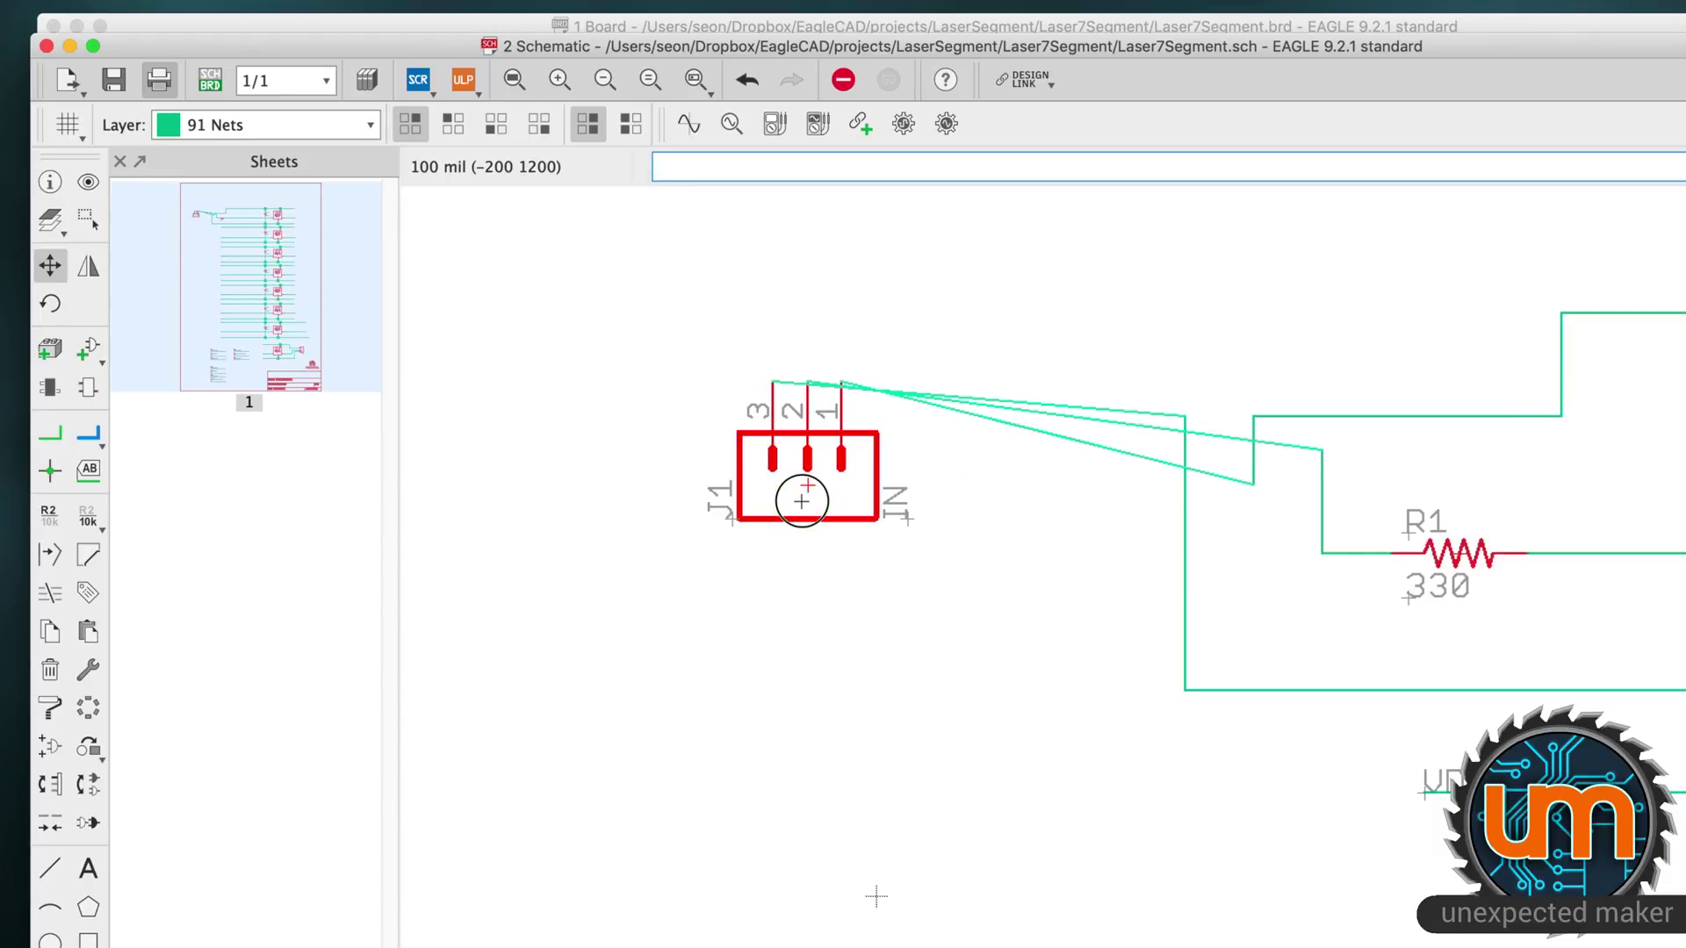
right_click(800, 501)
right_click(801, 501)
right_click(800, 501)
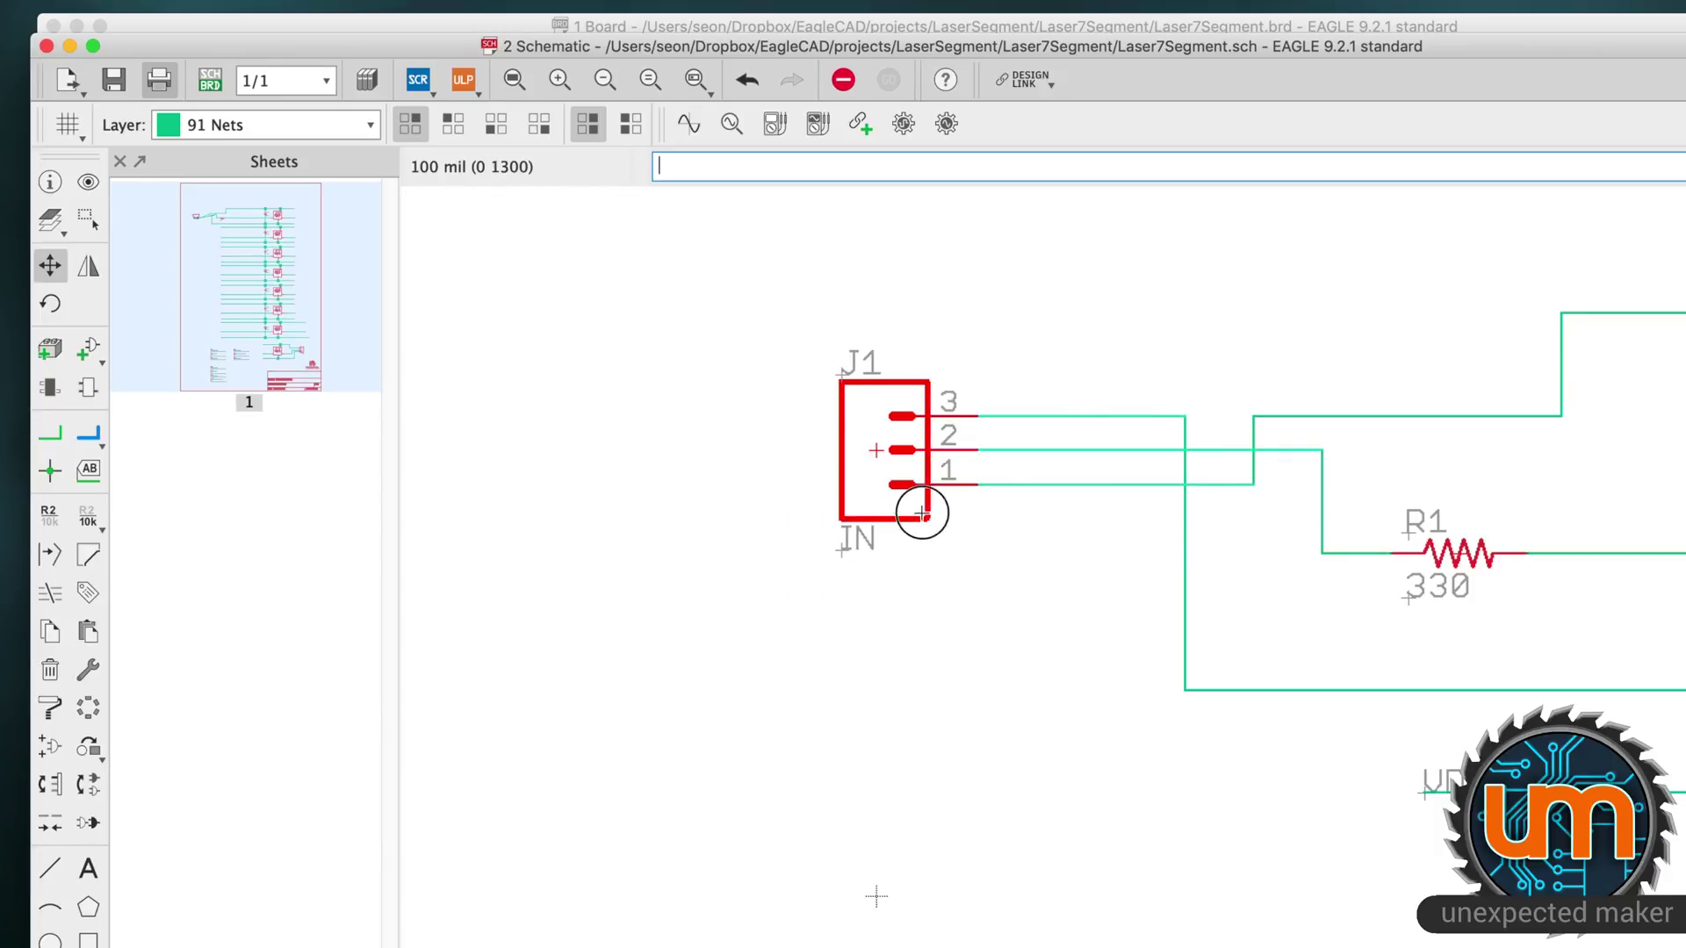
left_click(841, 451)
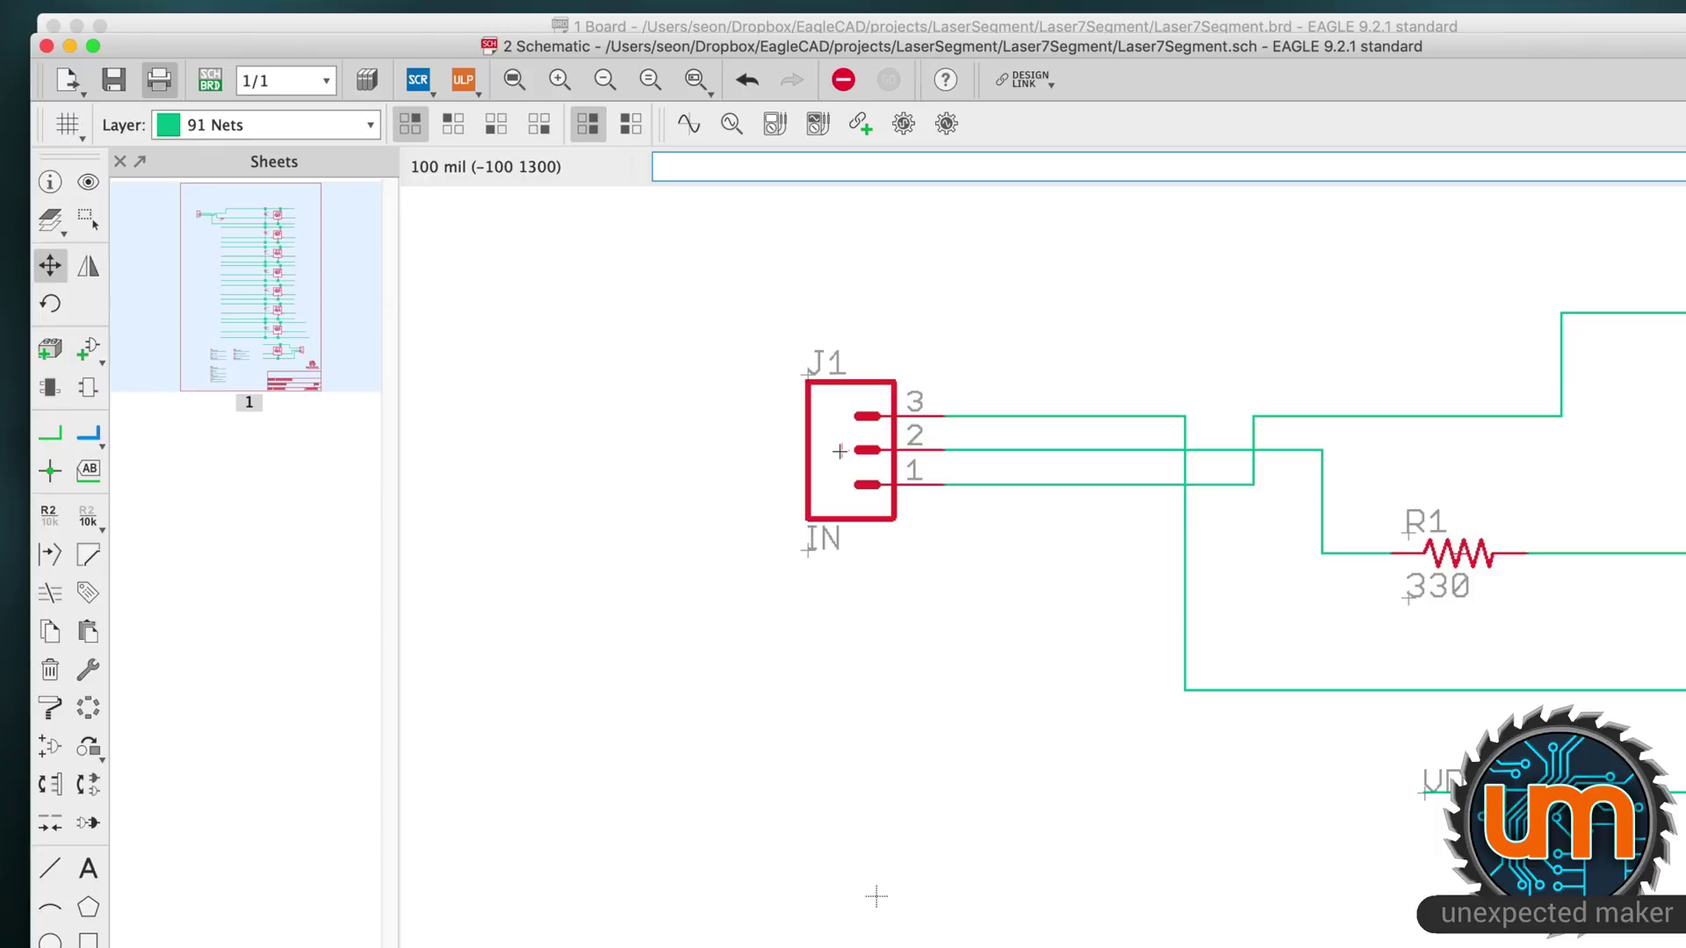
left_click(839, 451)
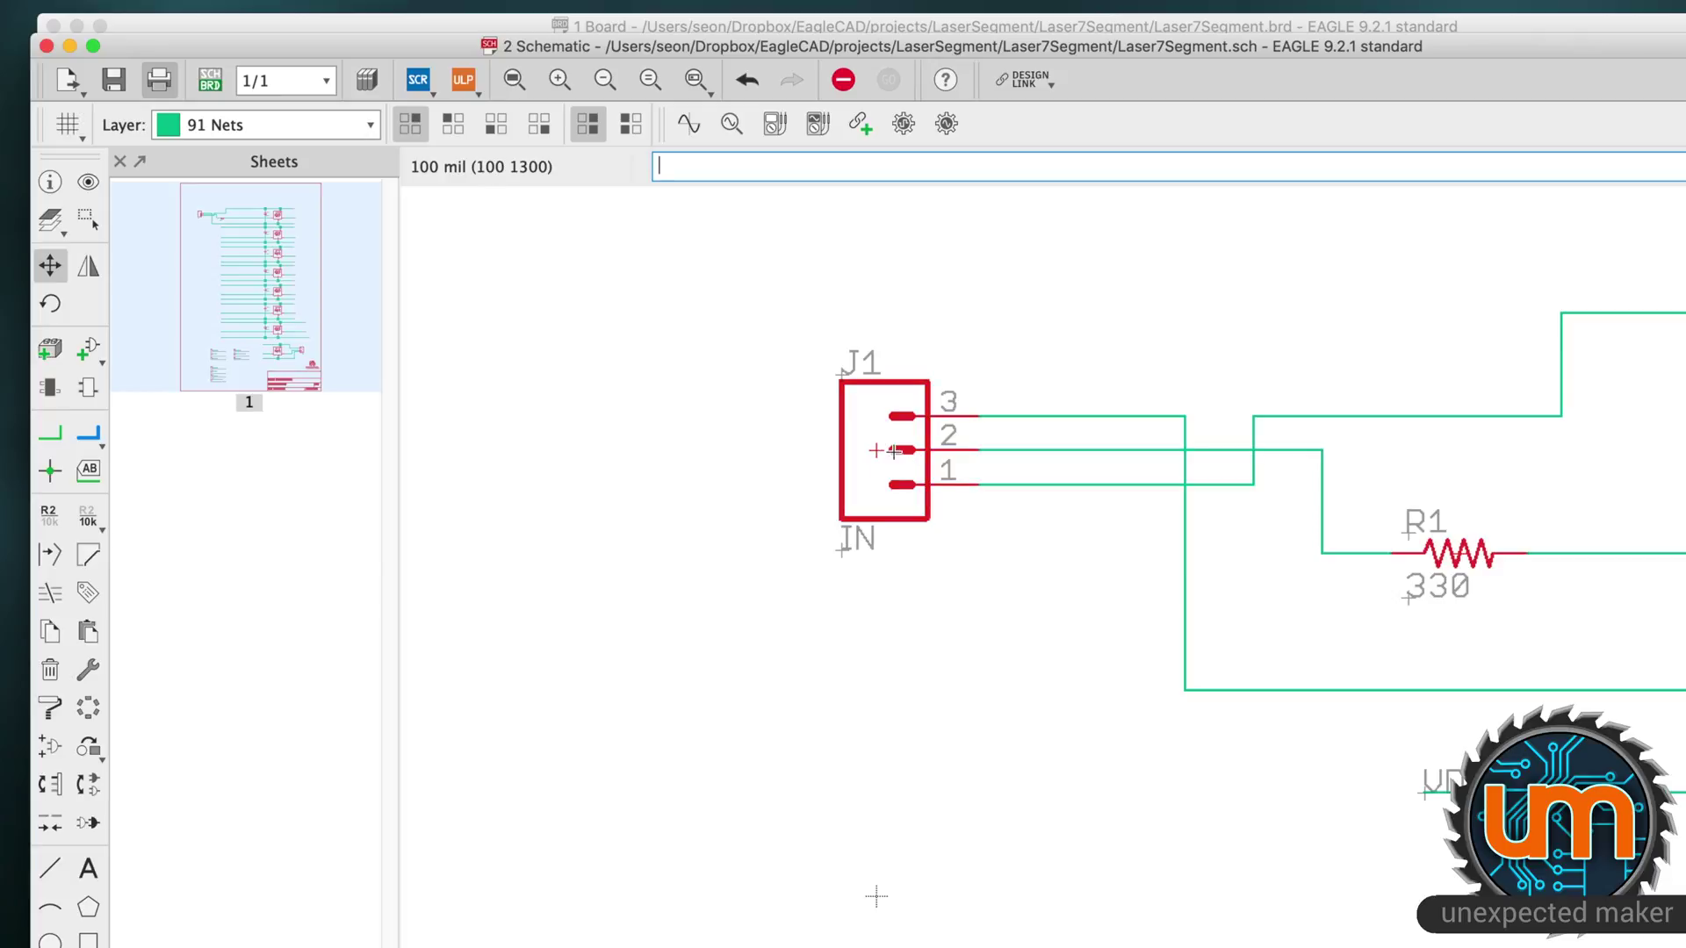
- Switch the grid size unit to mm and back to mil, and accept the 100 mil grid with its 1 mil alternate grid
left_click(74, 128)
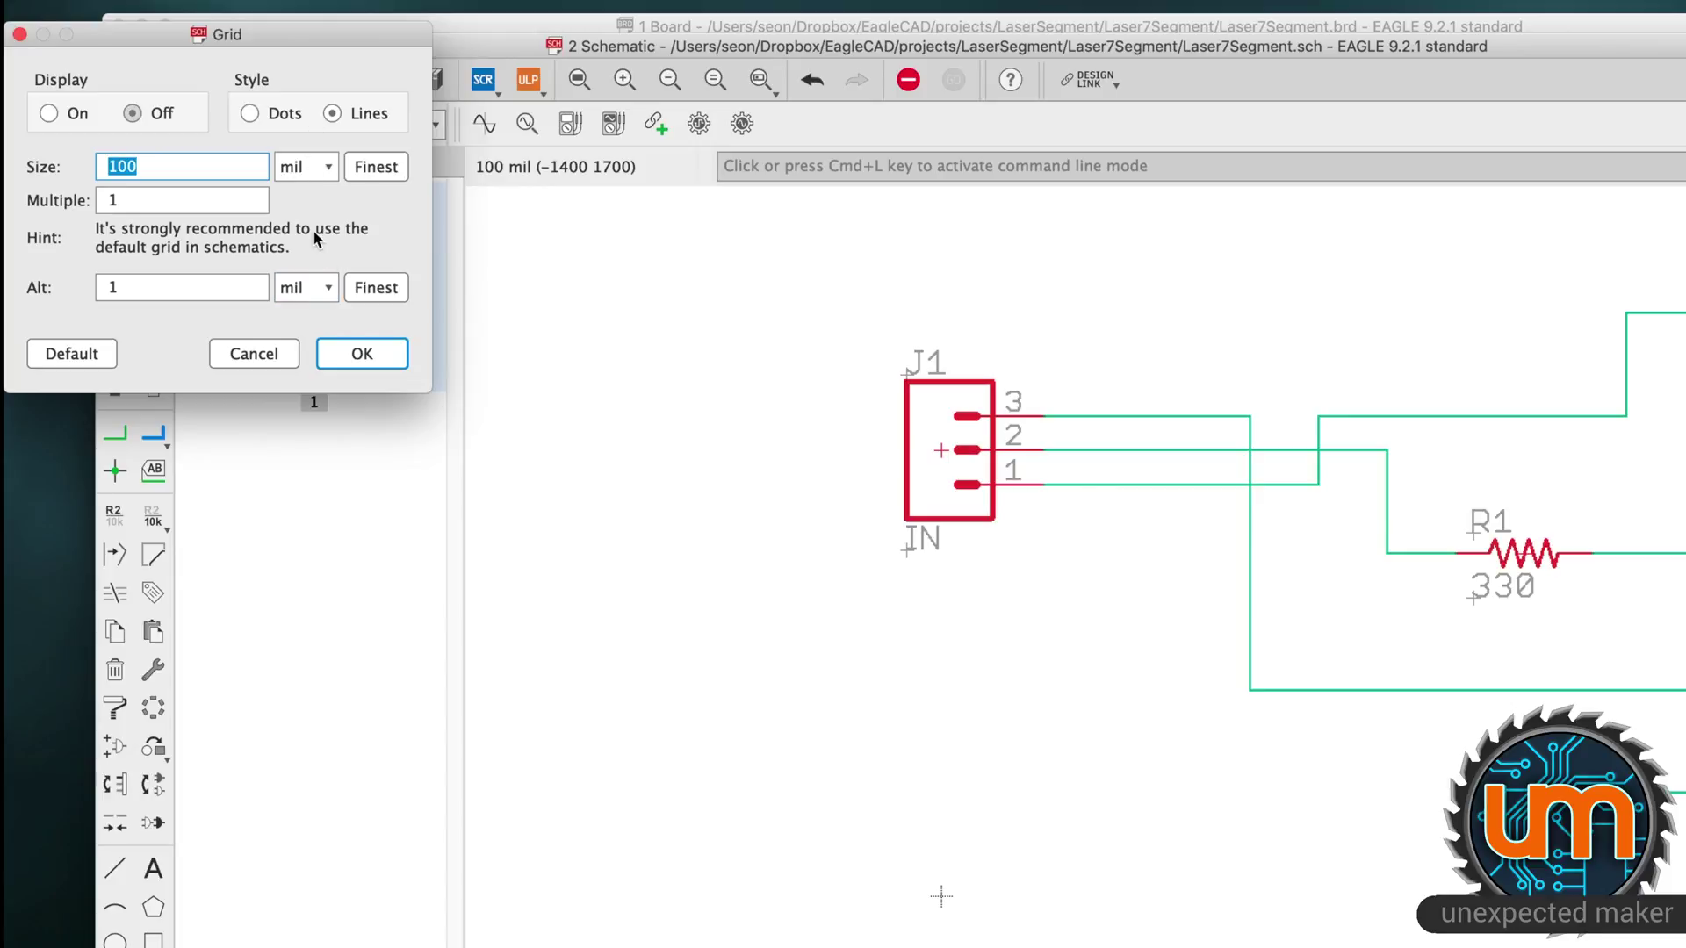
left_click(298, 166)
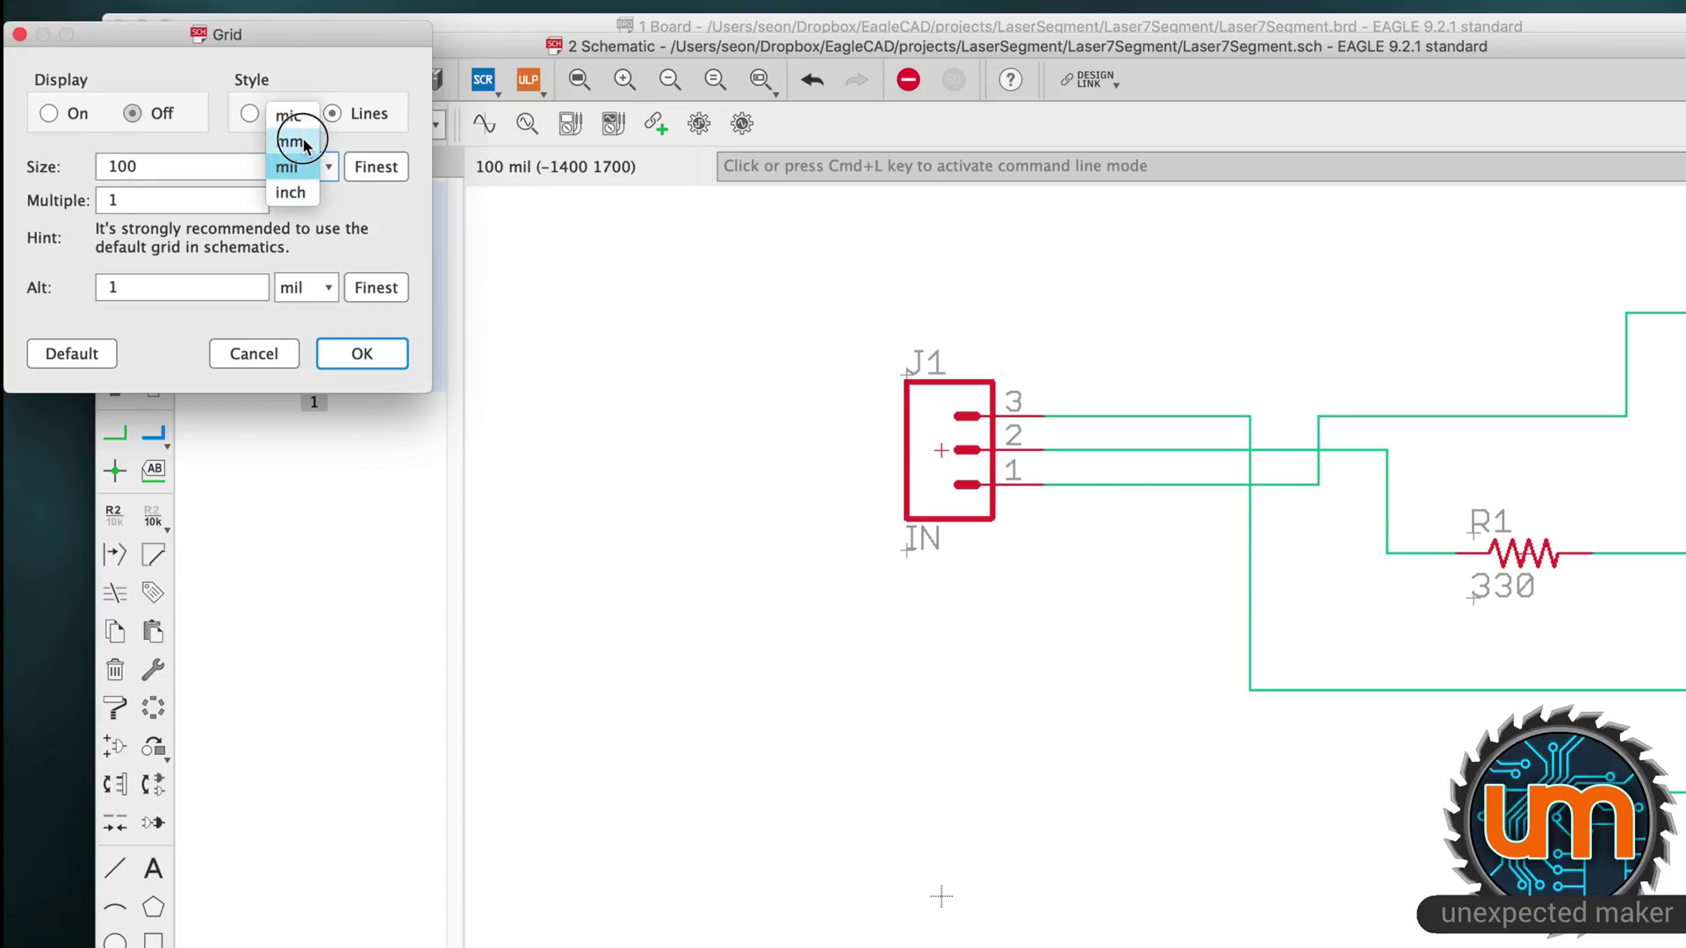
left_click(299, 142)
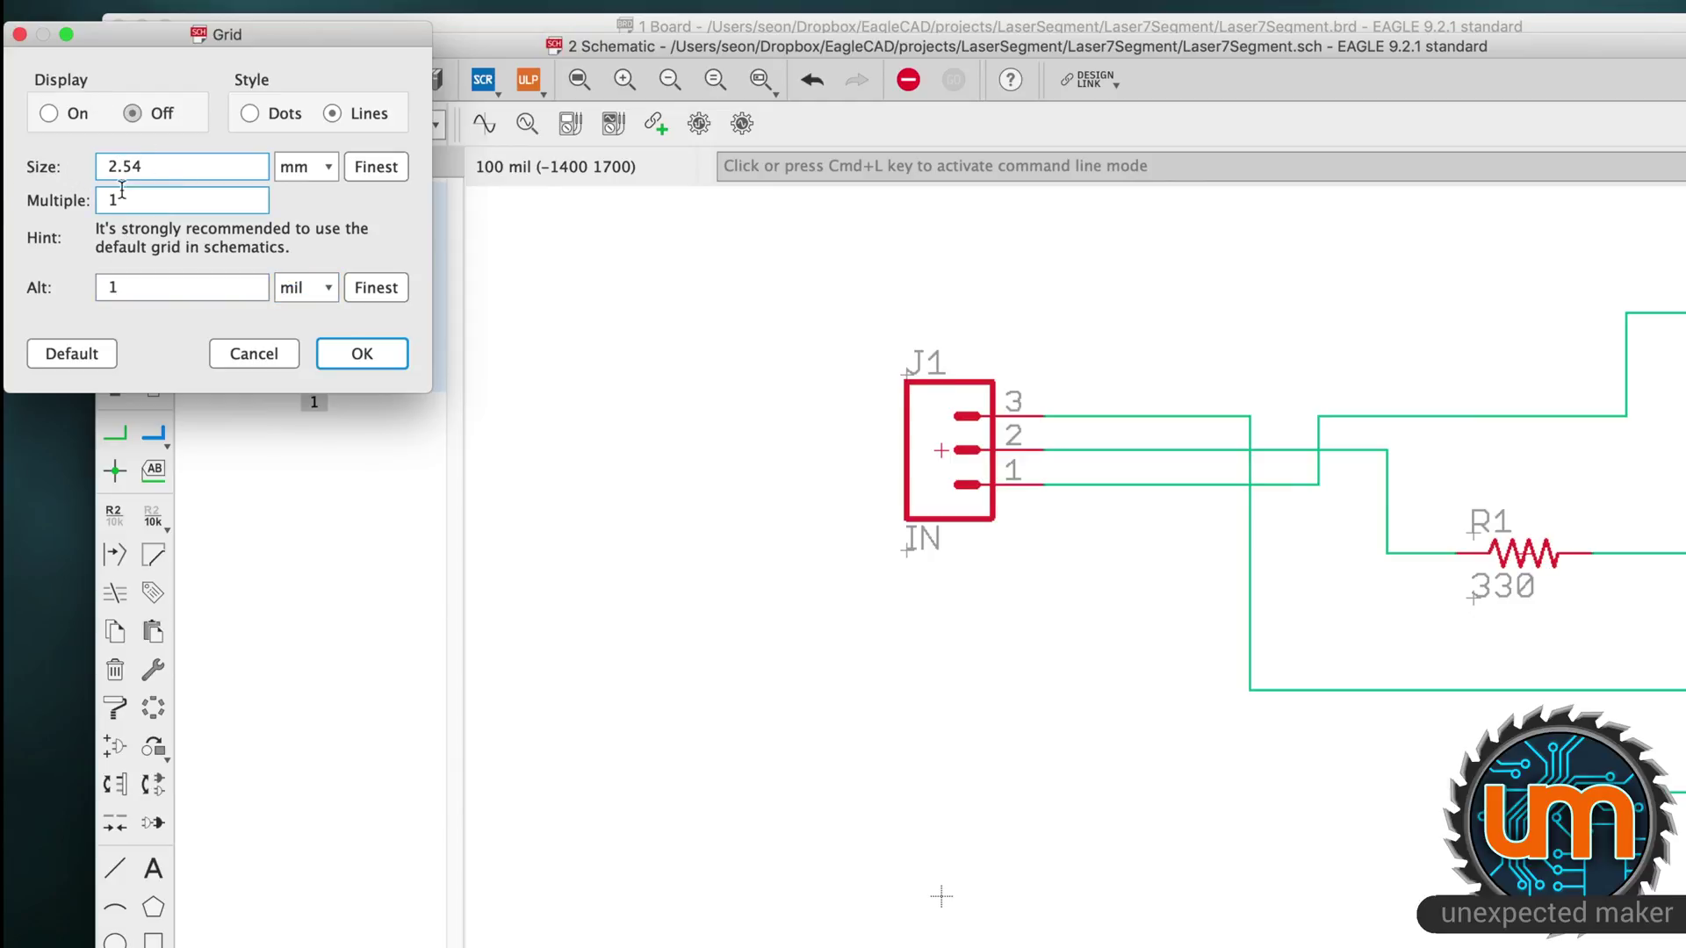
left_click(300, 171)
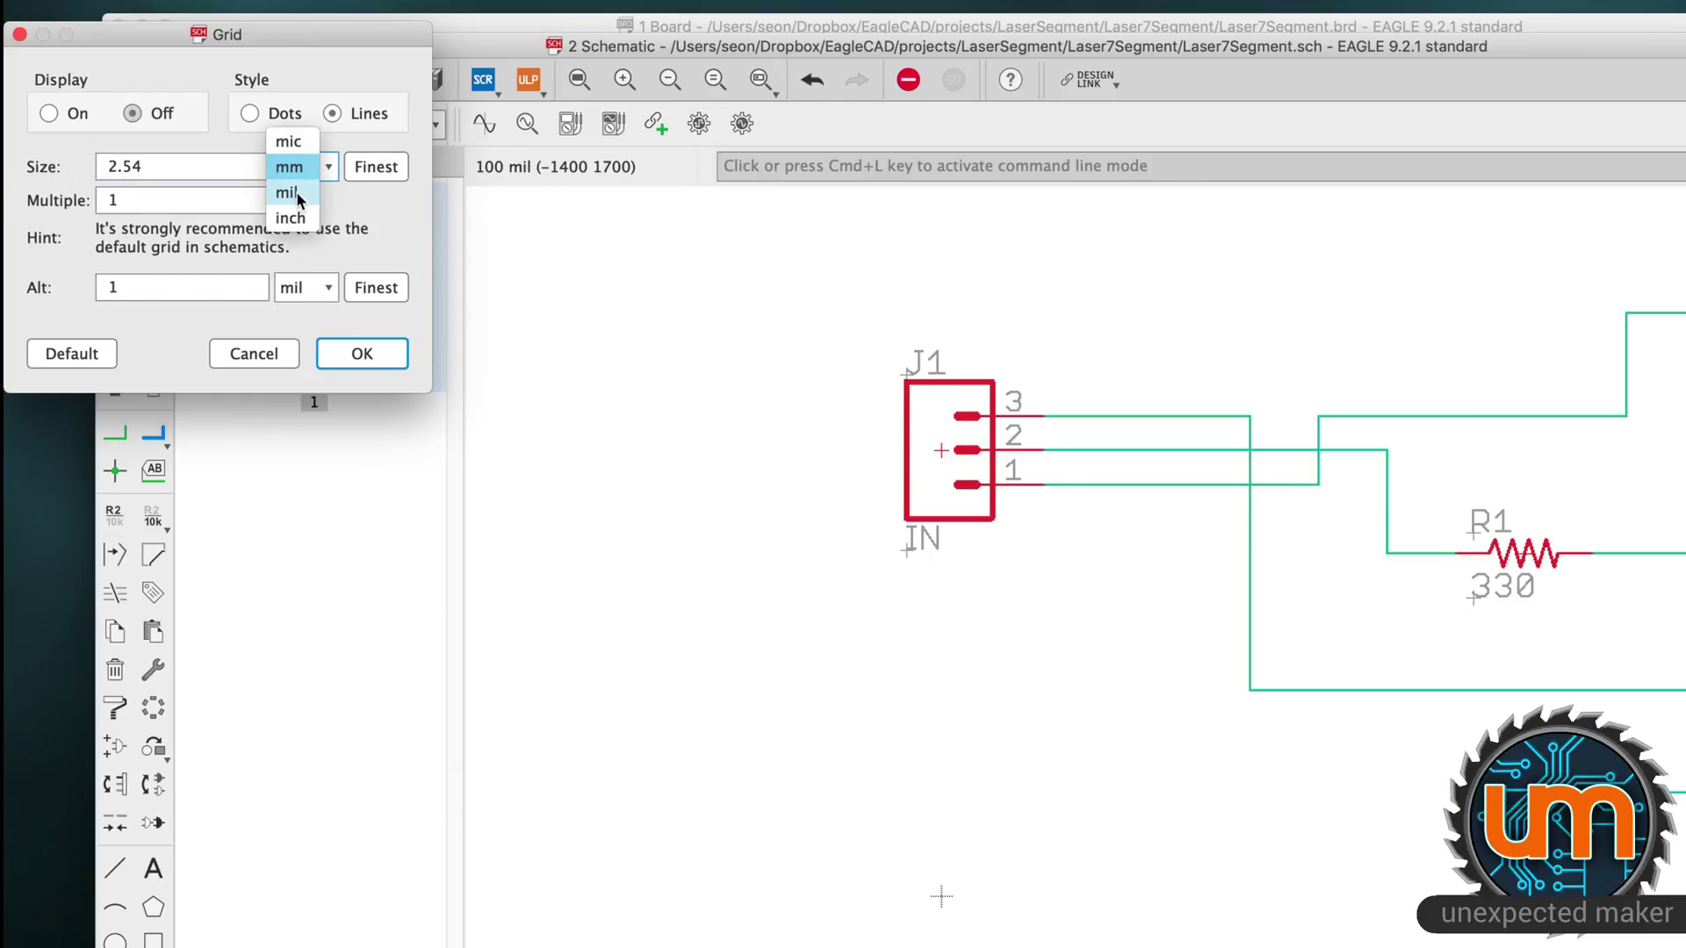
left_click(297, 192)
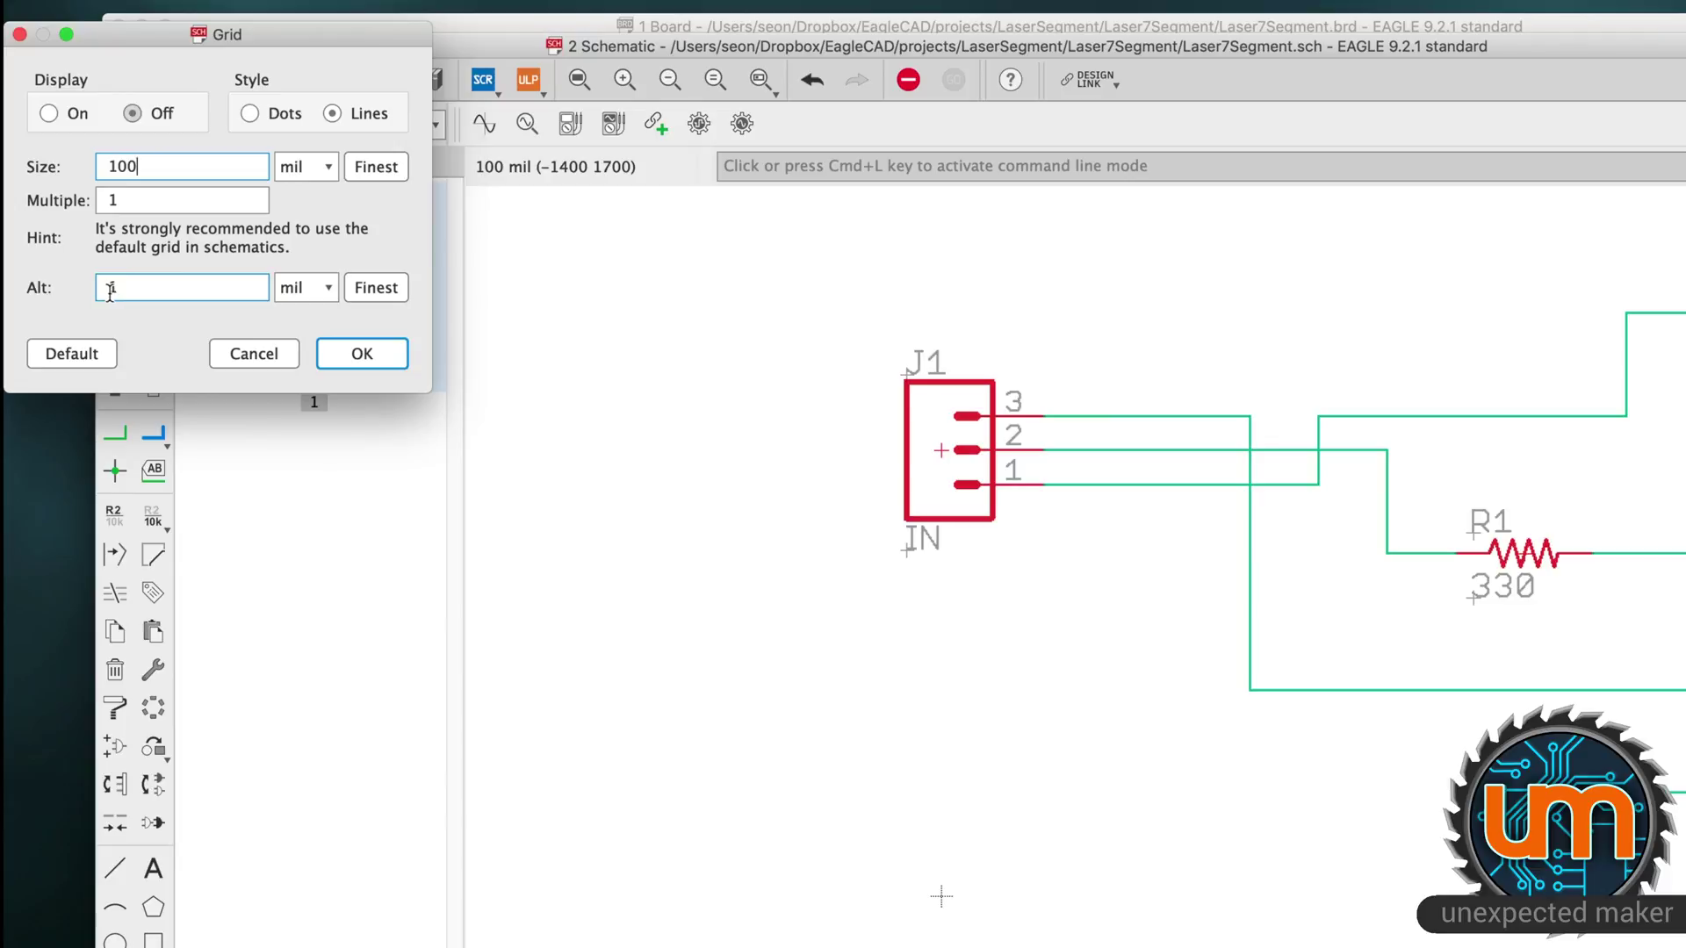
left_click(379, 354)
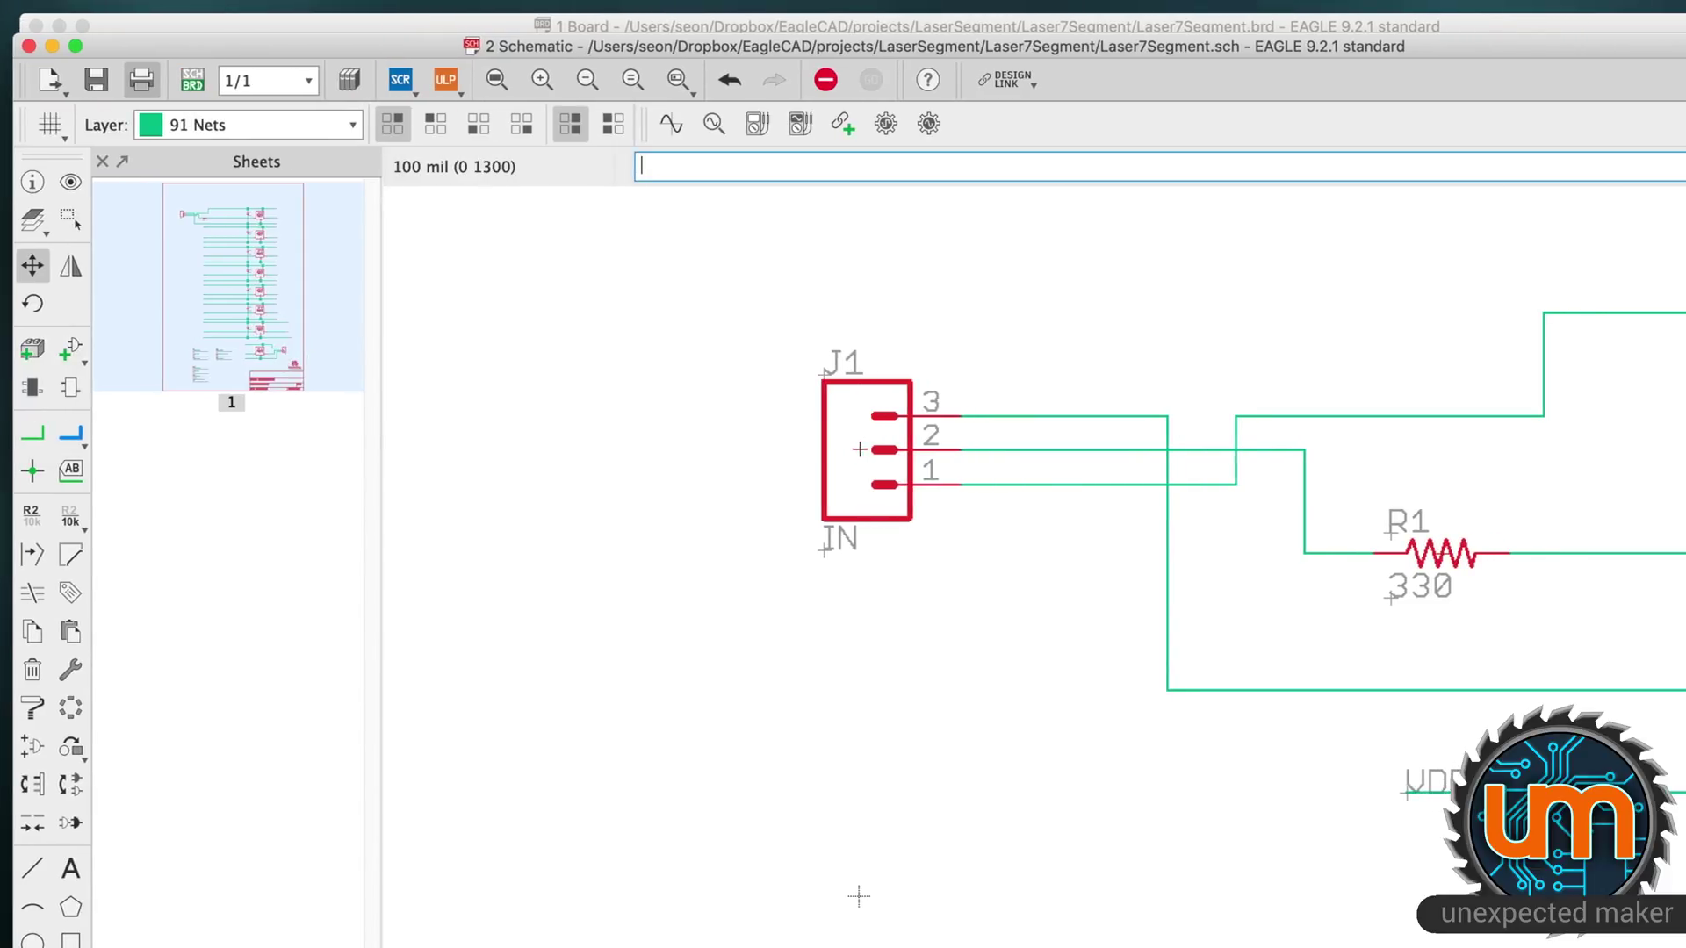
- Move connector J1 about another 200 mil toward R1, positioning it on the 1 mil alternate grid
left_click(857, 451)
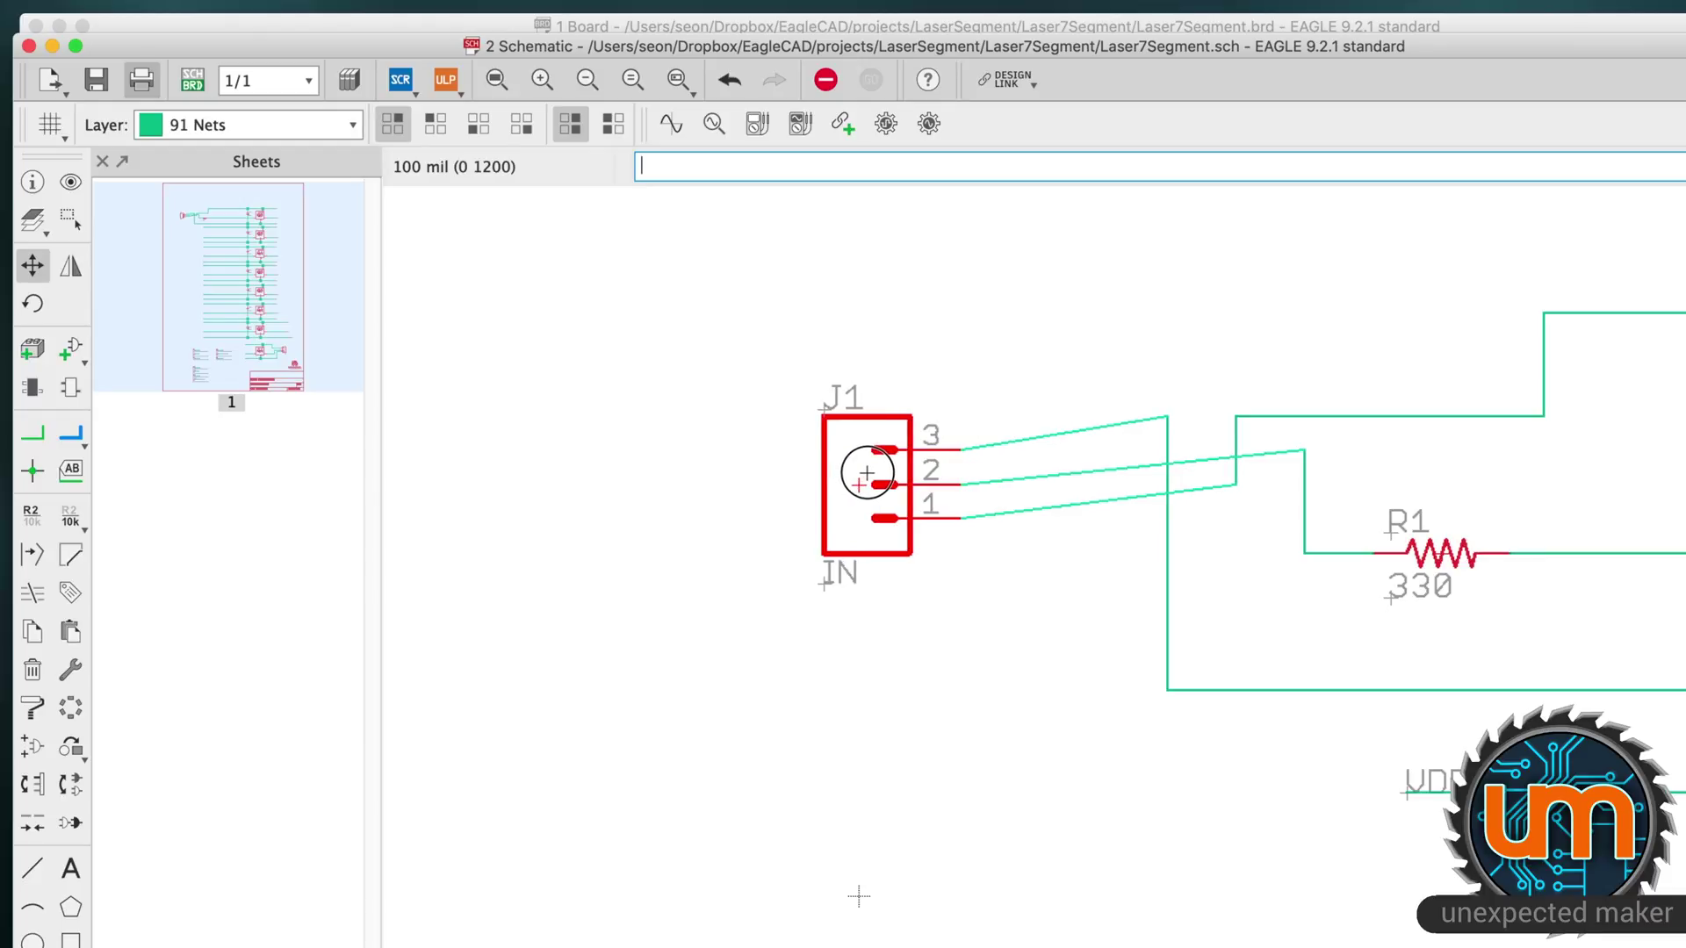
key("alt")
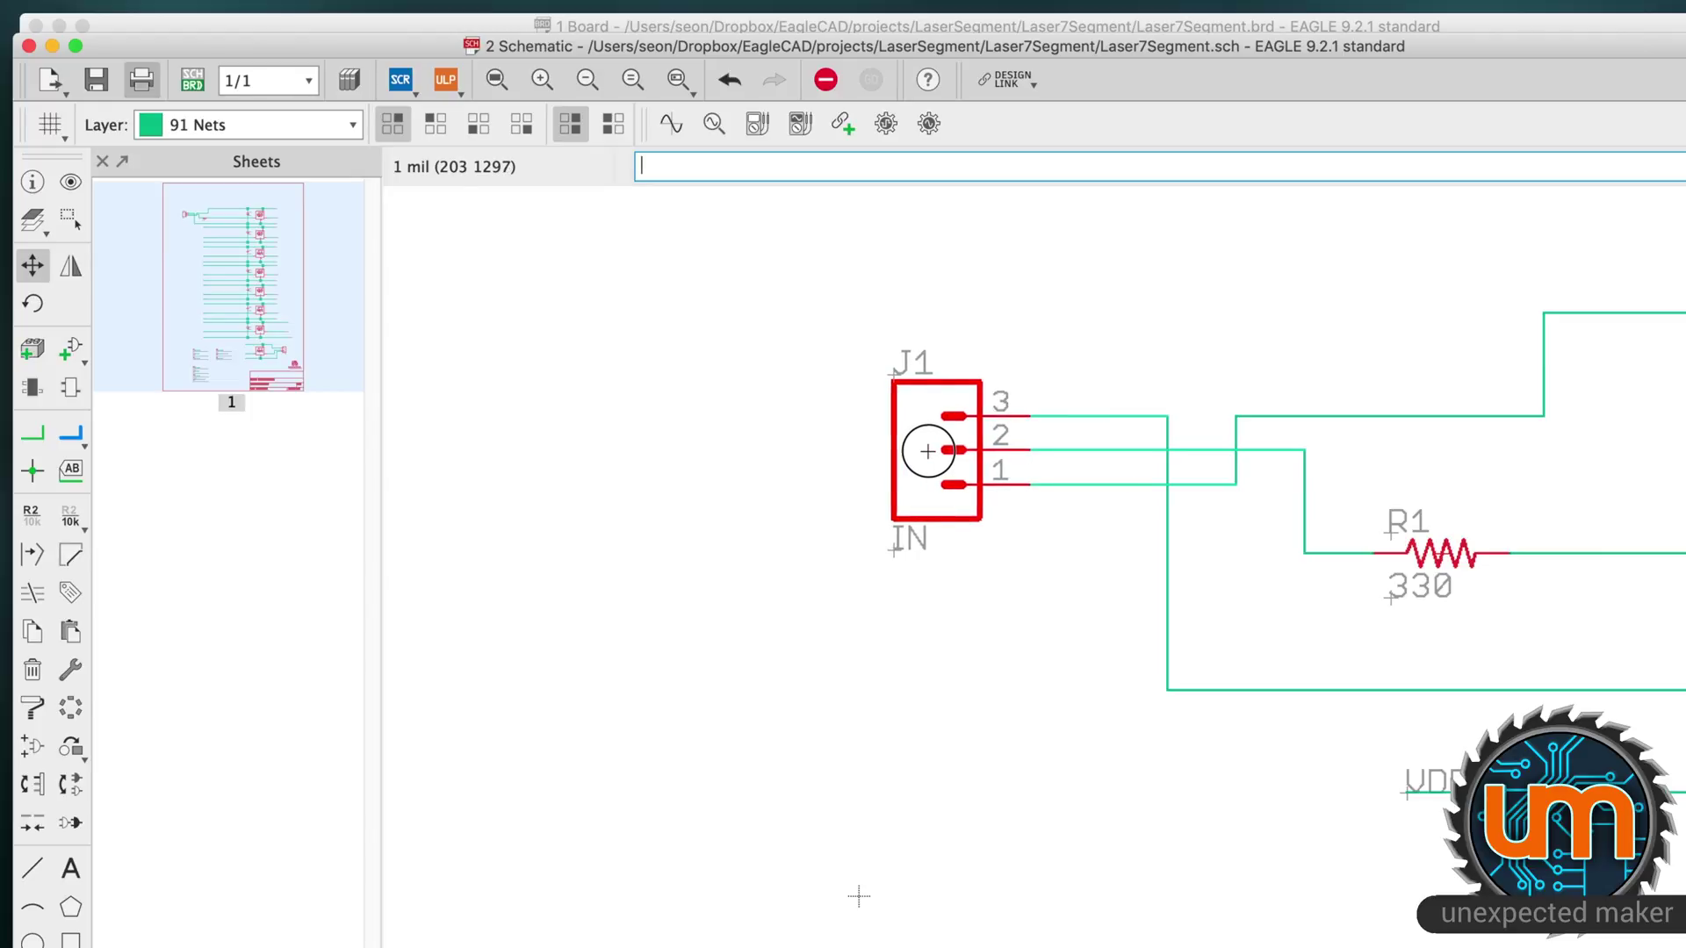
left_click(927, 452, "alt")
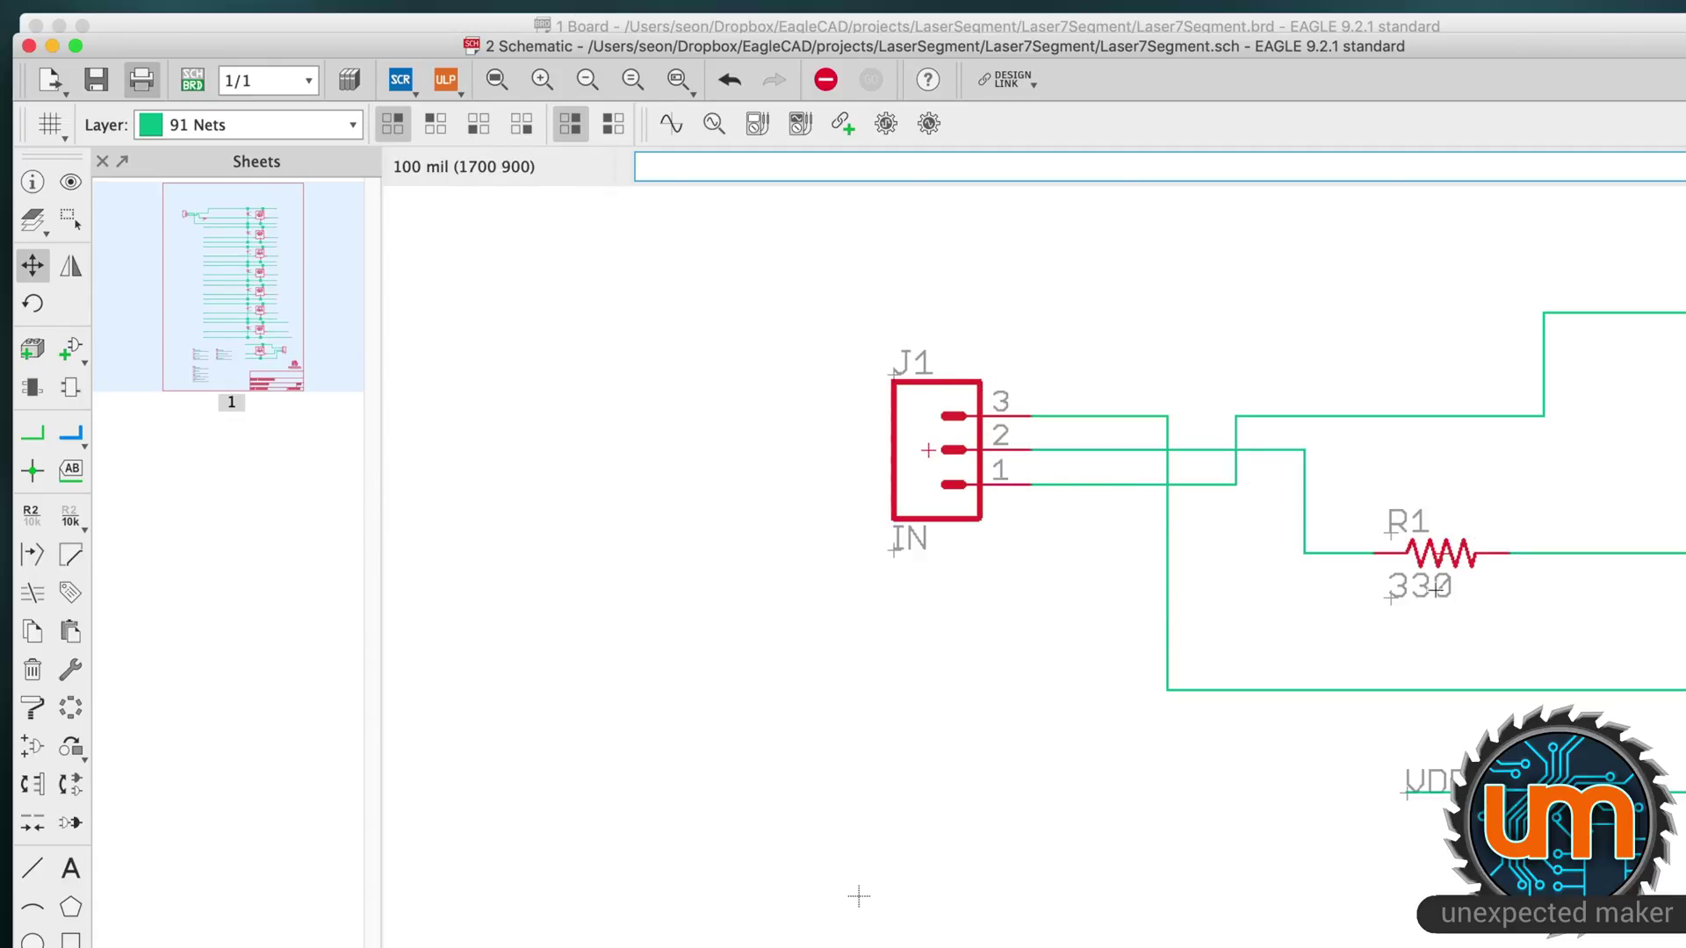
- Group connector J1, resistor R1 and their connecting nets by drawing a closed polygon around them
left_click(72, 224)
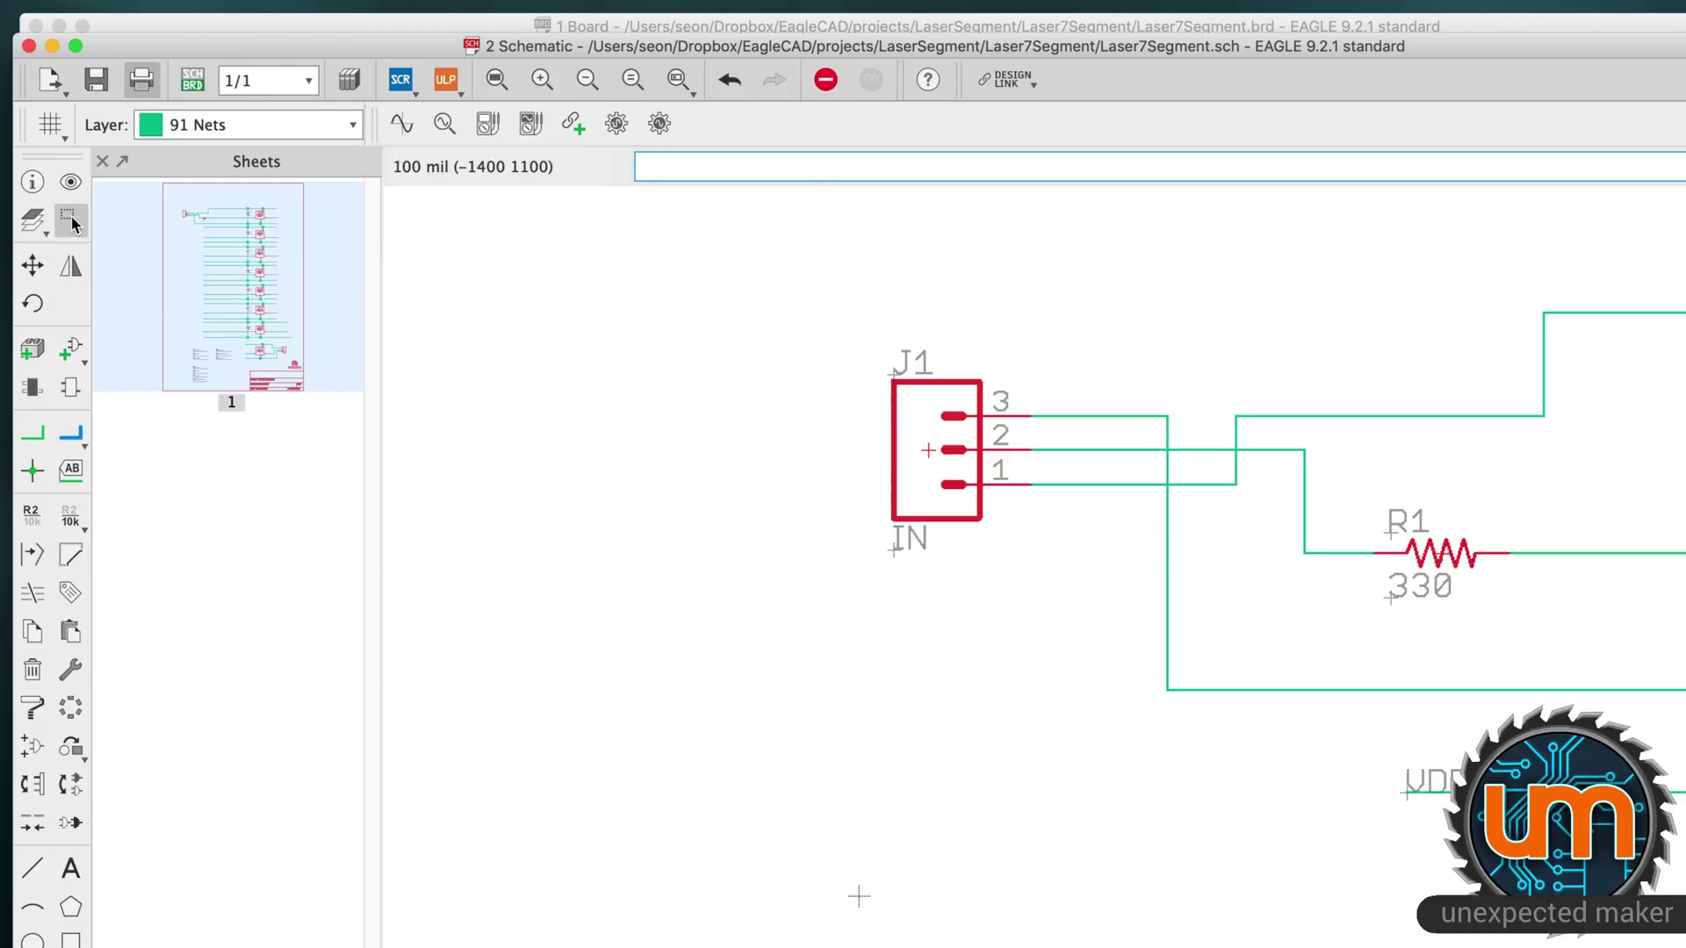
left_click_drag(770, 307, 1530, 625)
left_click(712, 402)
left_click(755, 636)
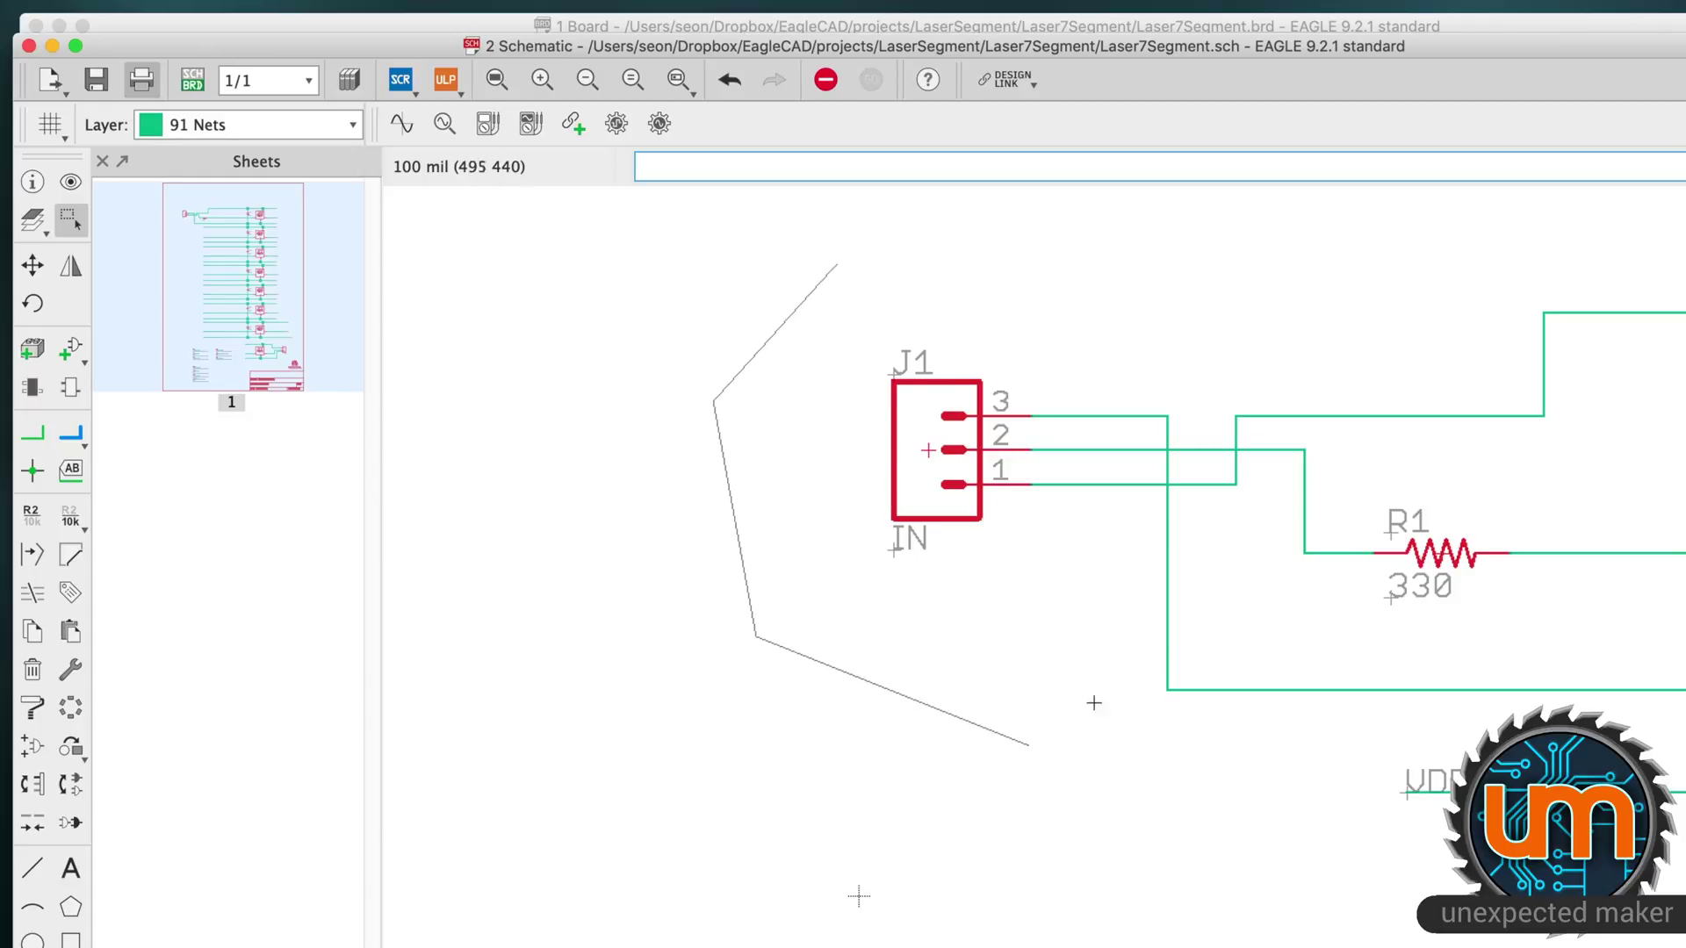
left_click(1027, 744)
left_click(1475, 665)
left_click(1587, 506)
left_click(1376, 371)
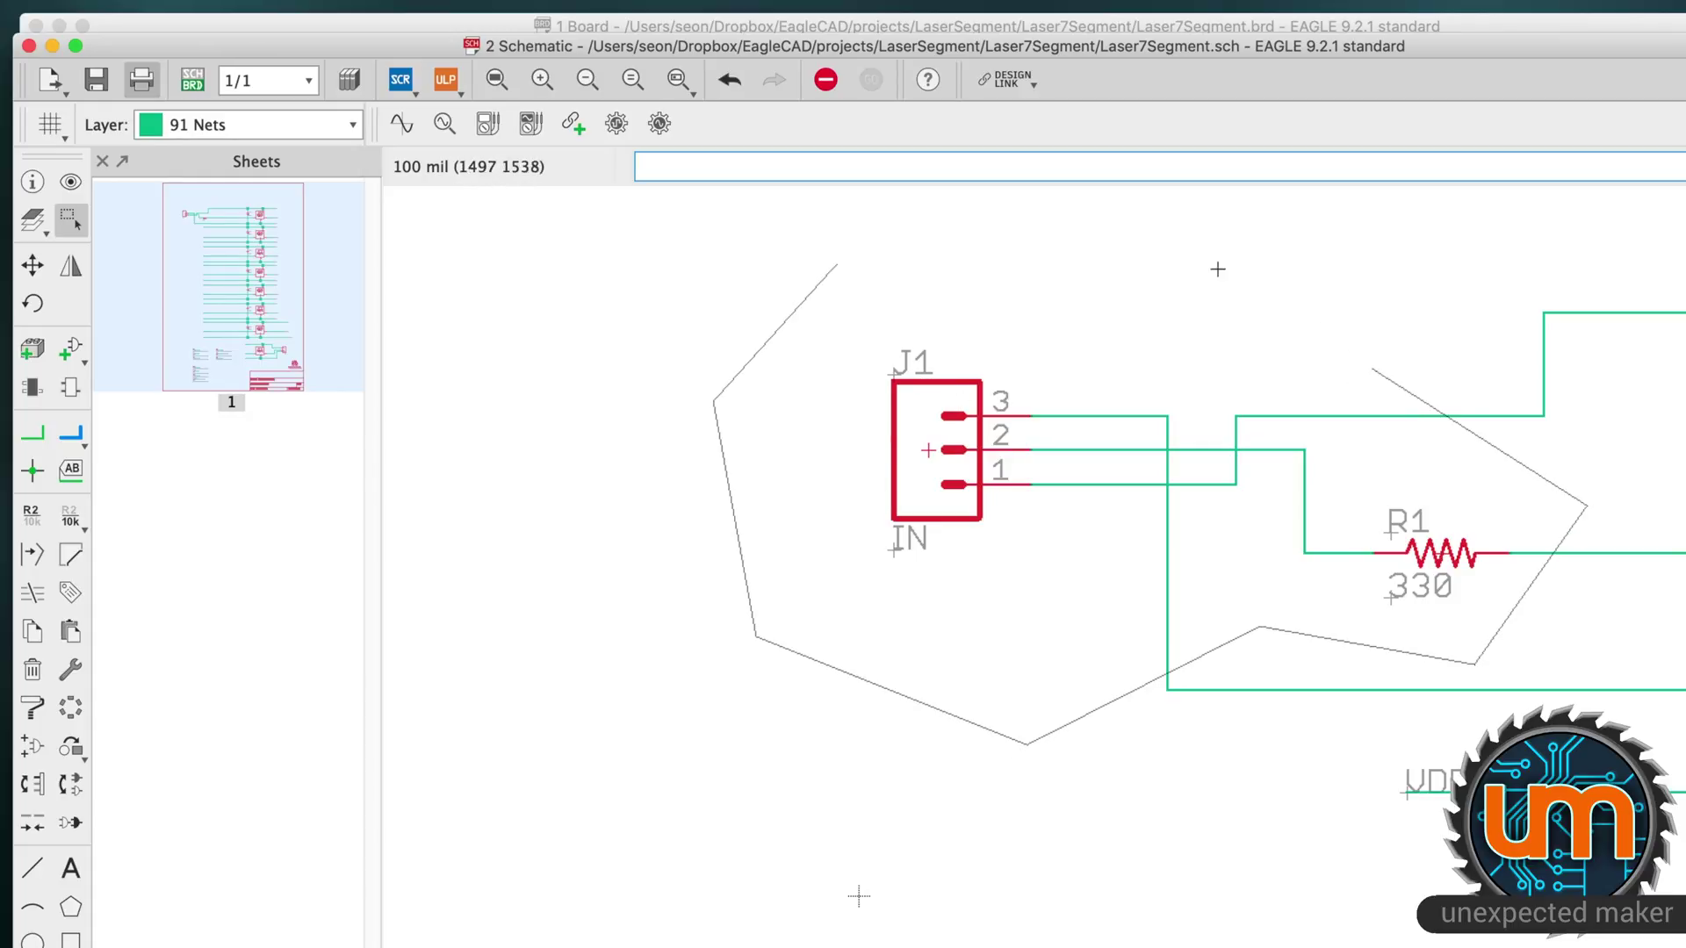
left_click(836, 263)
- Try to move the grouped parts by picking up connector J1 directly, and put it down at the same position
left_click(33, 265)
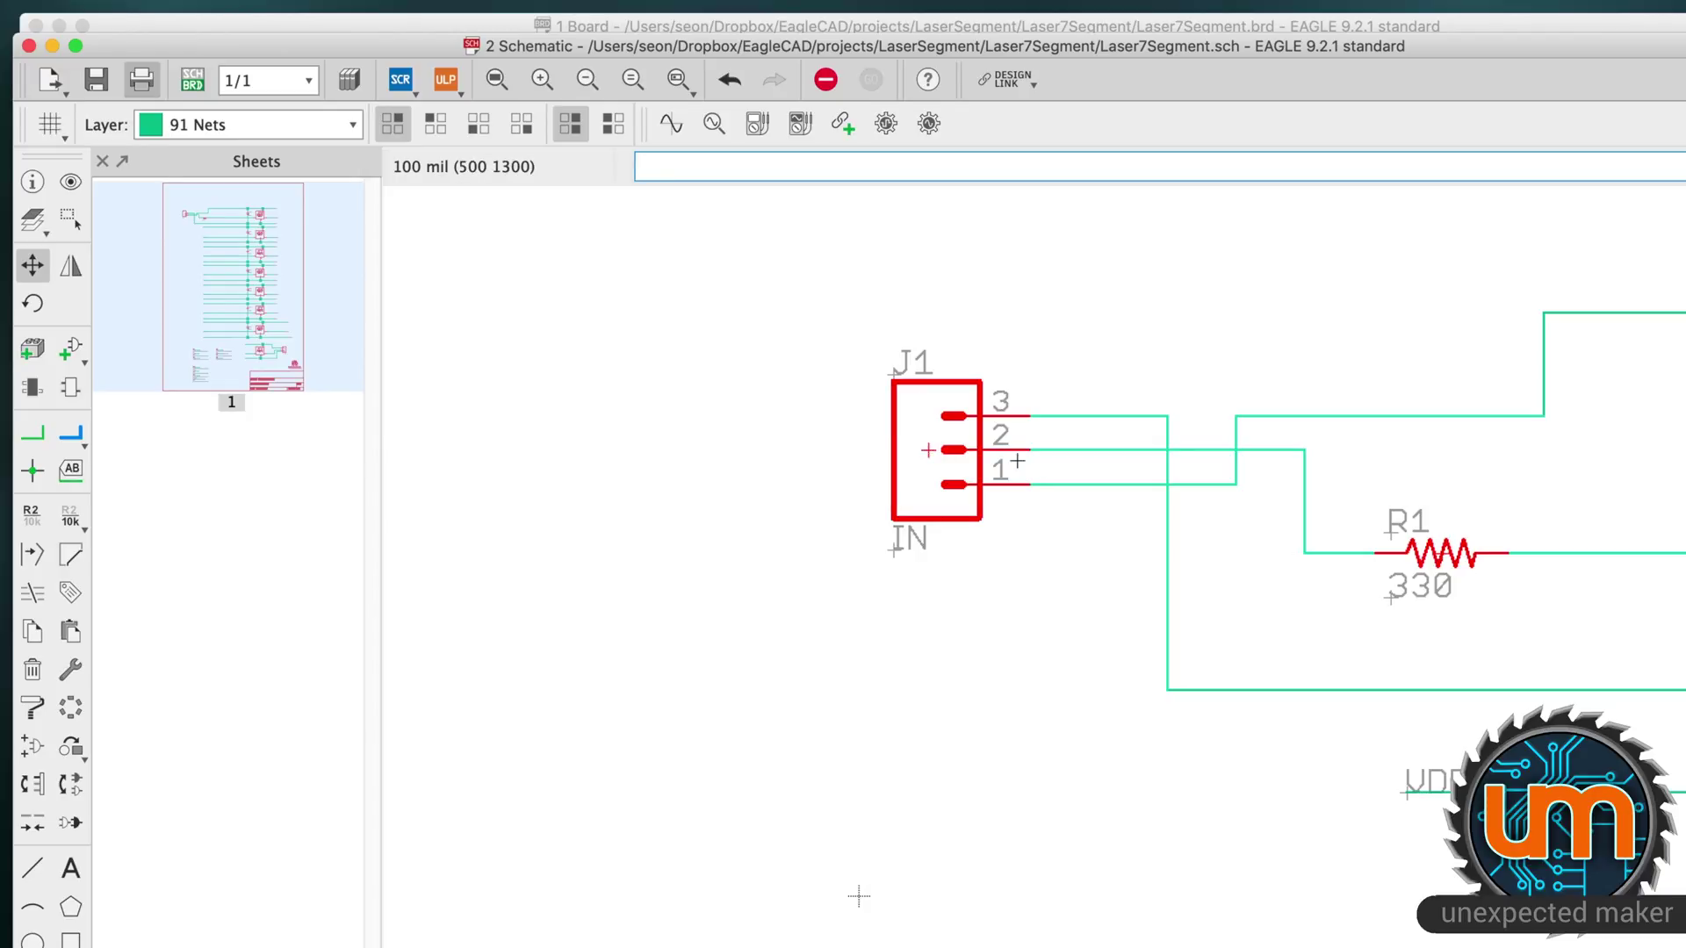
left_click(927, 450)
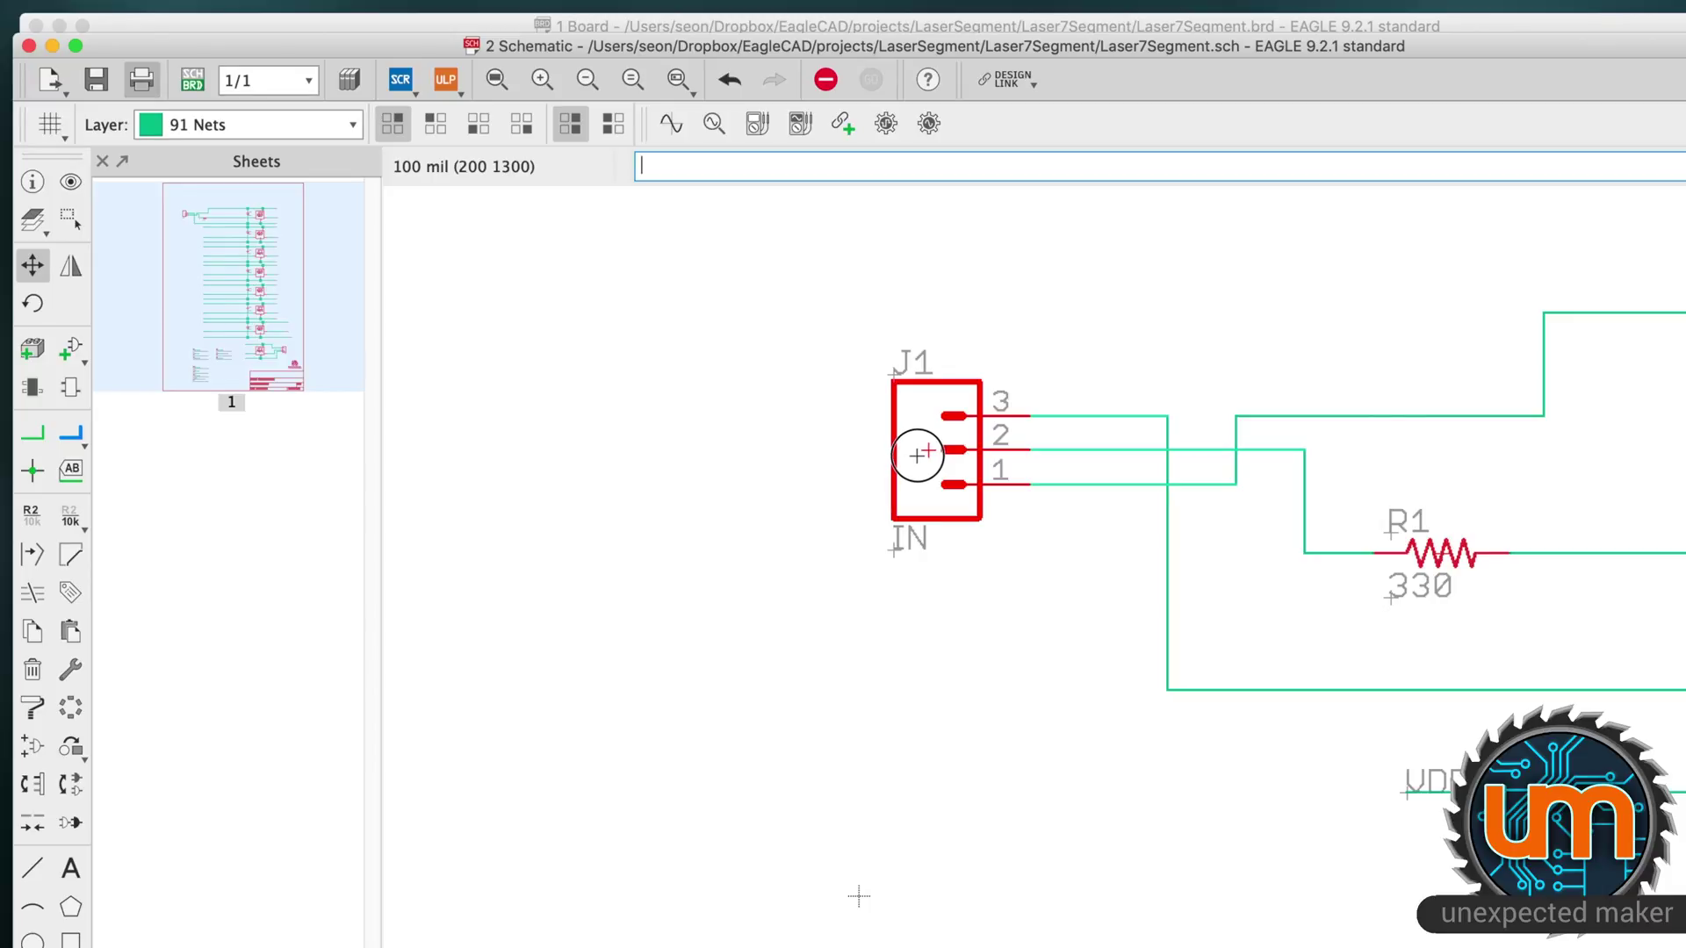
left_click(917, 455)
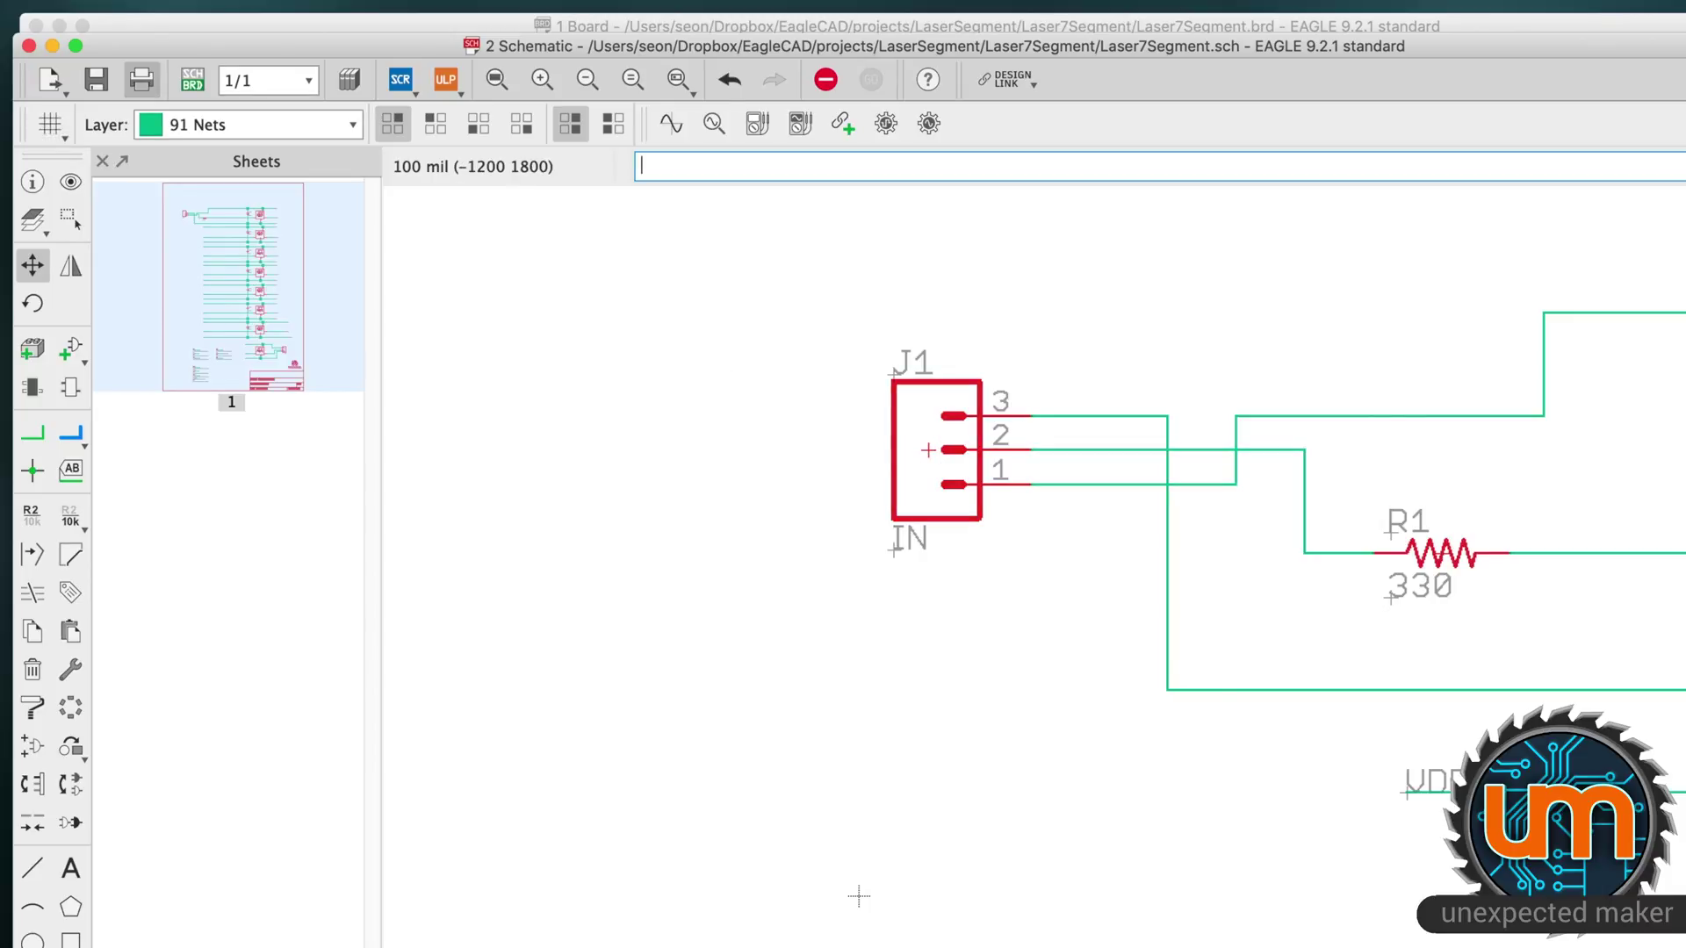
- Reactivate the group of J1, R1 and their nets and invoke Move: Group on it from an empty area of the sheet
left_click(74, 225)
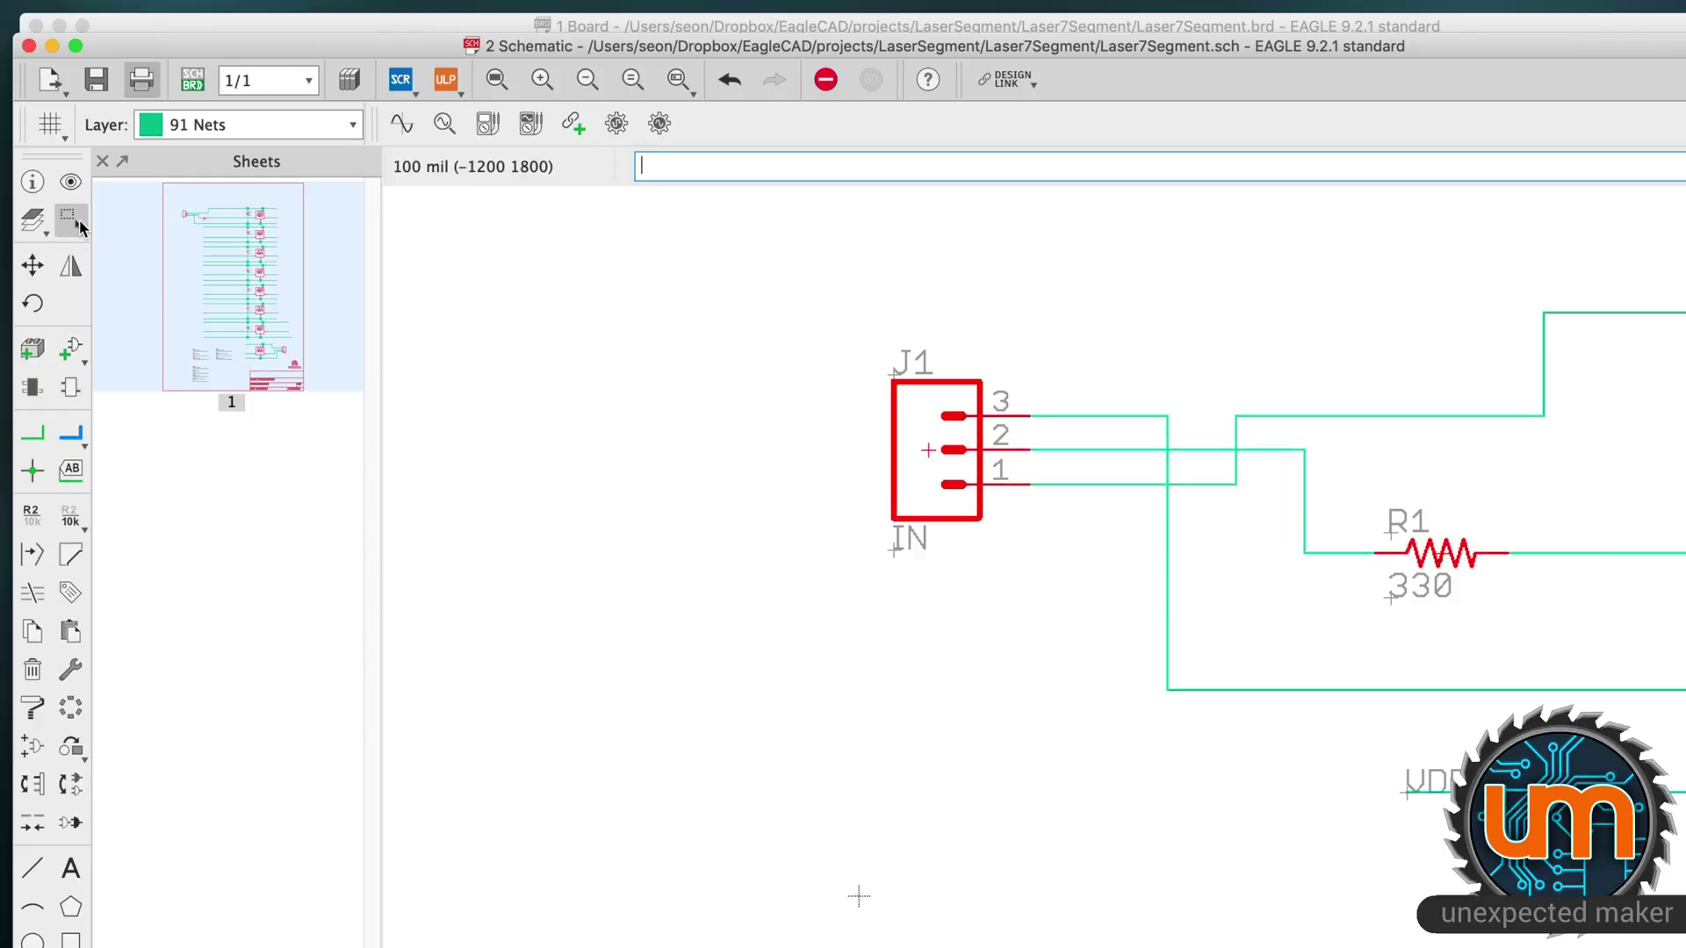
left_click(77, 225)
left_click(35, 266)
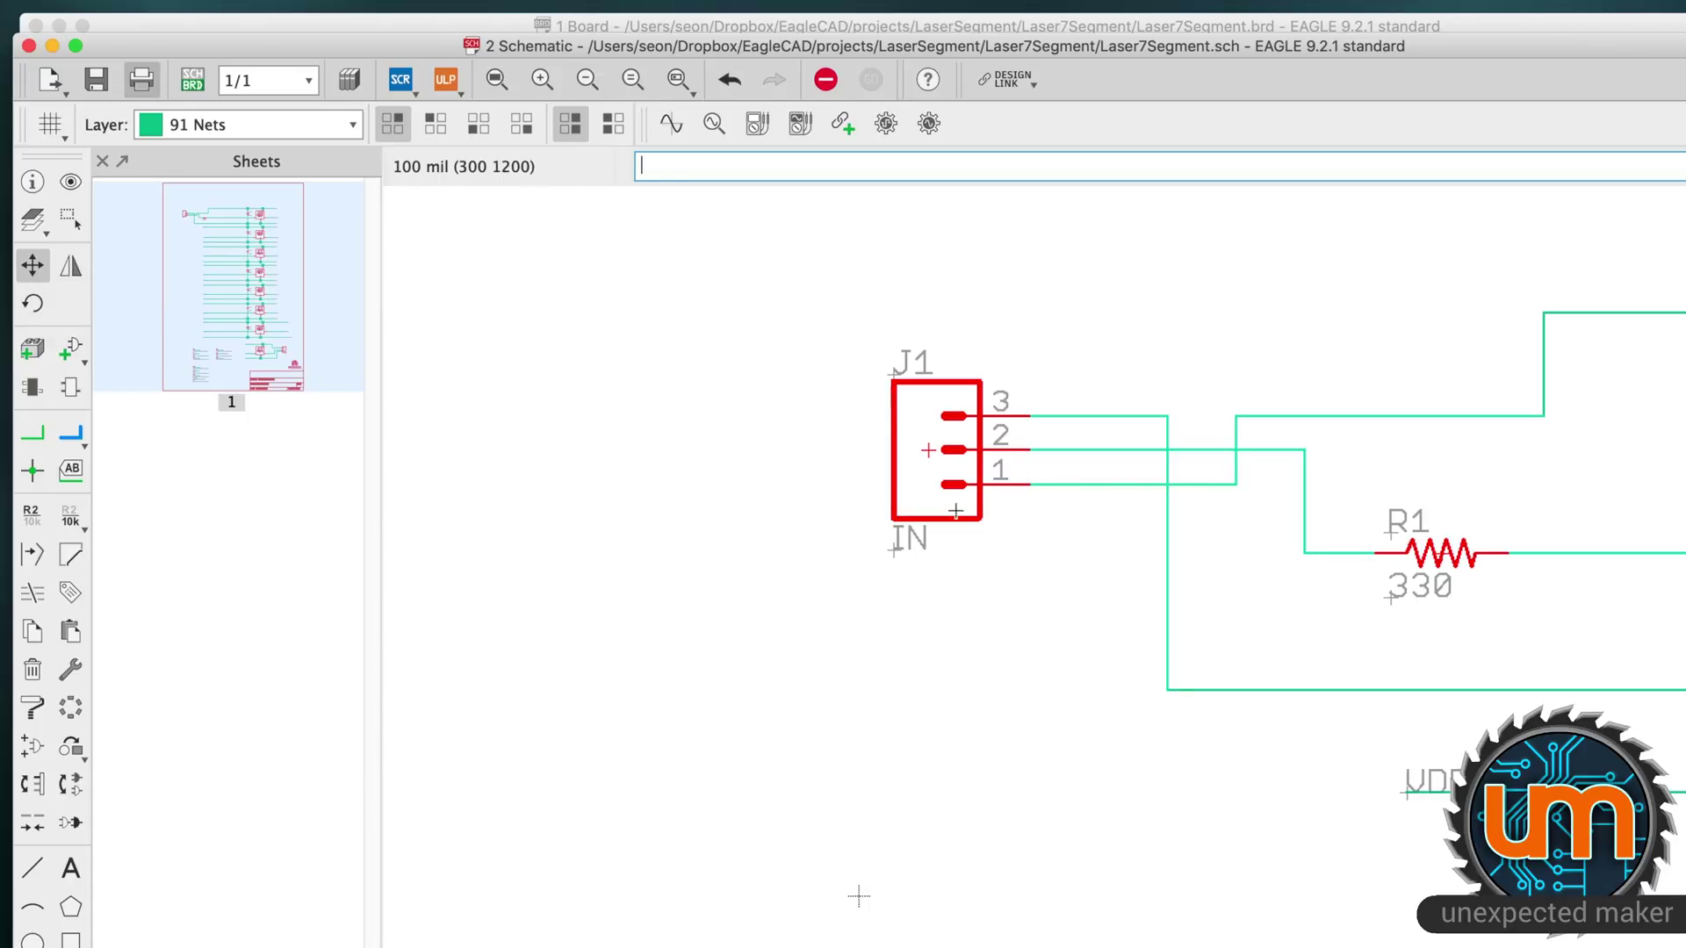
right_click(927, 451)
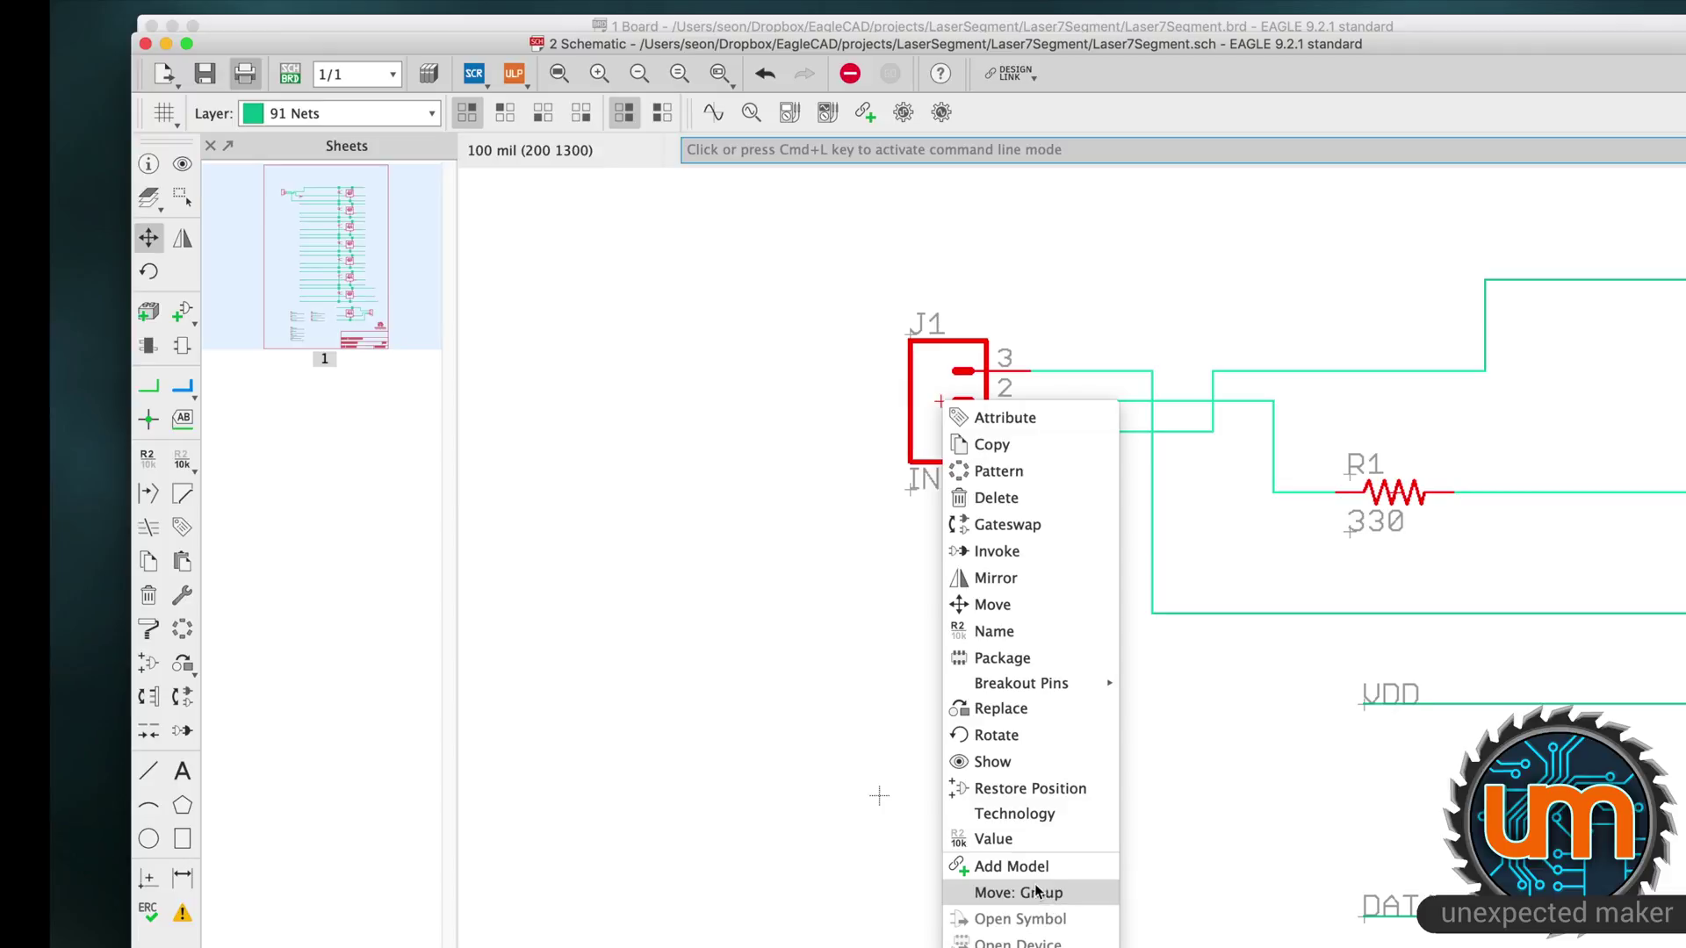
left_click(812, 281)
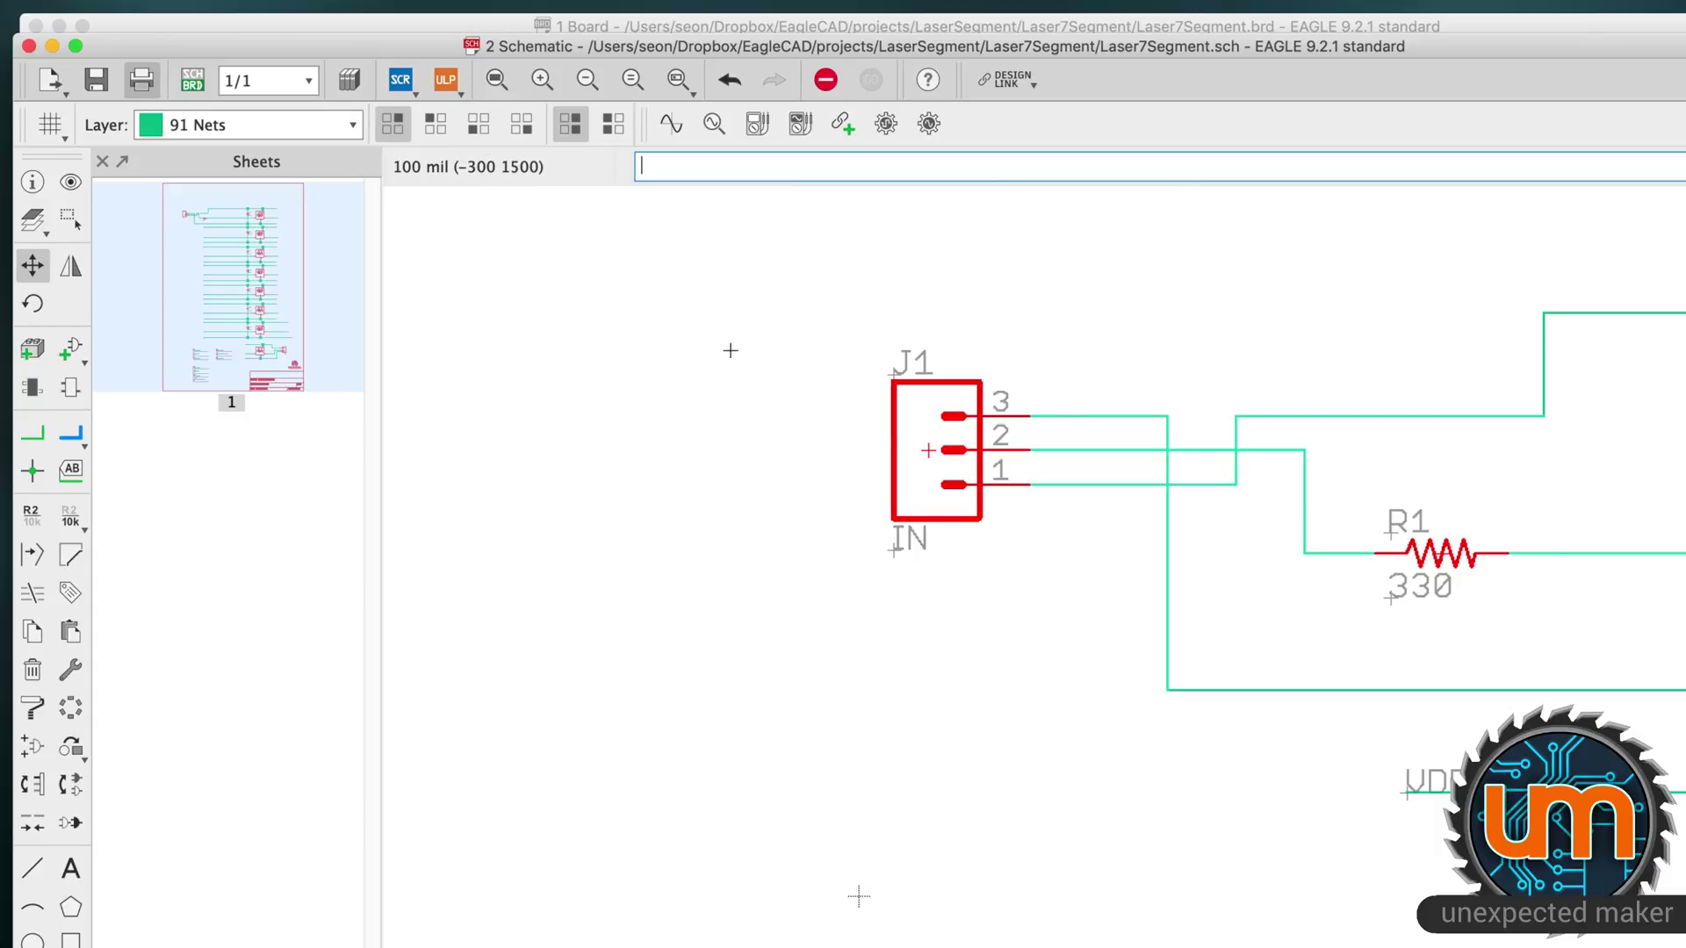
right_click(685, 282)
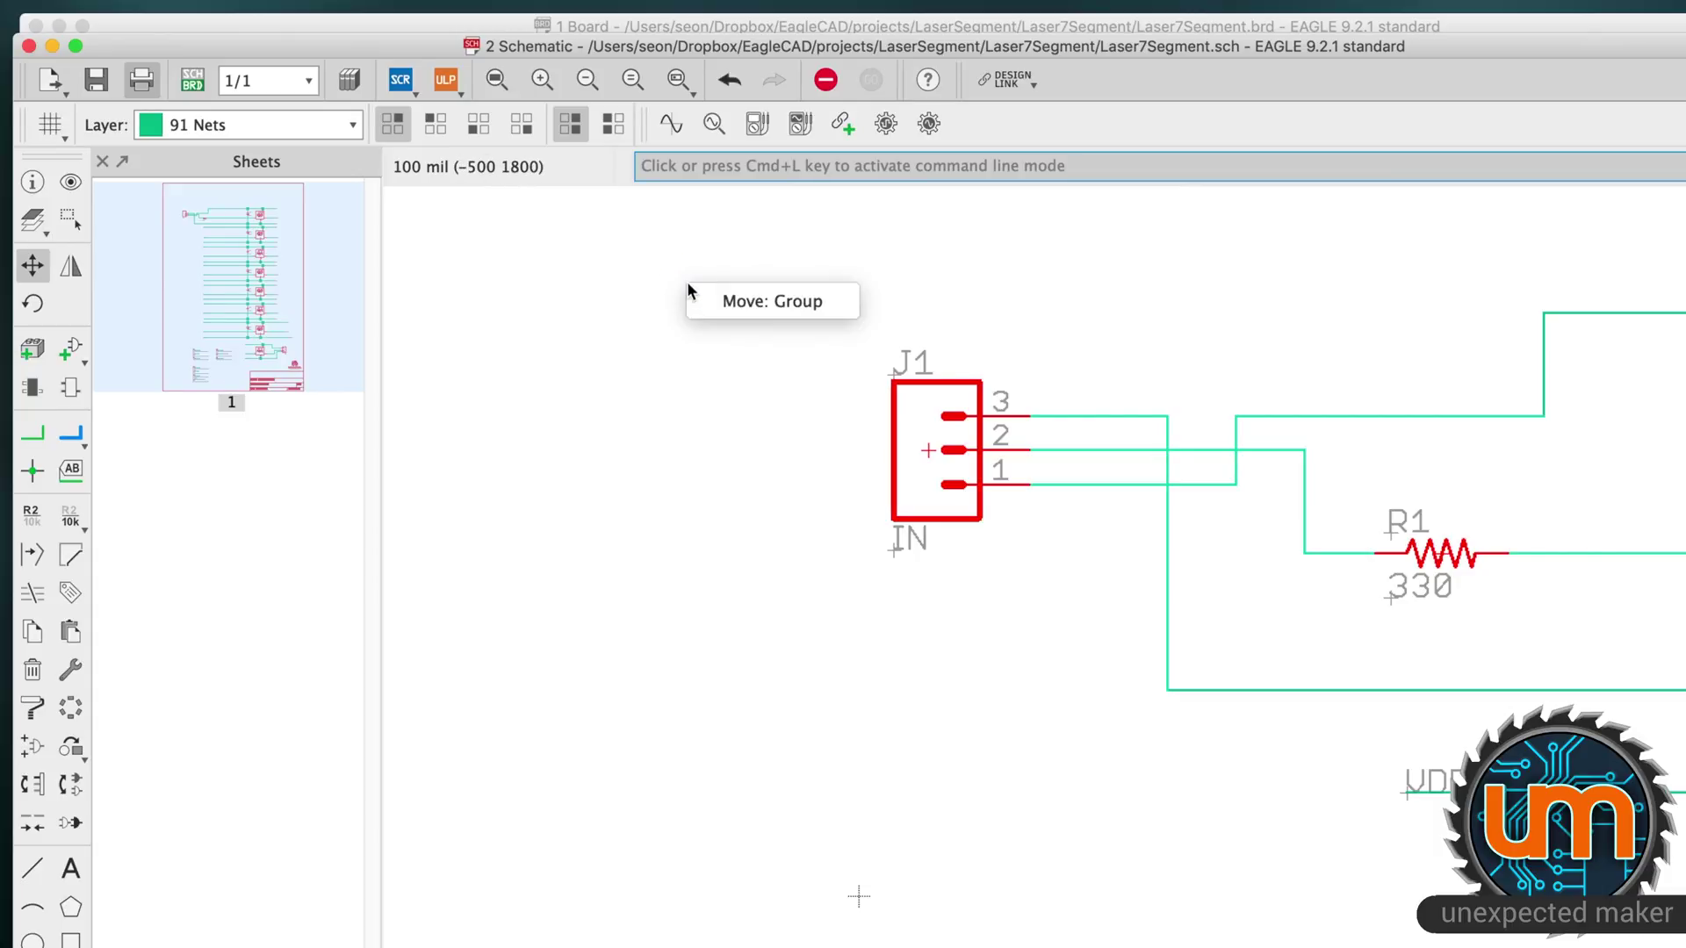
left_click(766, 304)
- Invoke Copy: Group and Move: Group on the active group from an empty area of the sheet beside J1
left_click(33, 631)
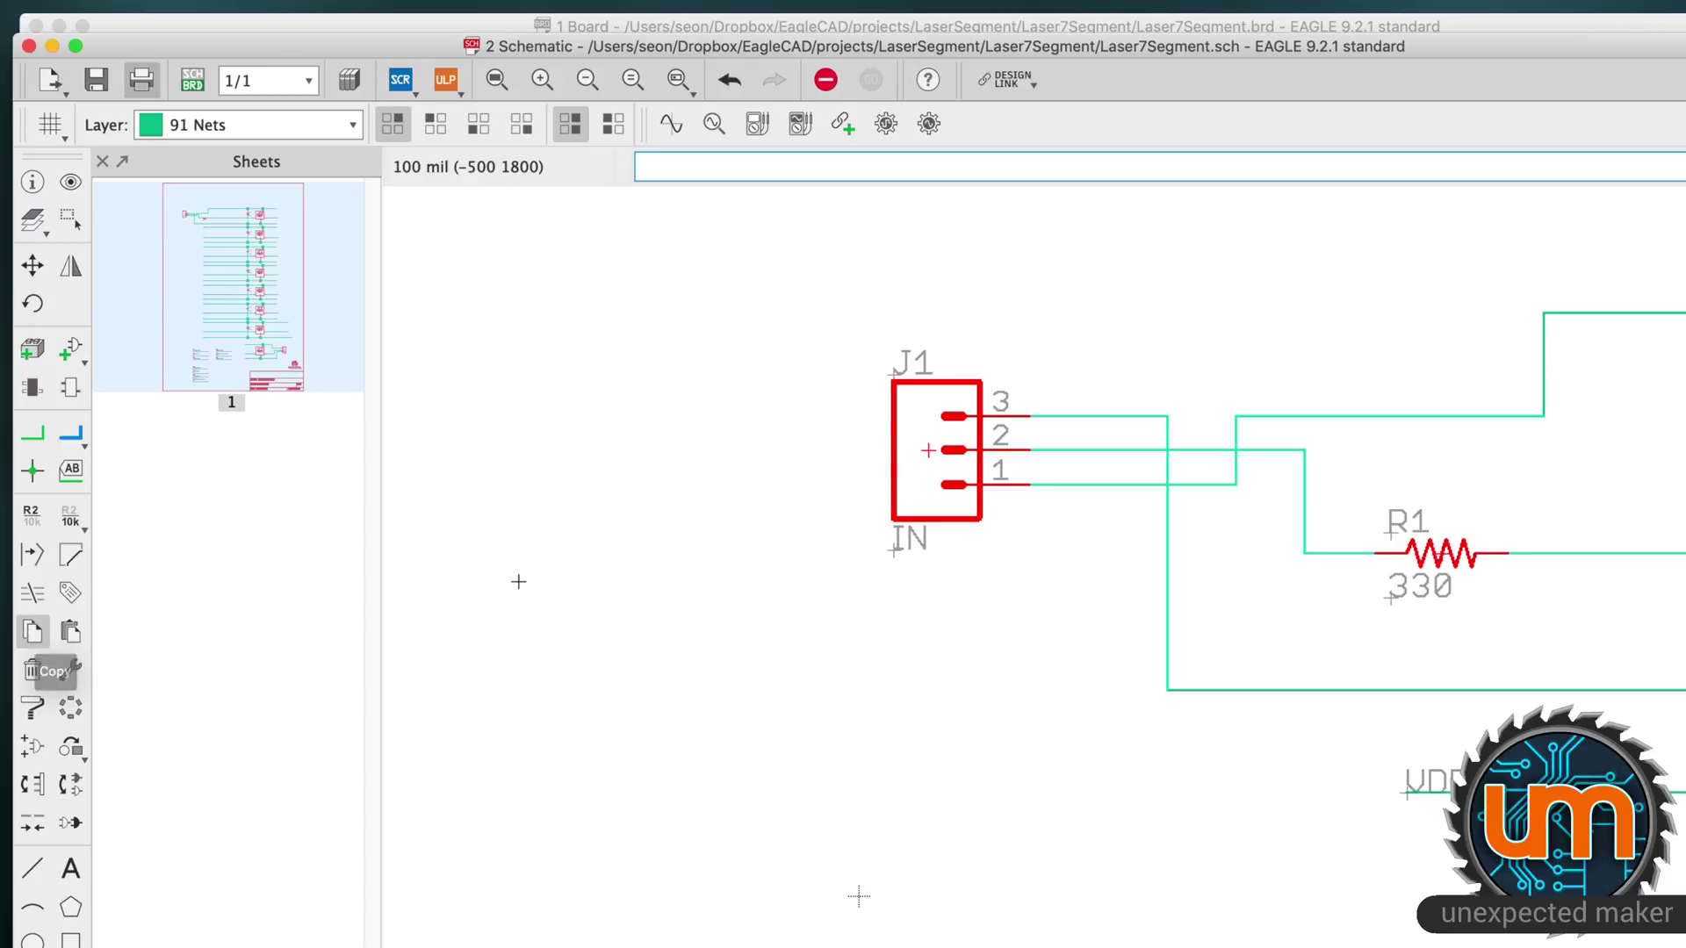
right_click(728, 402)
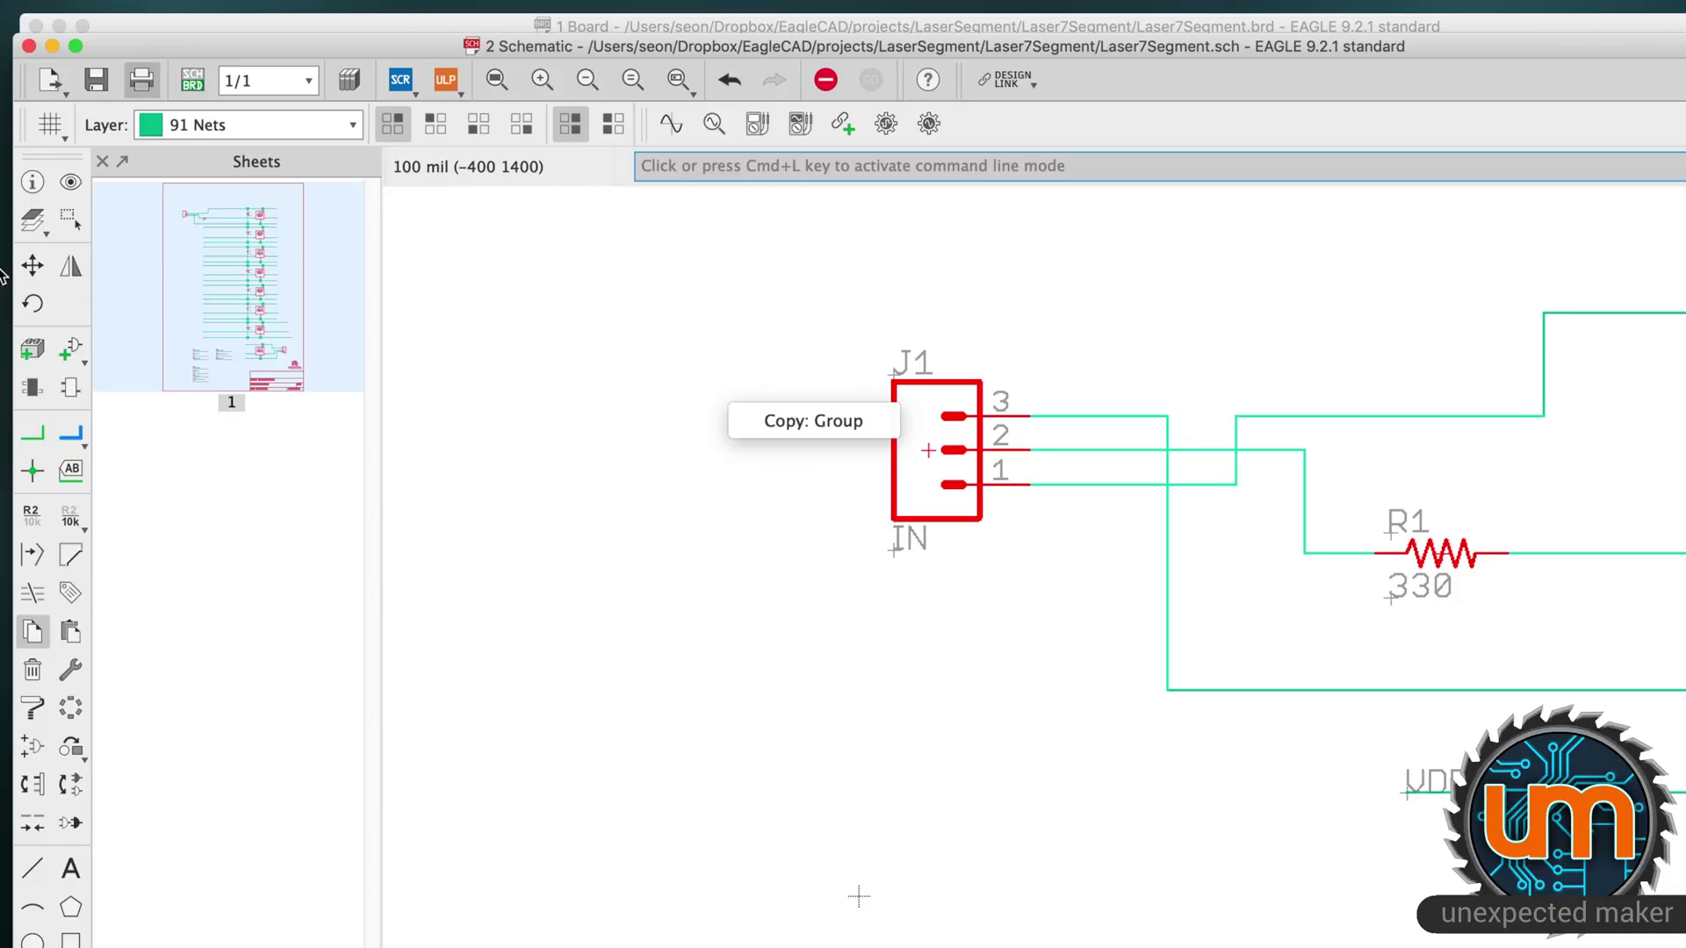
left_click(32, 265)
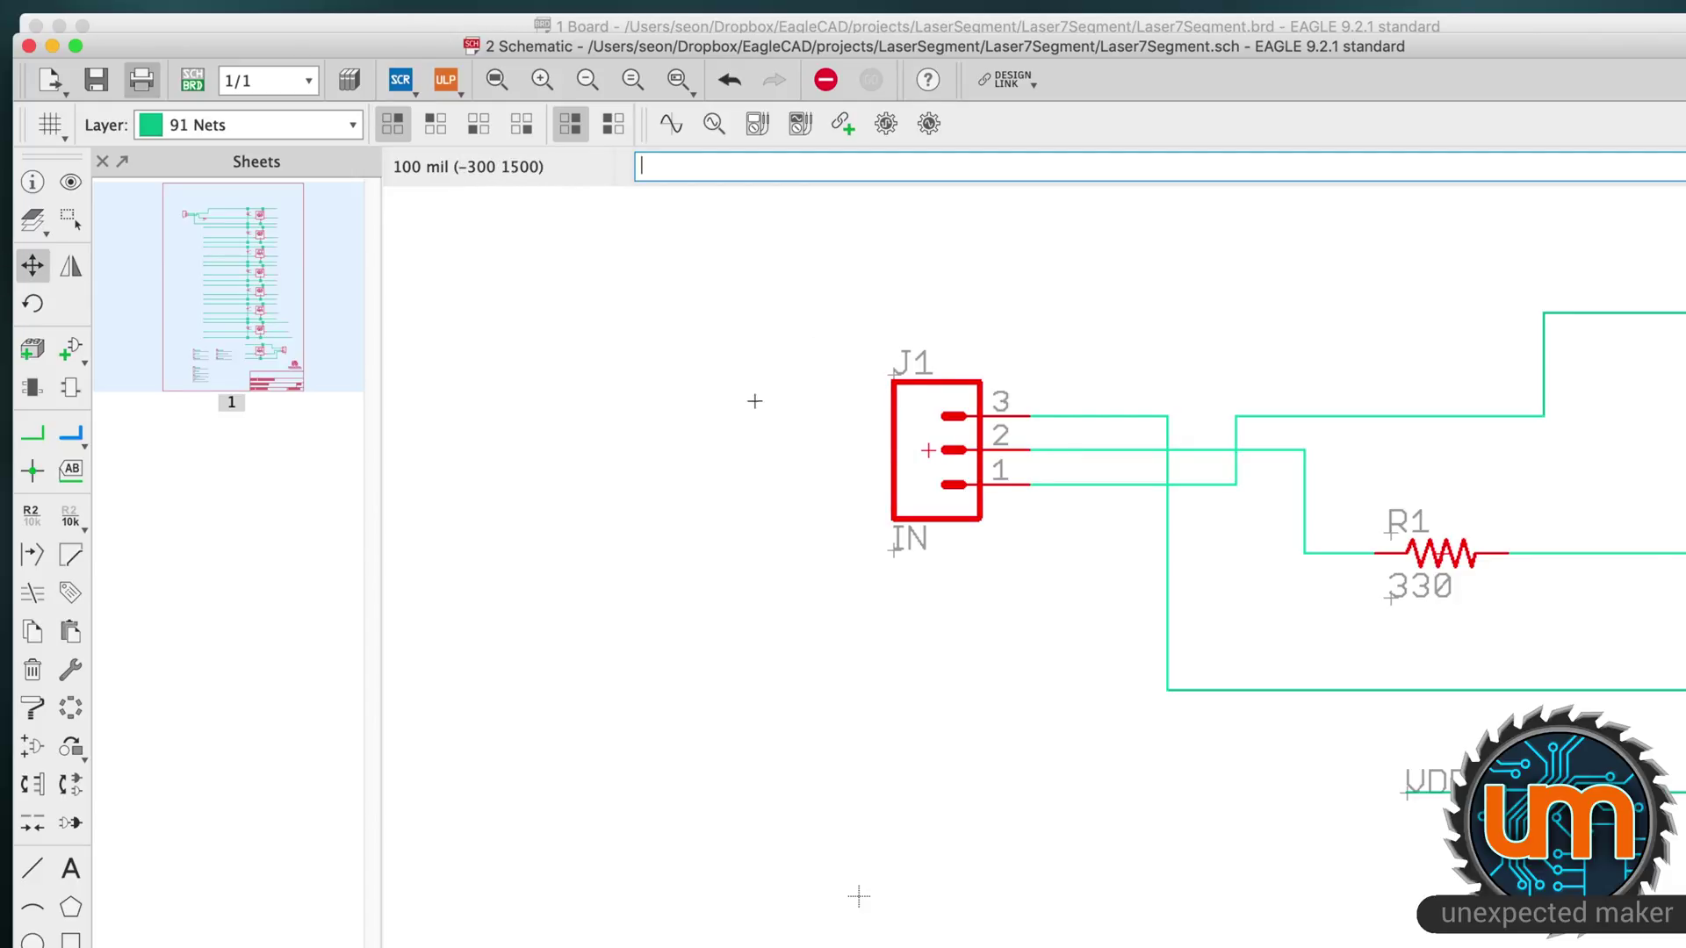
right_click(765, 354)
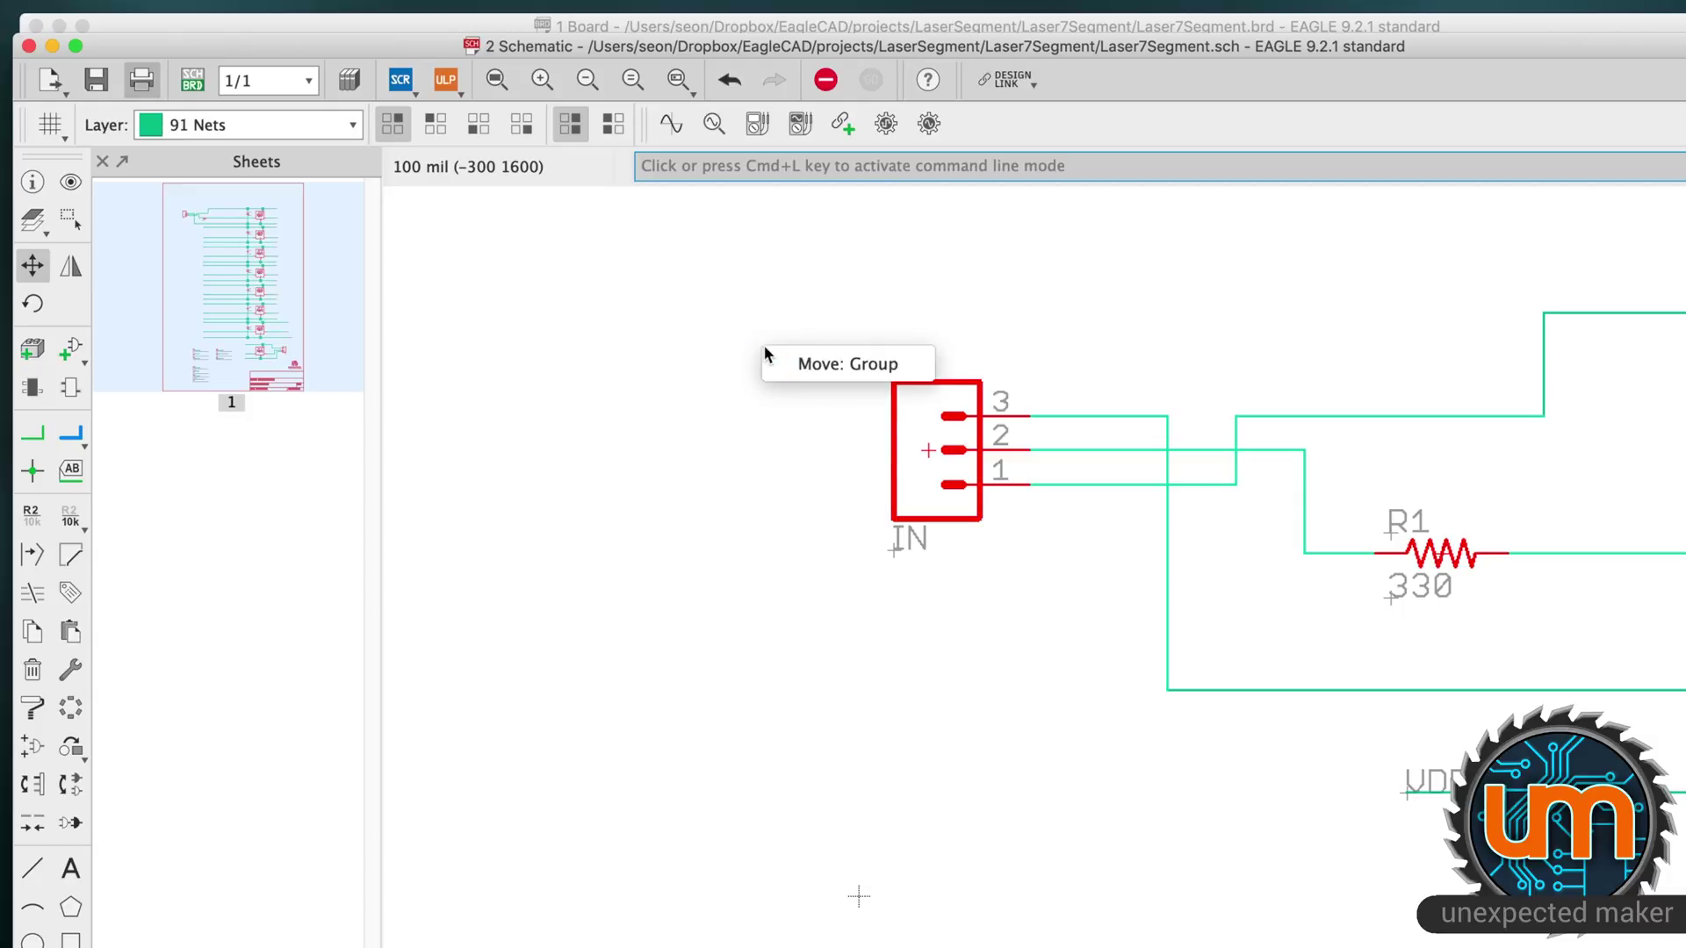
left_click(819, 365)
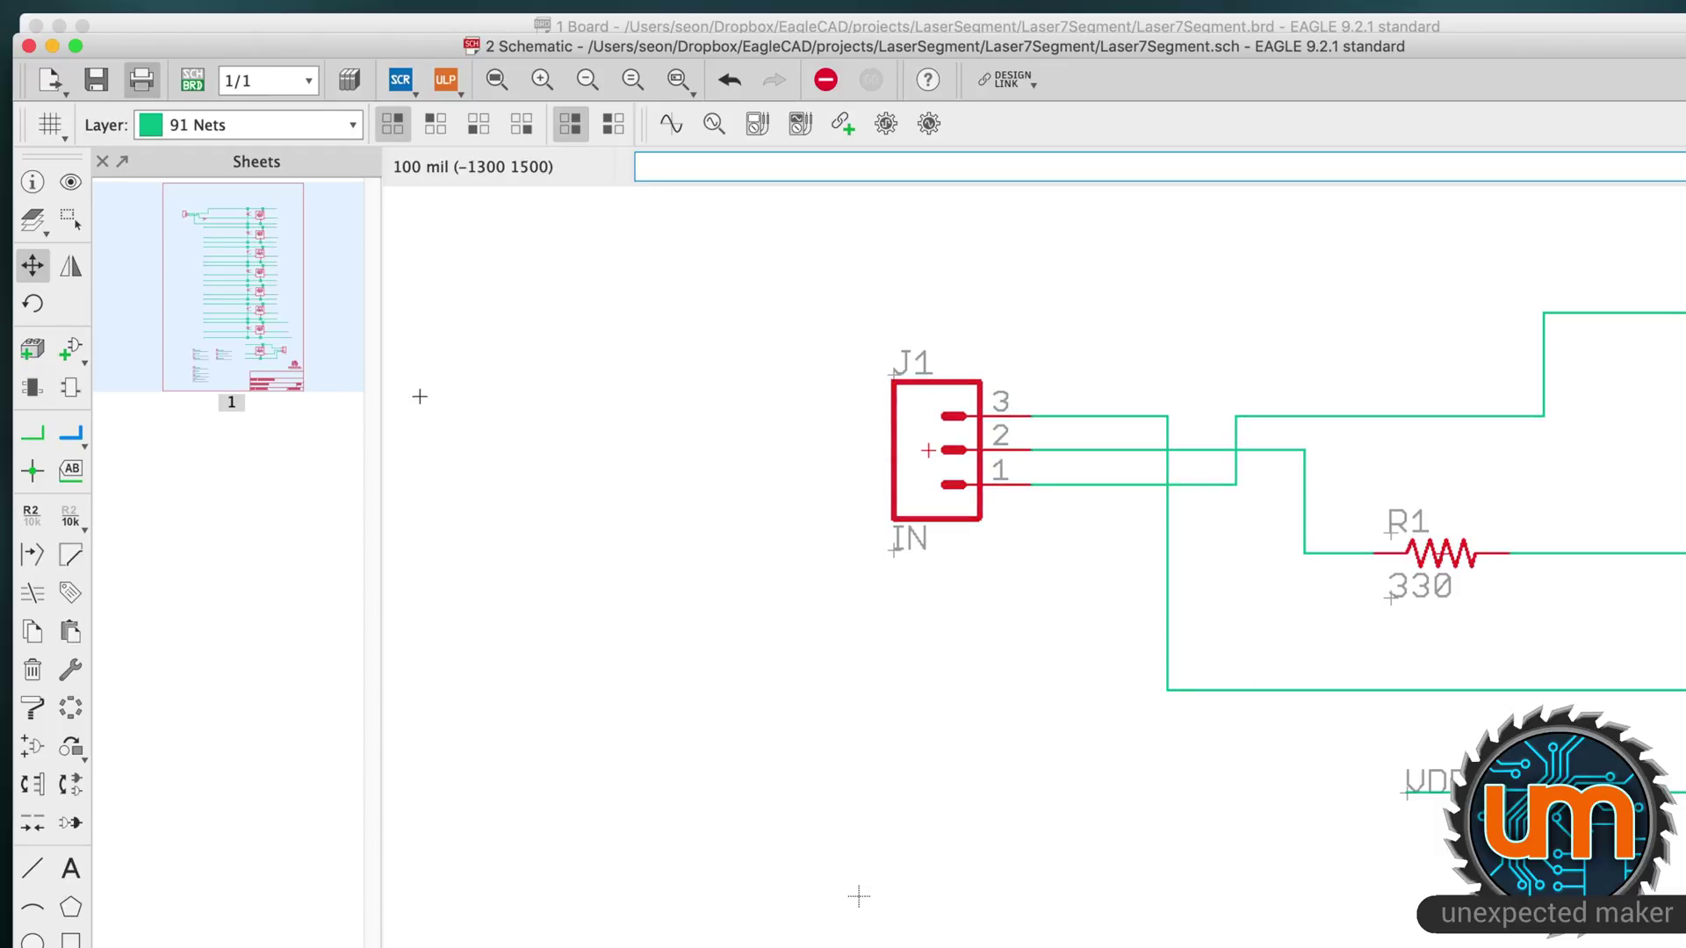
- Reactivate the group, move J1, R1 and their nets with Move: Group invoked directly on J1, and undo the move
left_click(71, 219)
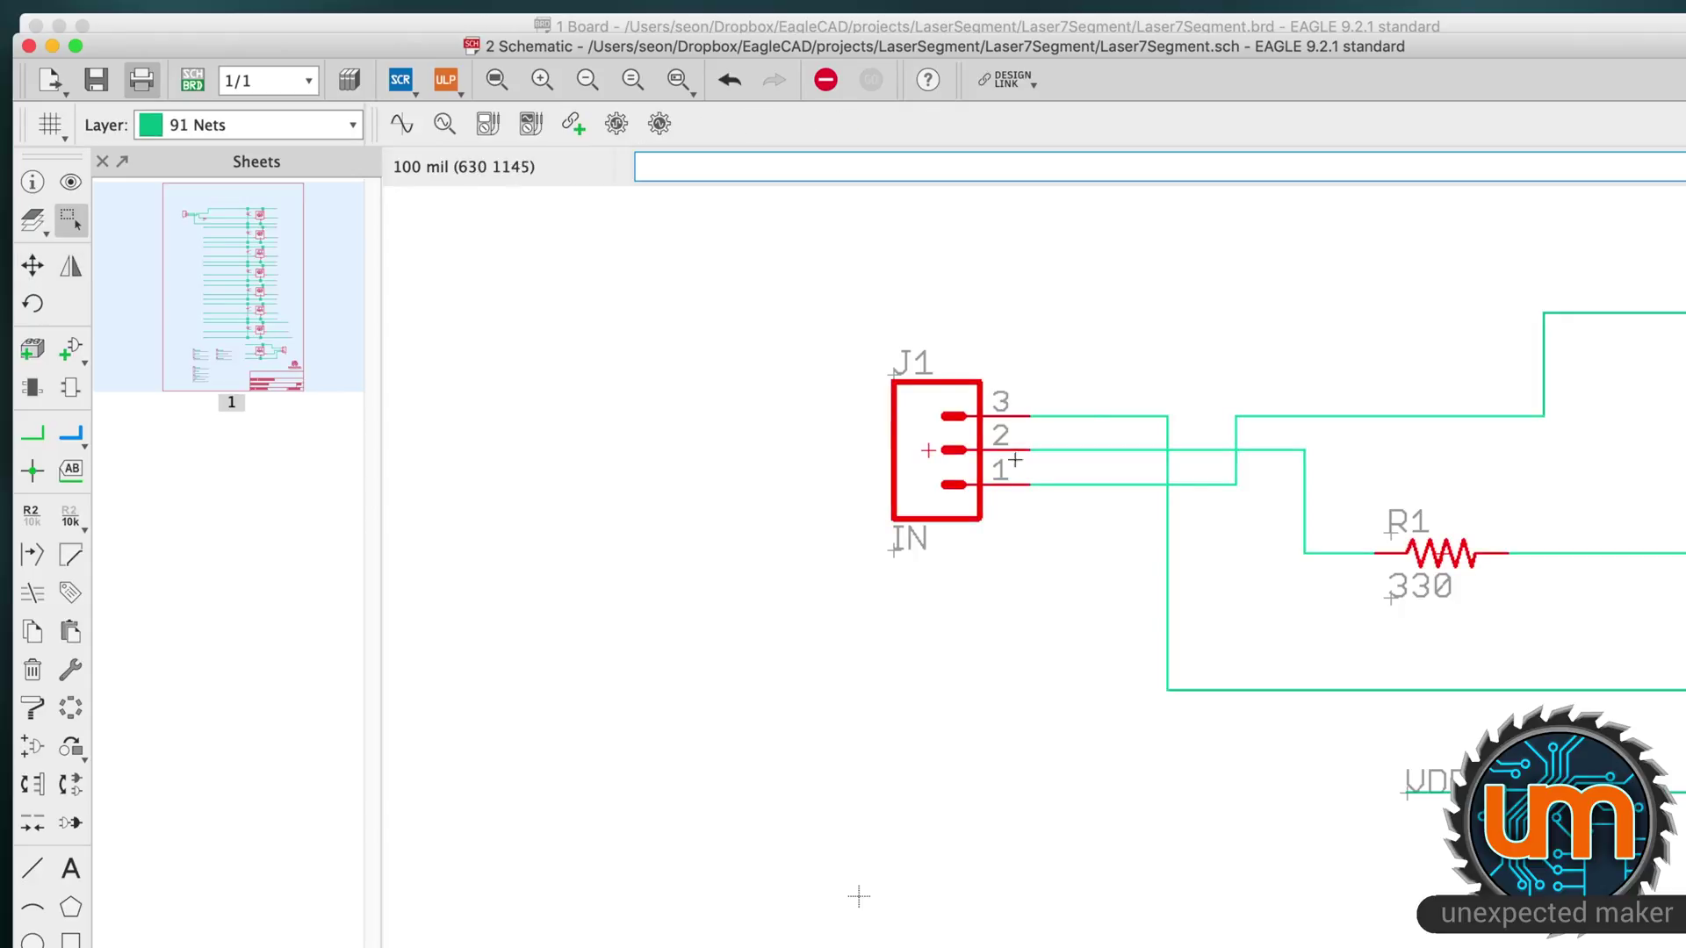
left_click(32, 265)
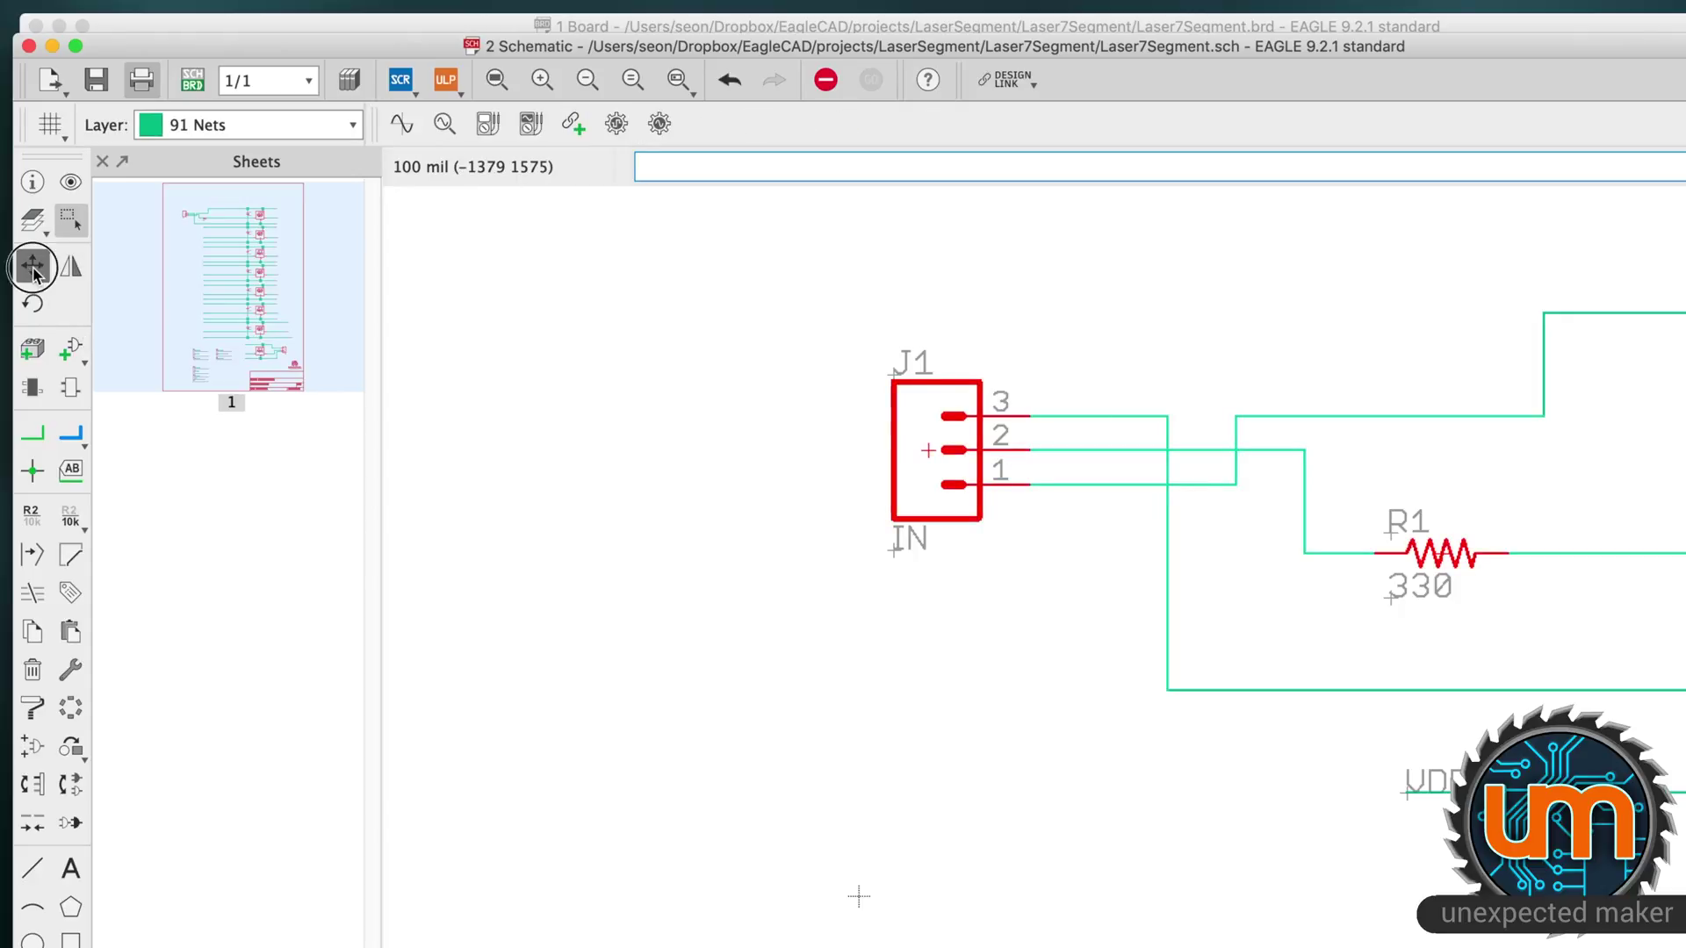
right_click(928, 451)
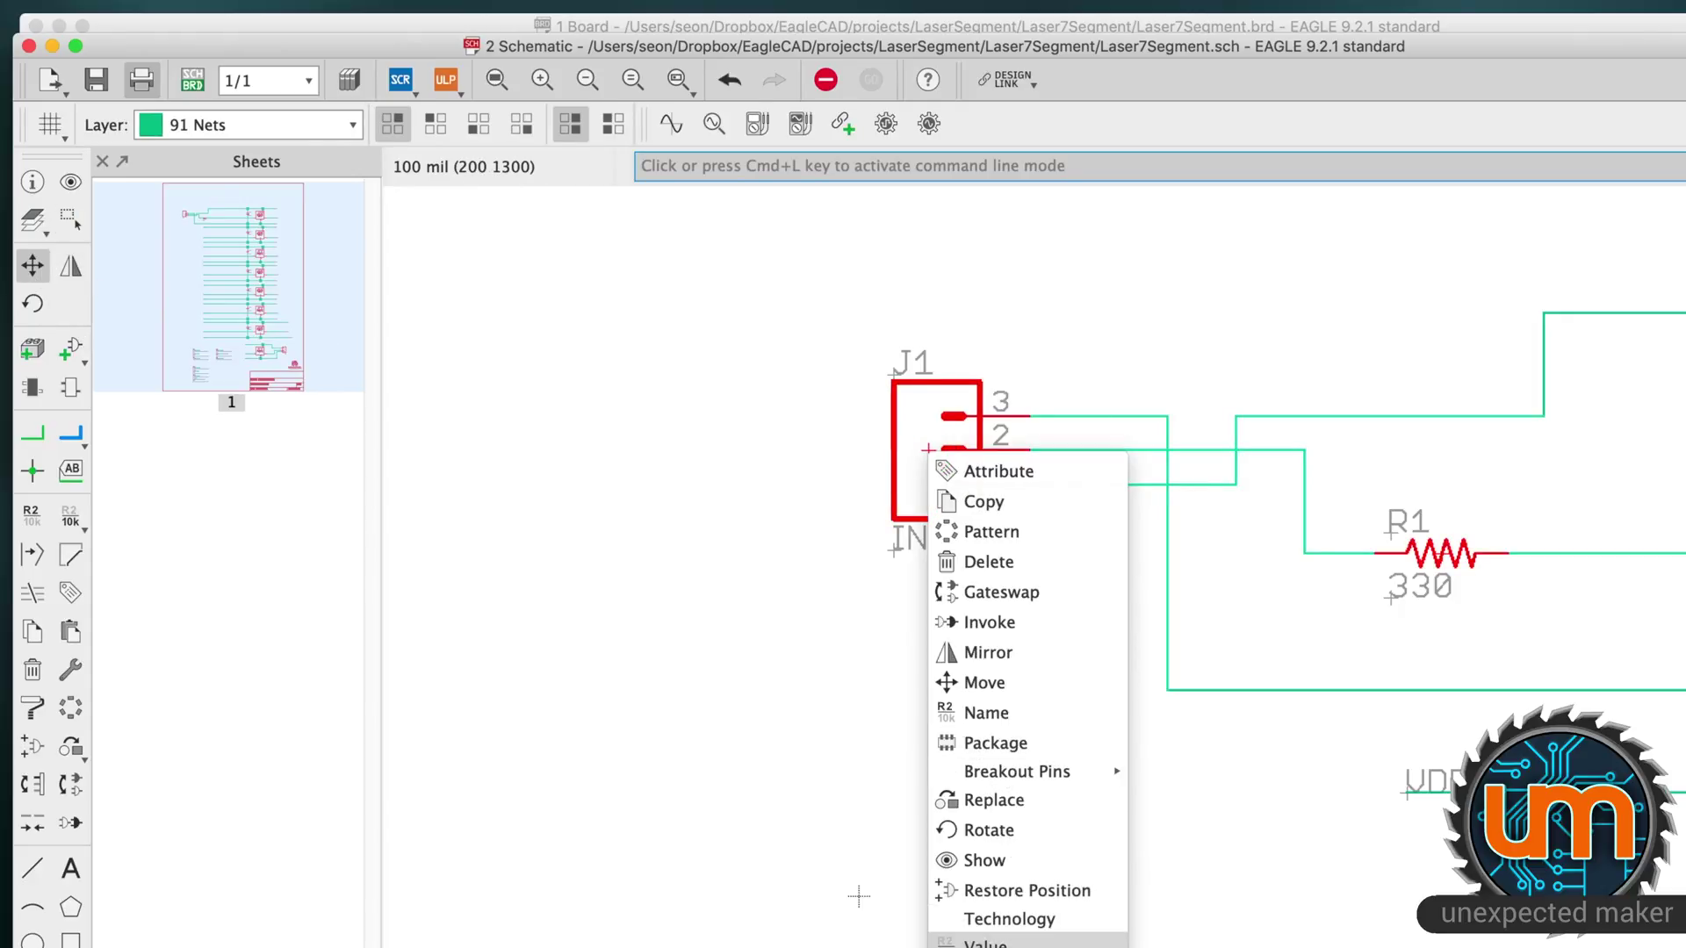
left_click(996, 947)
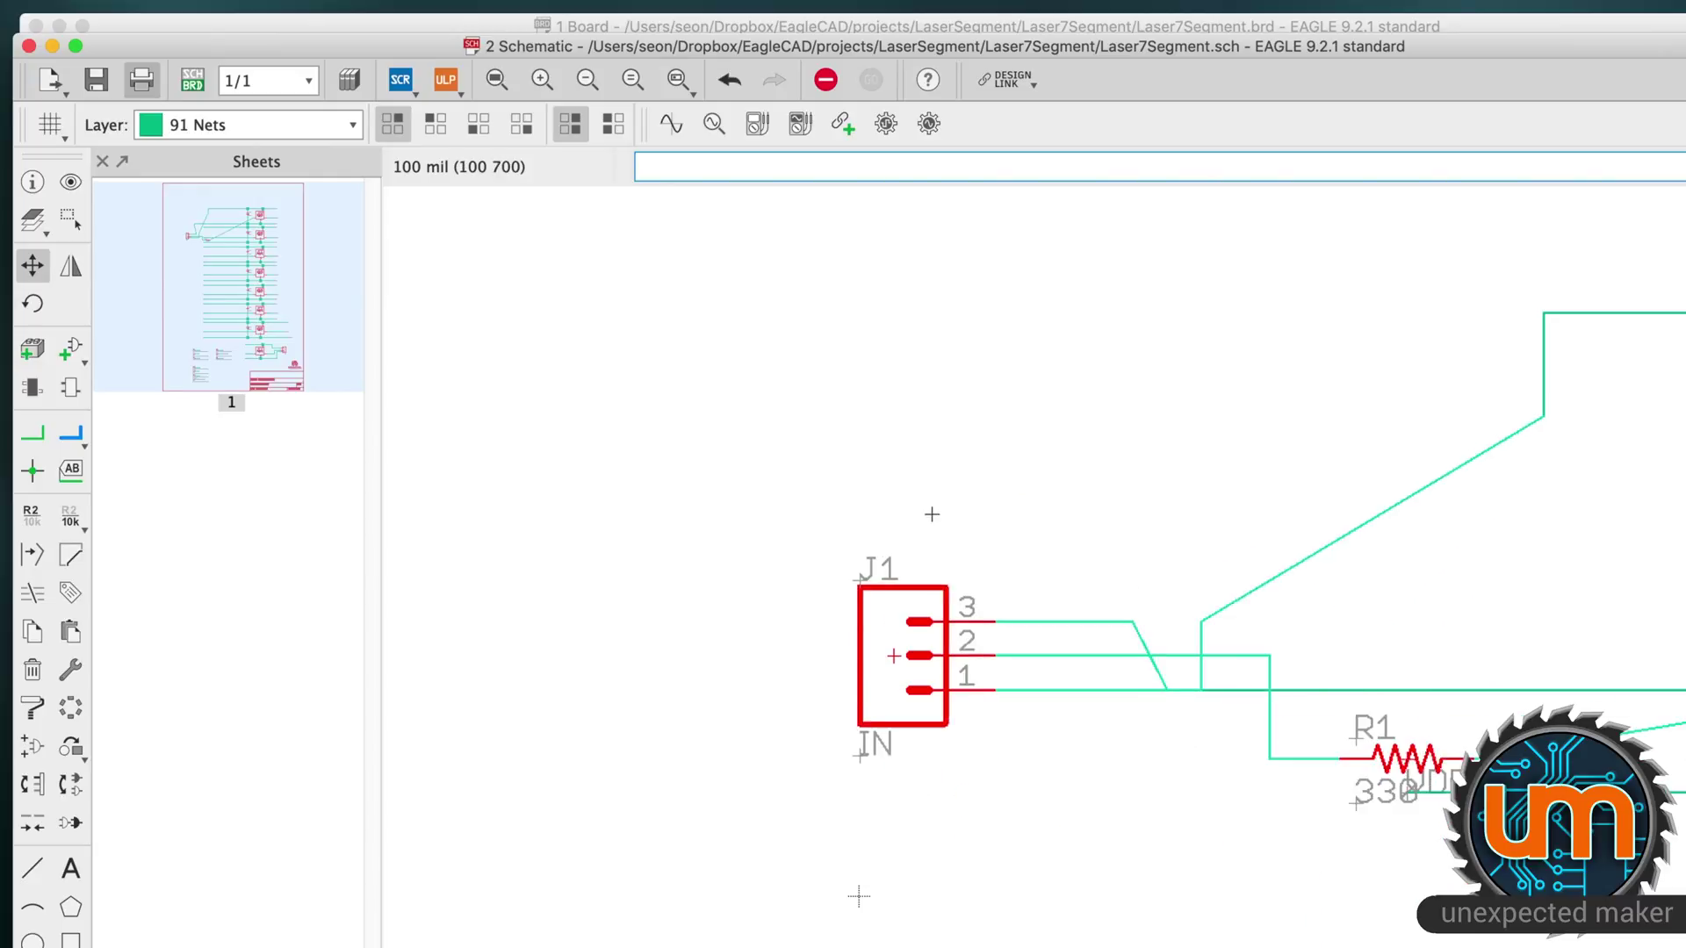
left_click(926, 416)
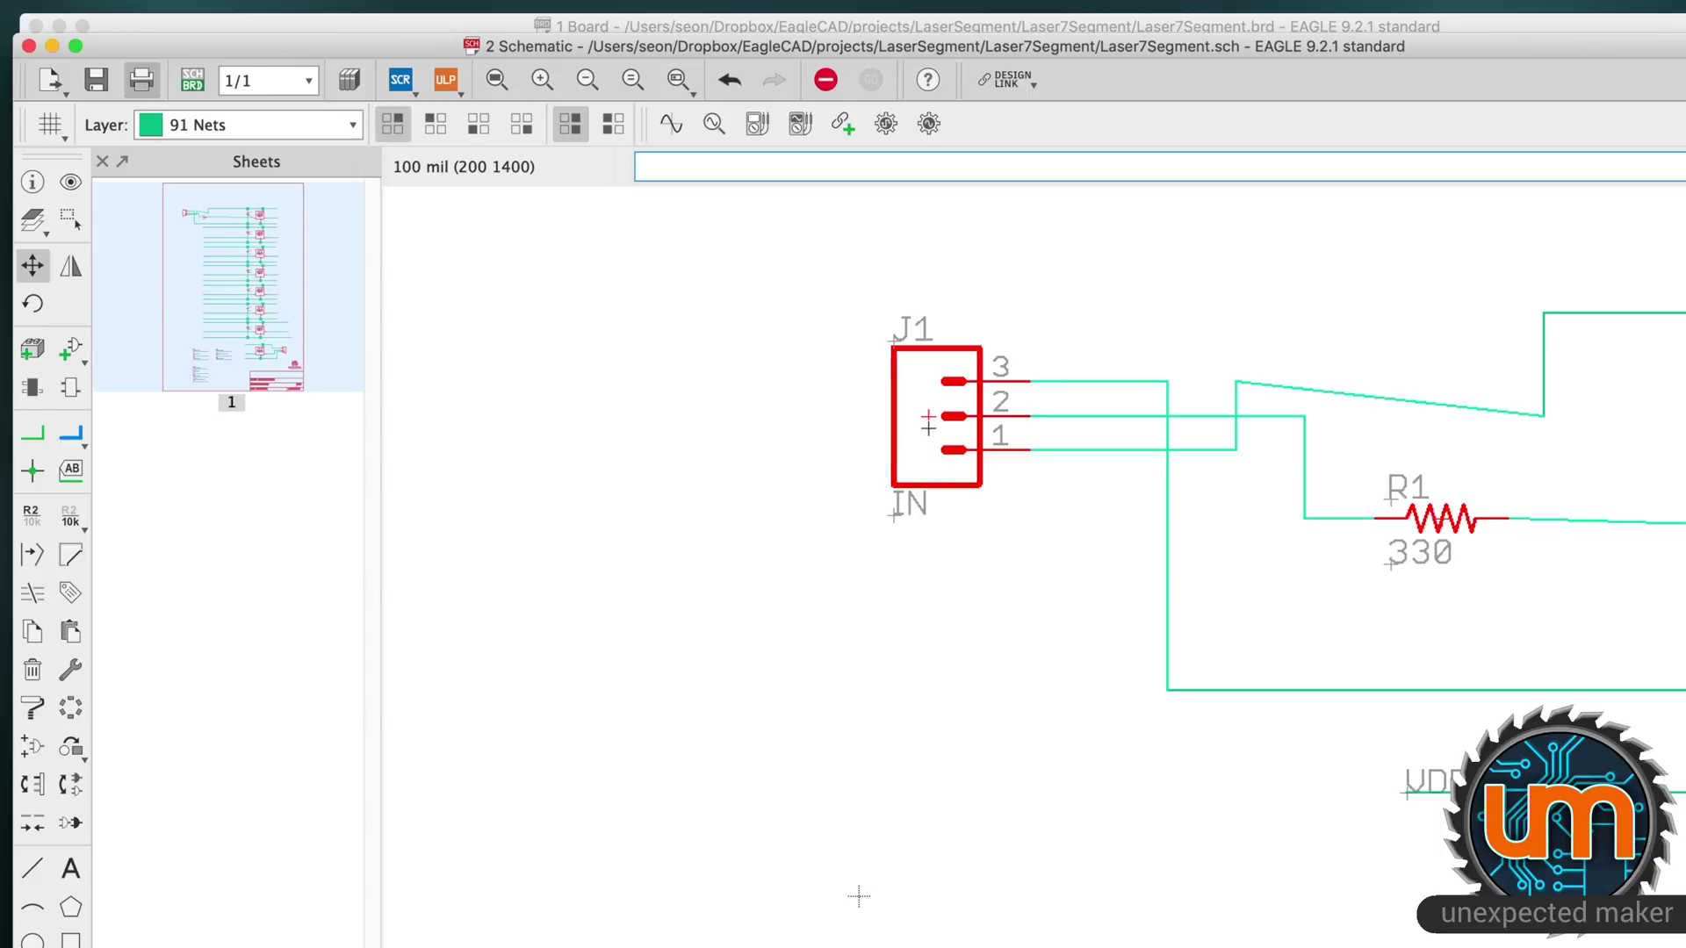
key("super+z")
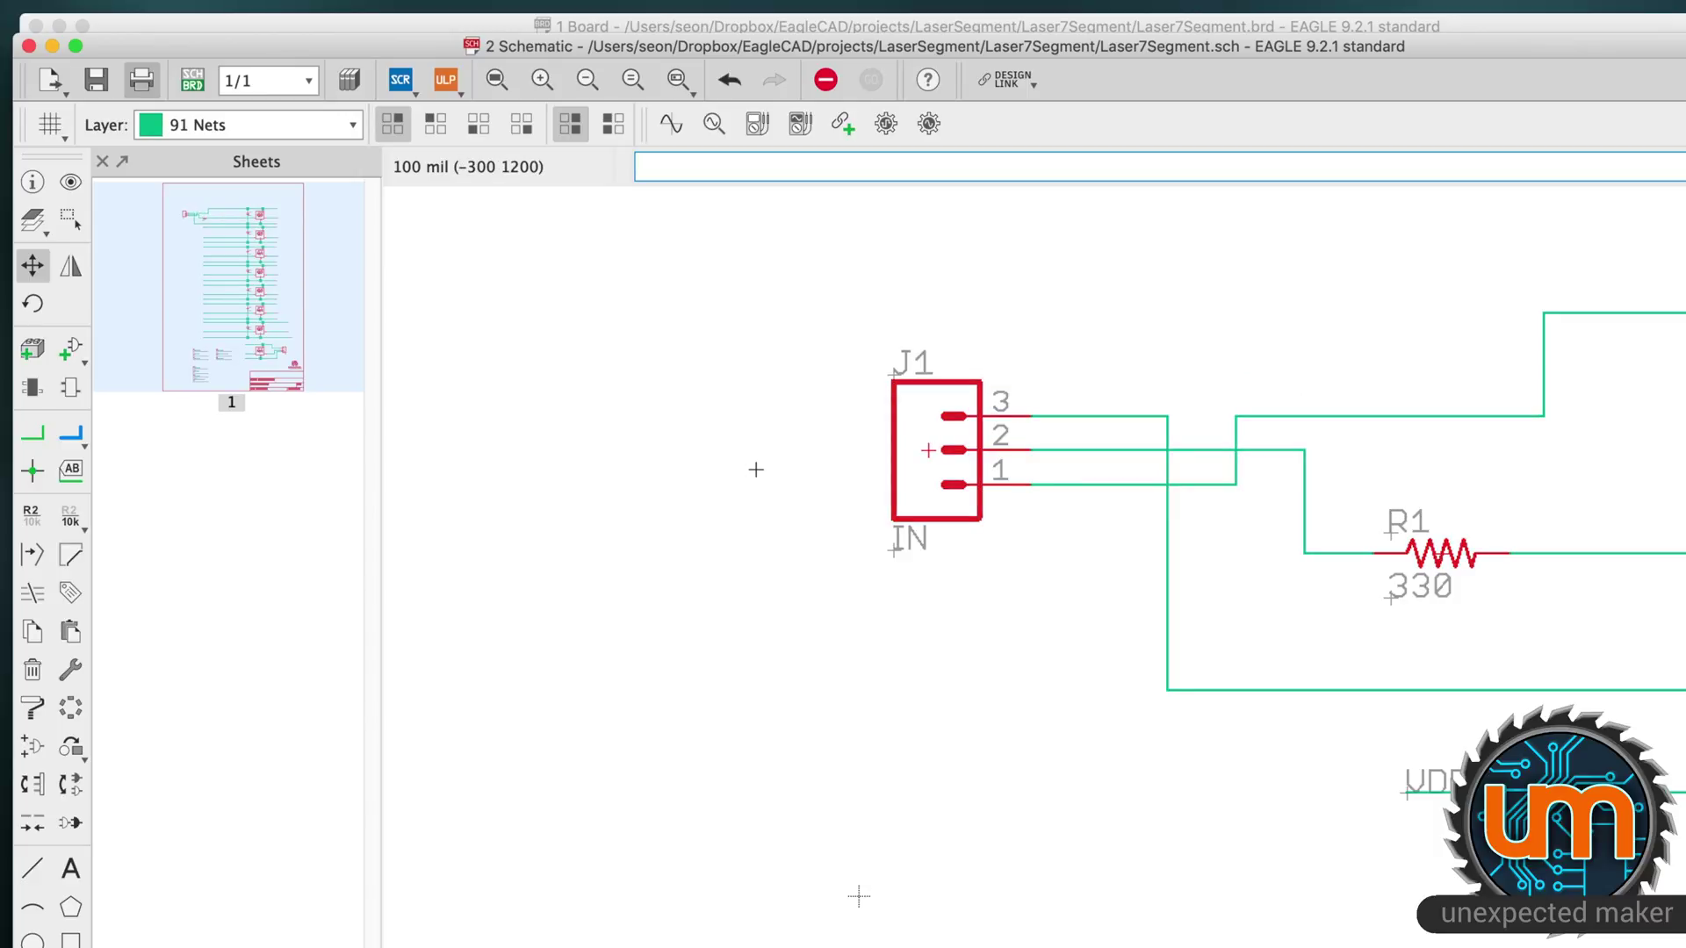
- In Group mode, move connector J1 alone 100 mil away from R1 by picking it up directly
left_click(70, 219)
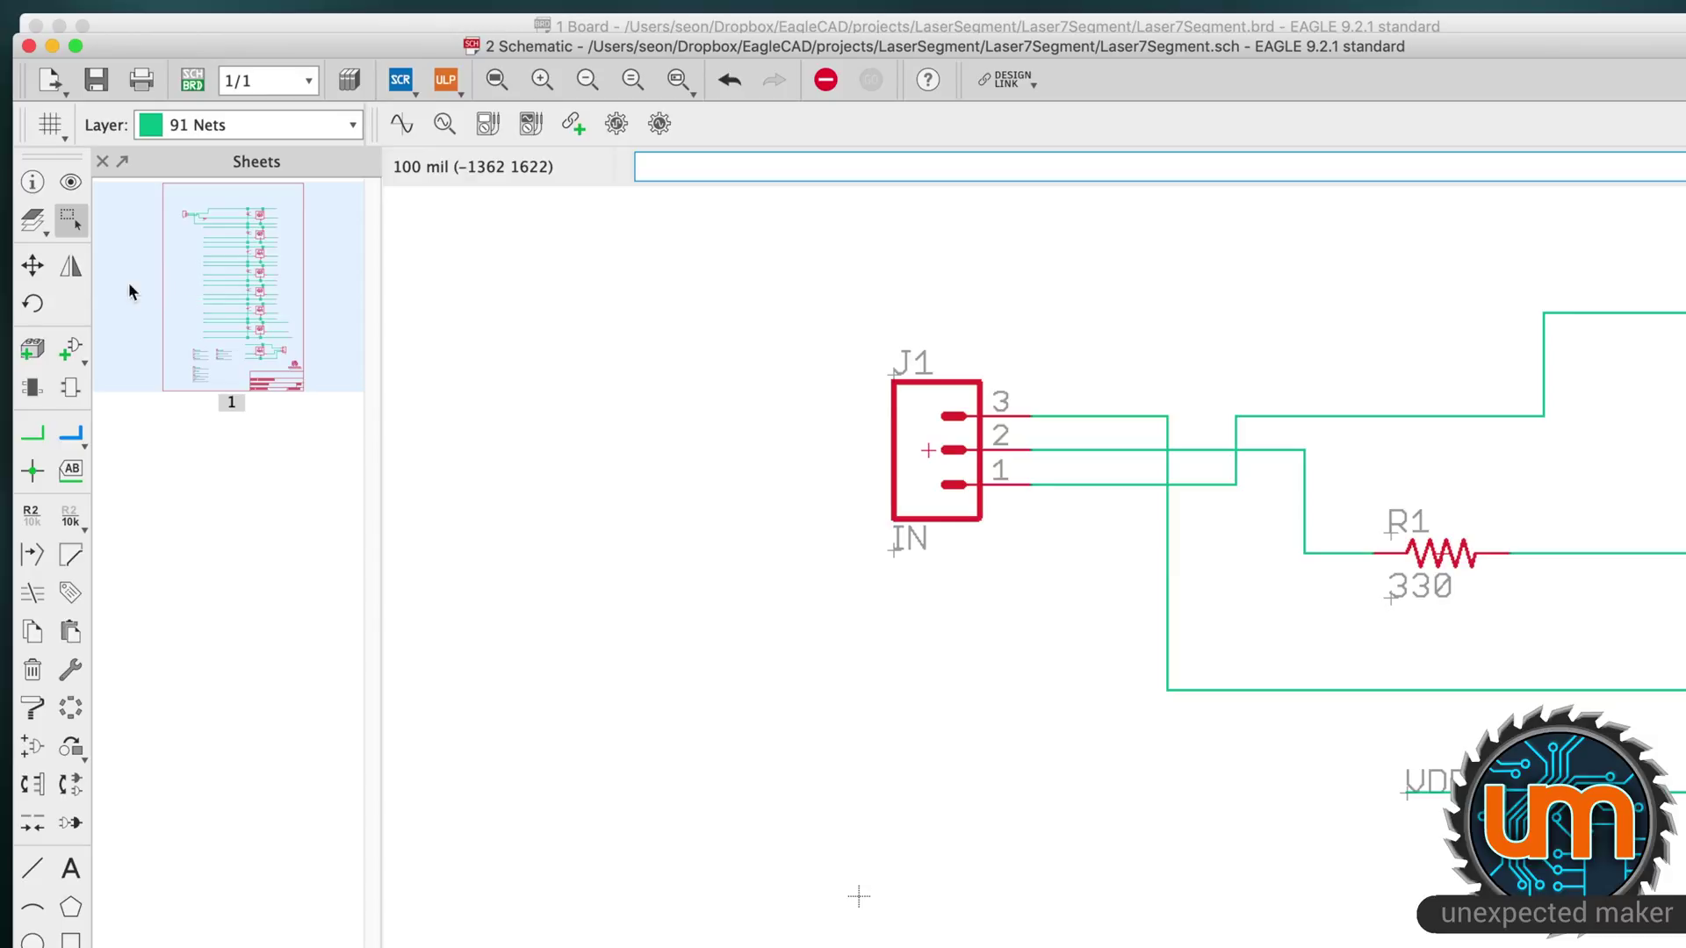
left_click(929, 451)
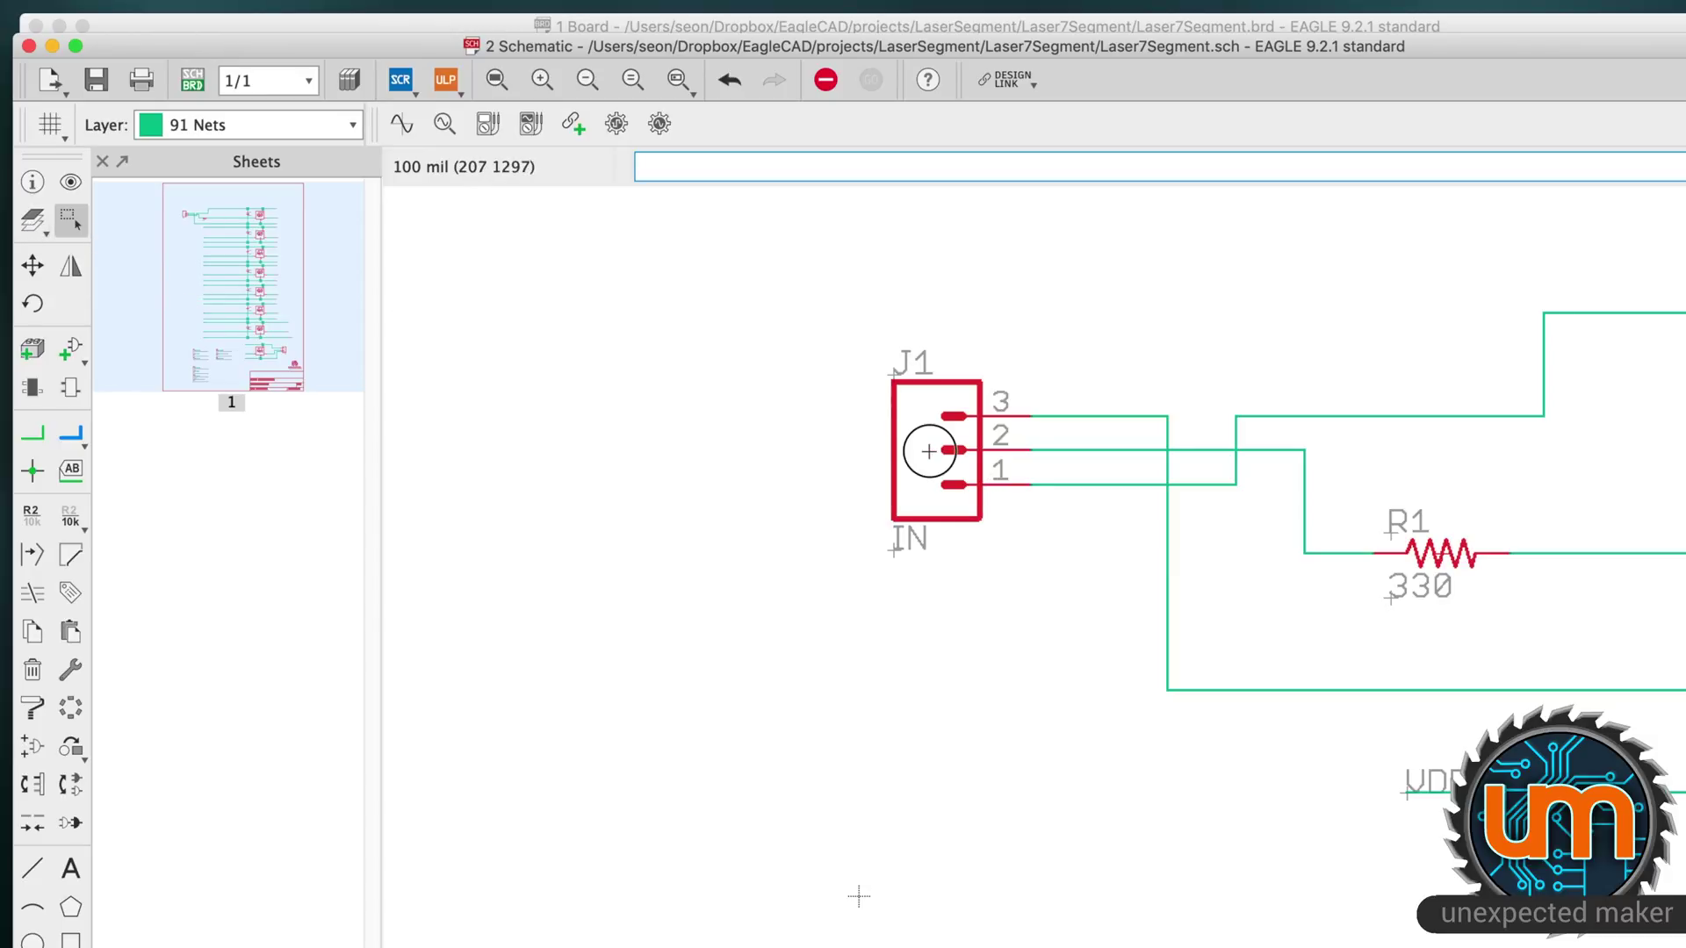
mouse_move(928, 451)
left_mouse_down()
mouse_move(903, 470)
mouse_move(806, 451)
mouse_move(940, 440)
mouse_move(893, 378)
mouse_move(904, 474)
mouse_move(903, 384)
mouse_move(897, 448)
left_mouse_up()
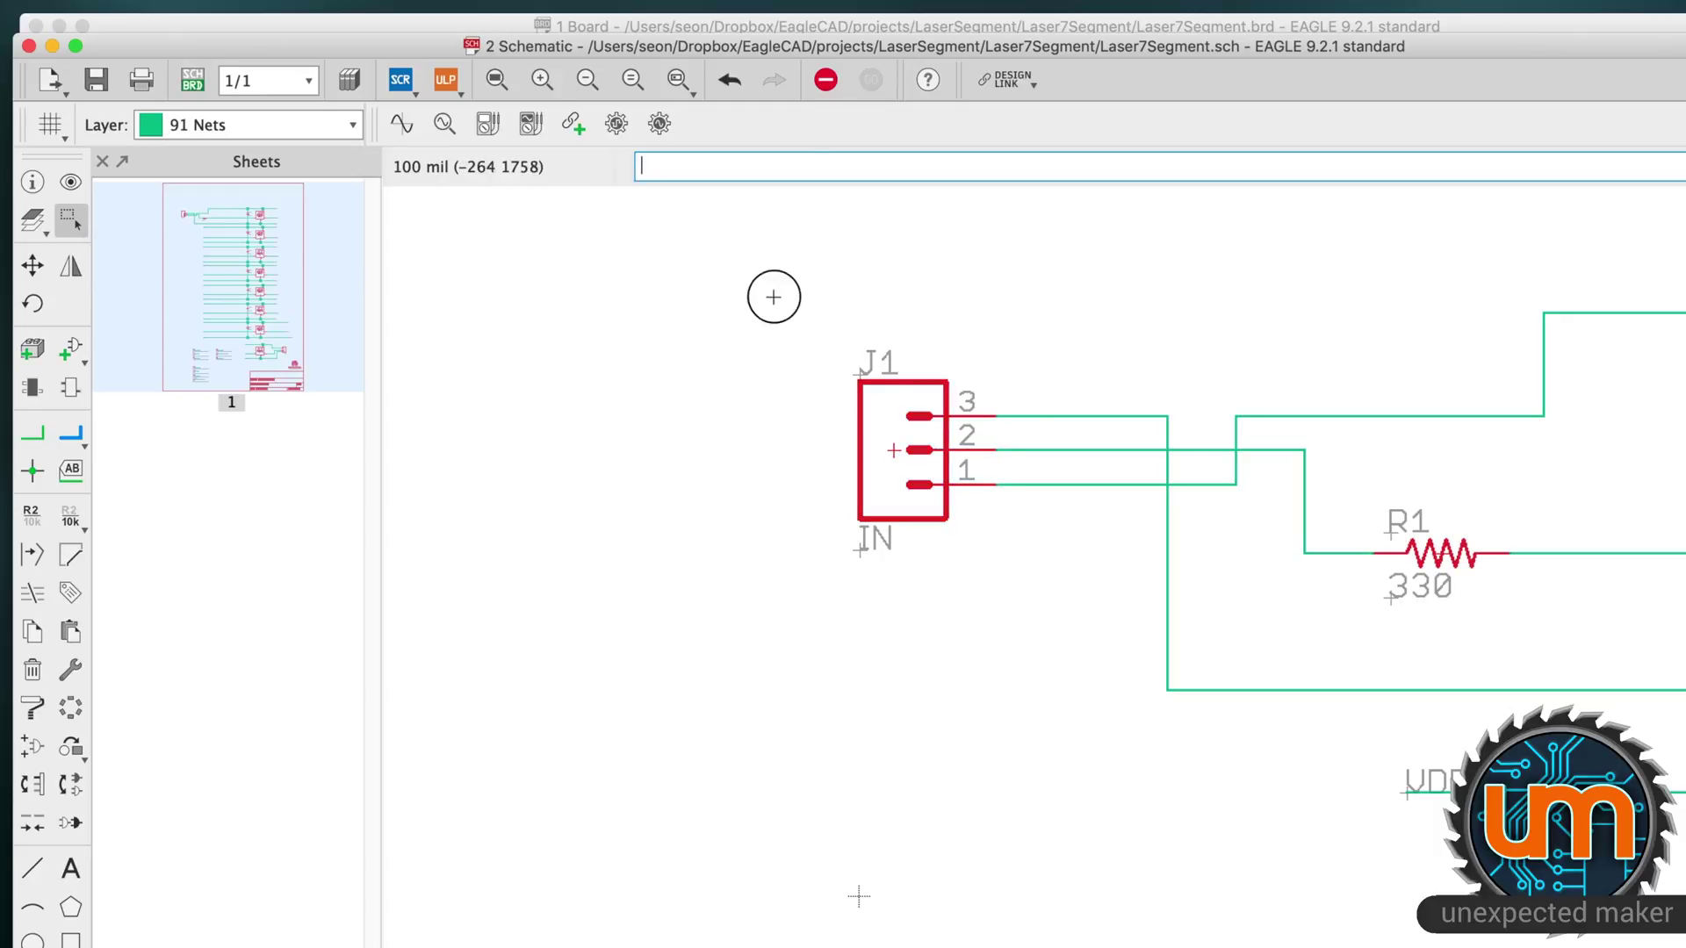
- Group connector J1, resistor R1 and their nets with a rectangle and pick up the whole group by J1's origin
left_click_drag(766, 292, 1520, 647)
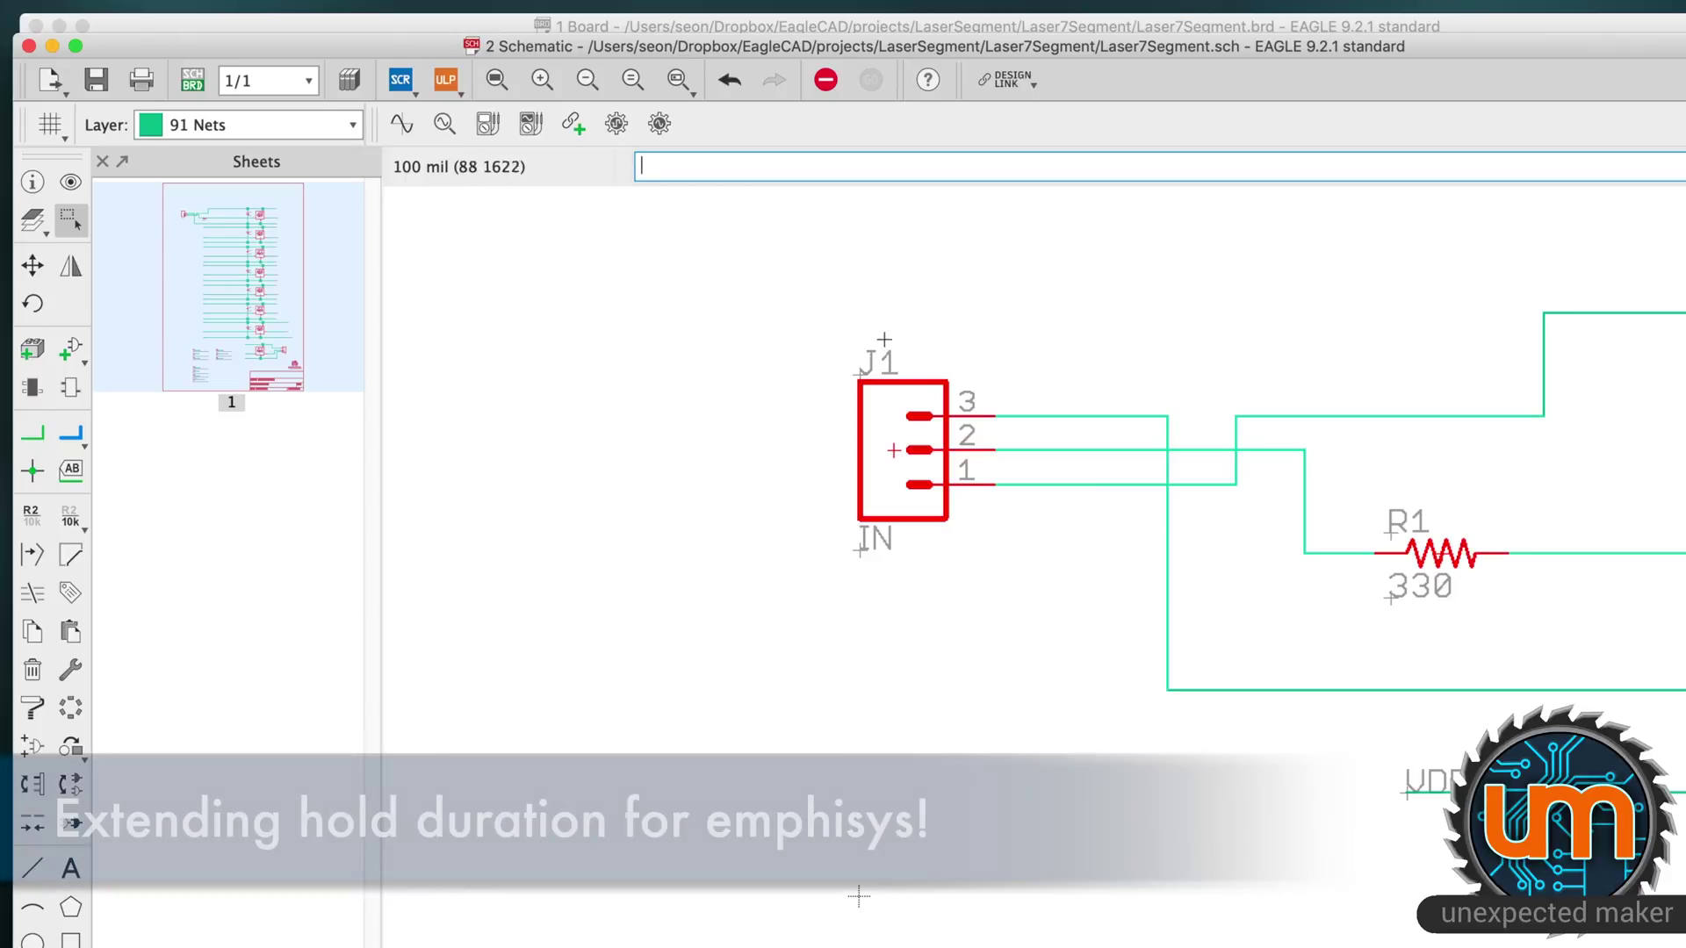
key("m")
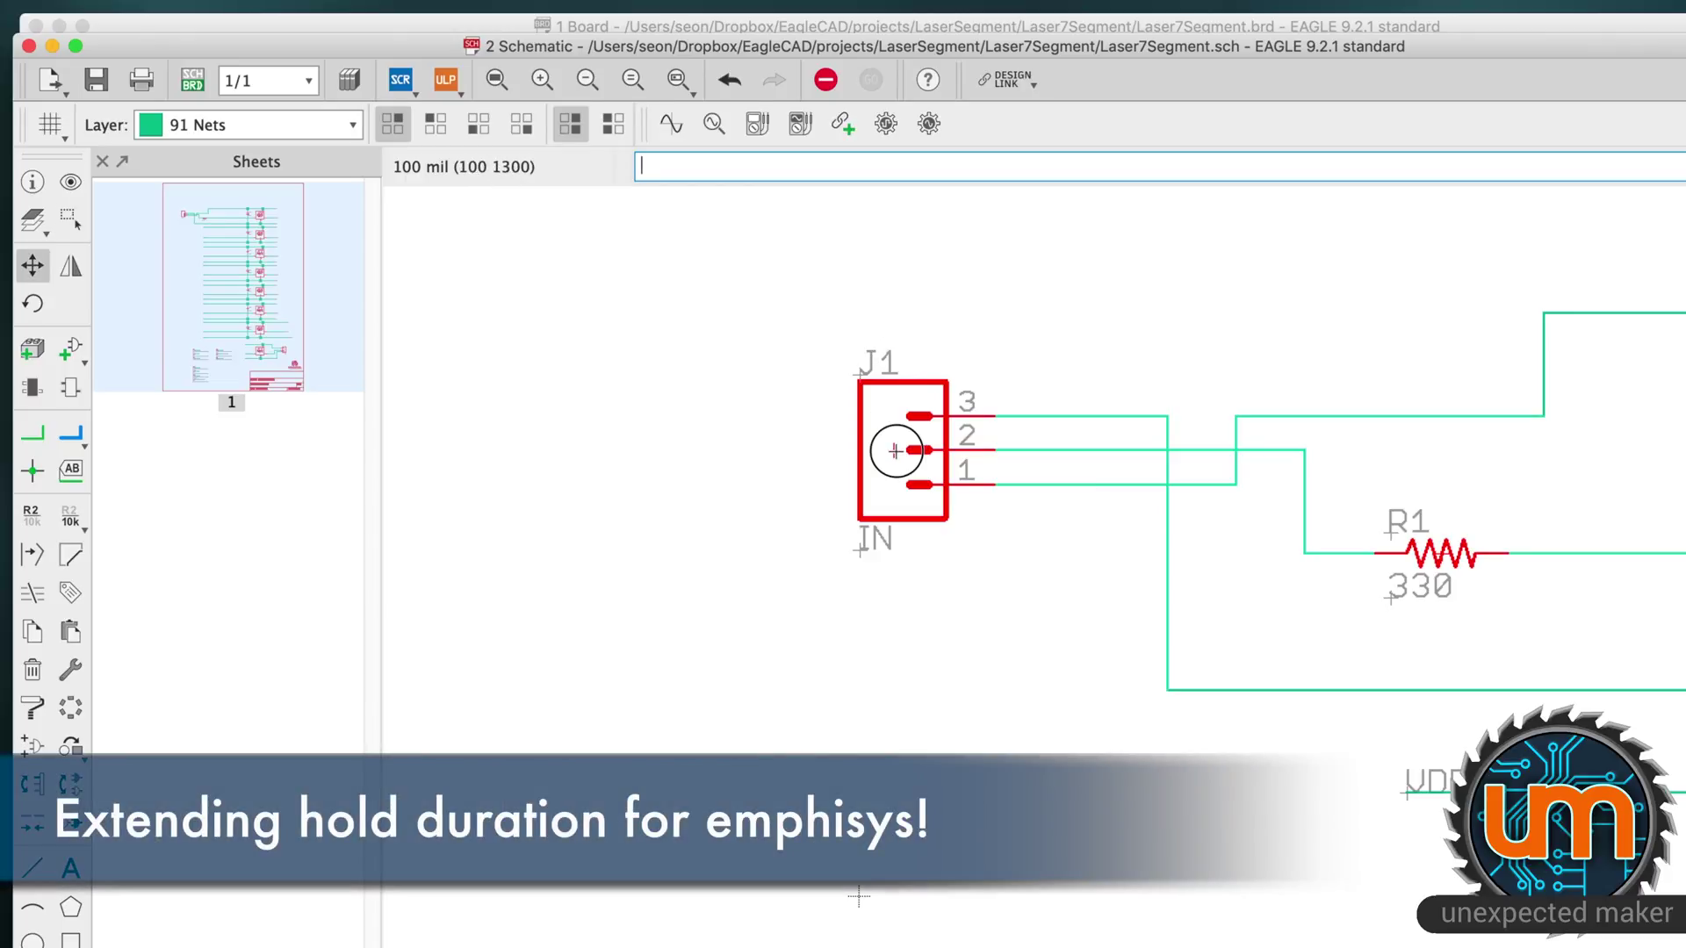
mouse_move(896, 451)
left_mouse_down()
mouse_move(843, 460)
mouse_move(791, 369)
mouse_move(919, 505)
mouse_move(884, 409)
mouse_move(922, 460)
mouse_move(886, 455)
left_mouse_up()
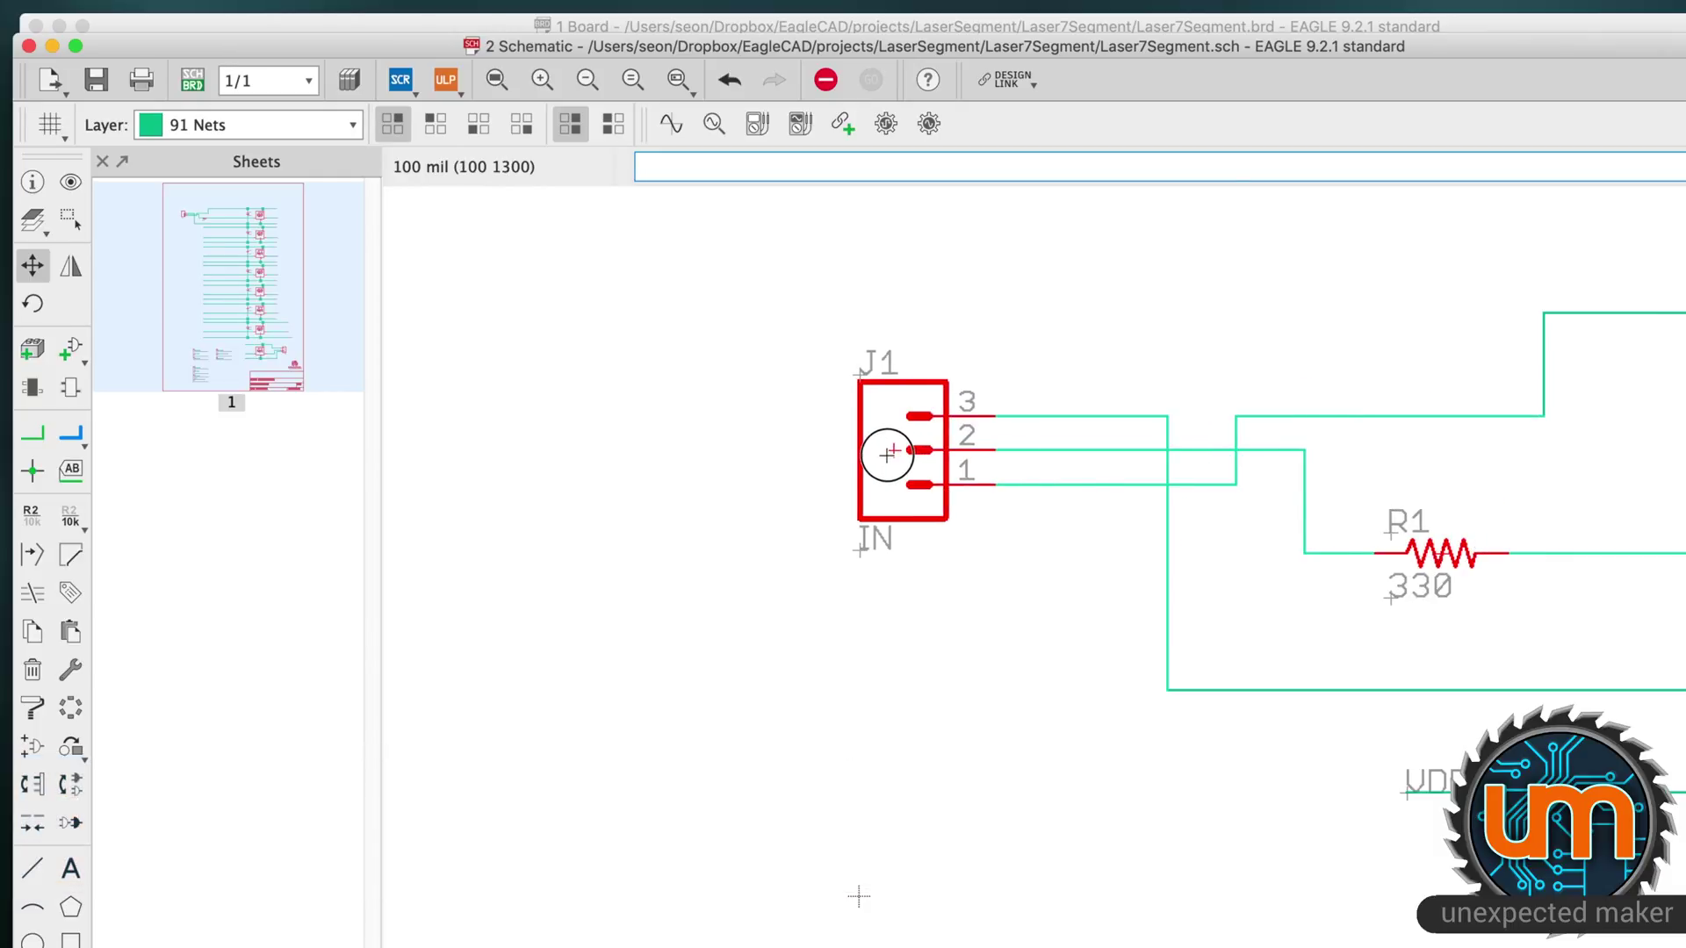
- Rotate the held group of J1, R1 and nets through a full turn and put it down close to its starting position
right_click(887, 455)
right_click(888, 455)
right_click(889, 454)
right_click(889, 454)
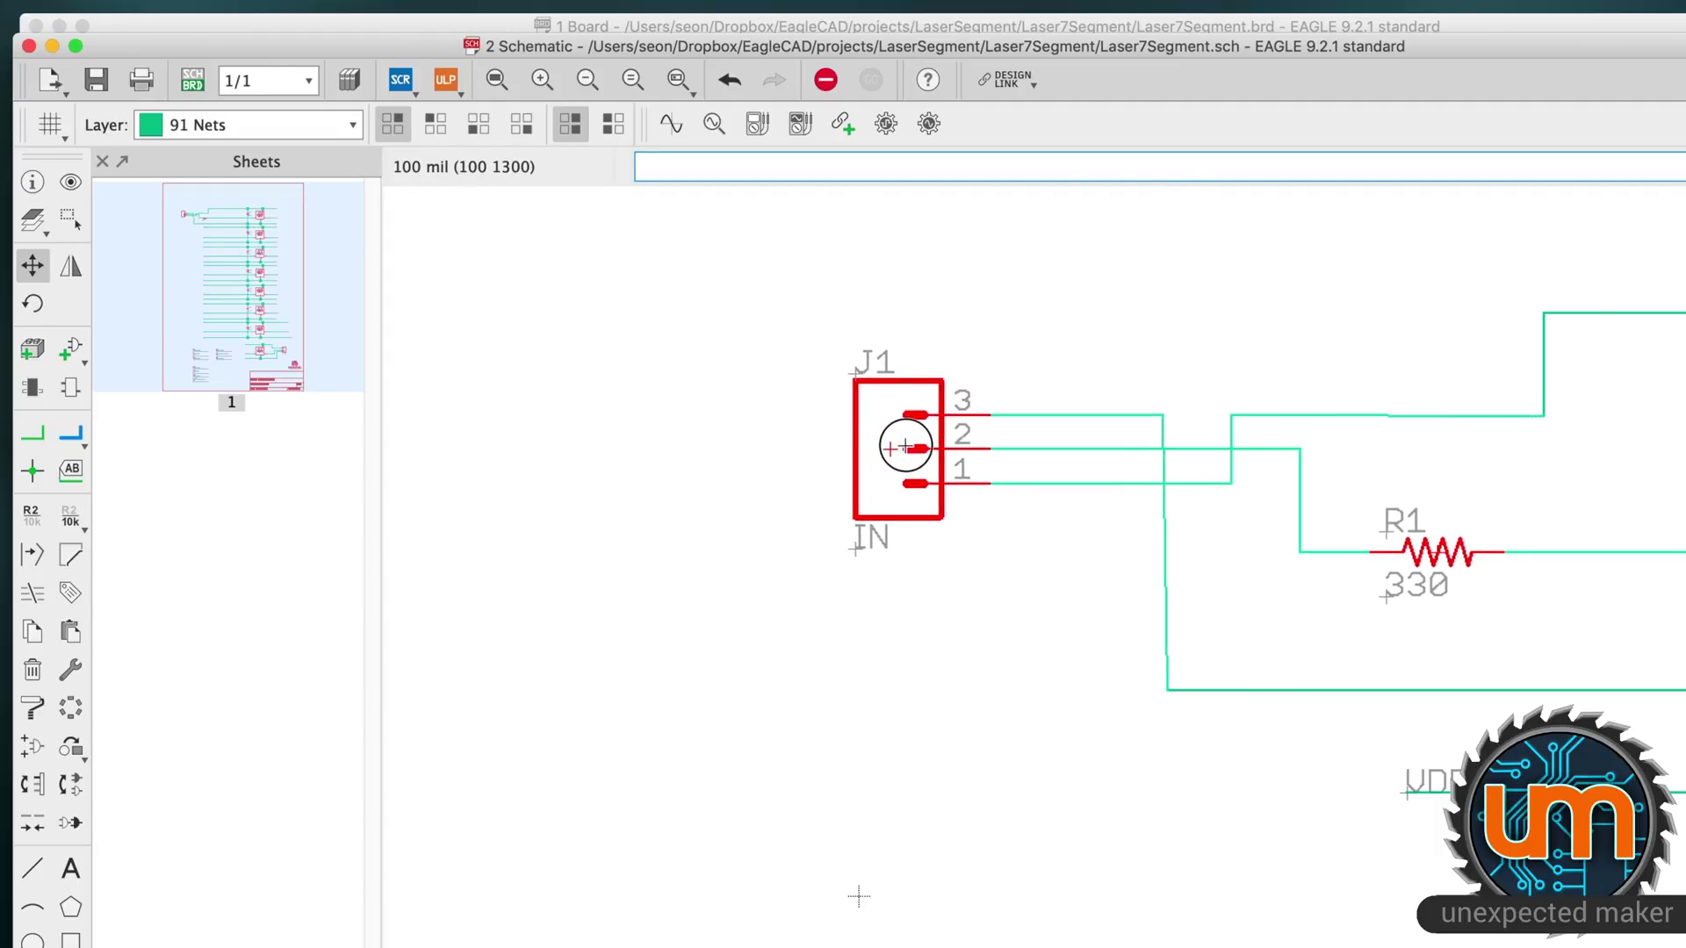
left_click(907, 445)
key("Escape")
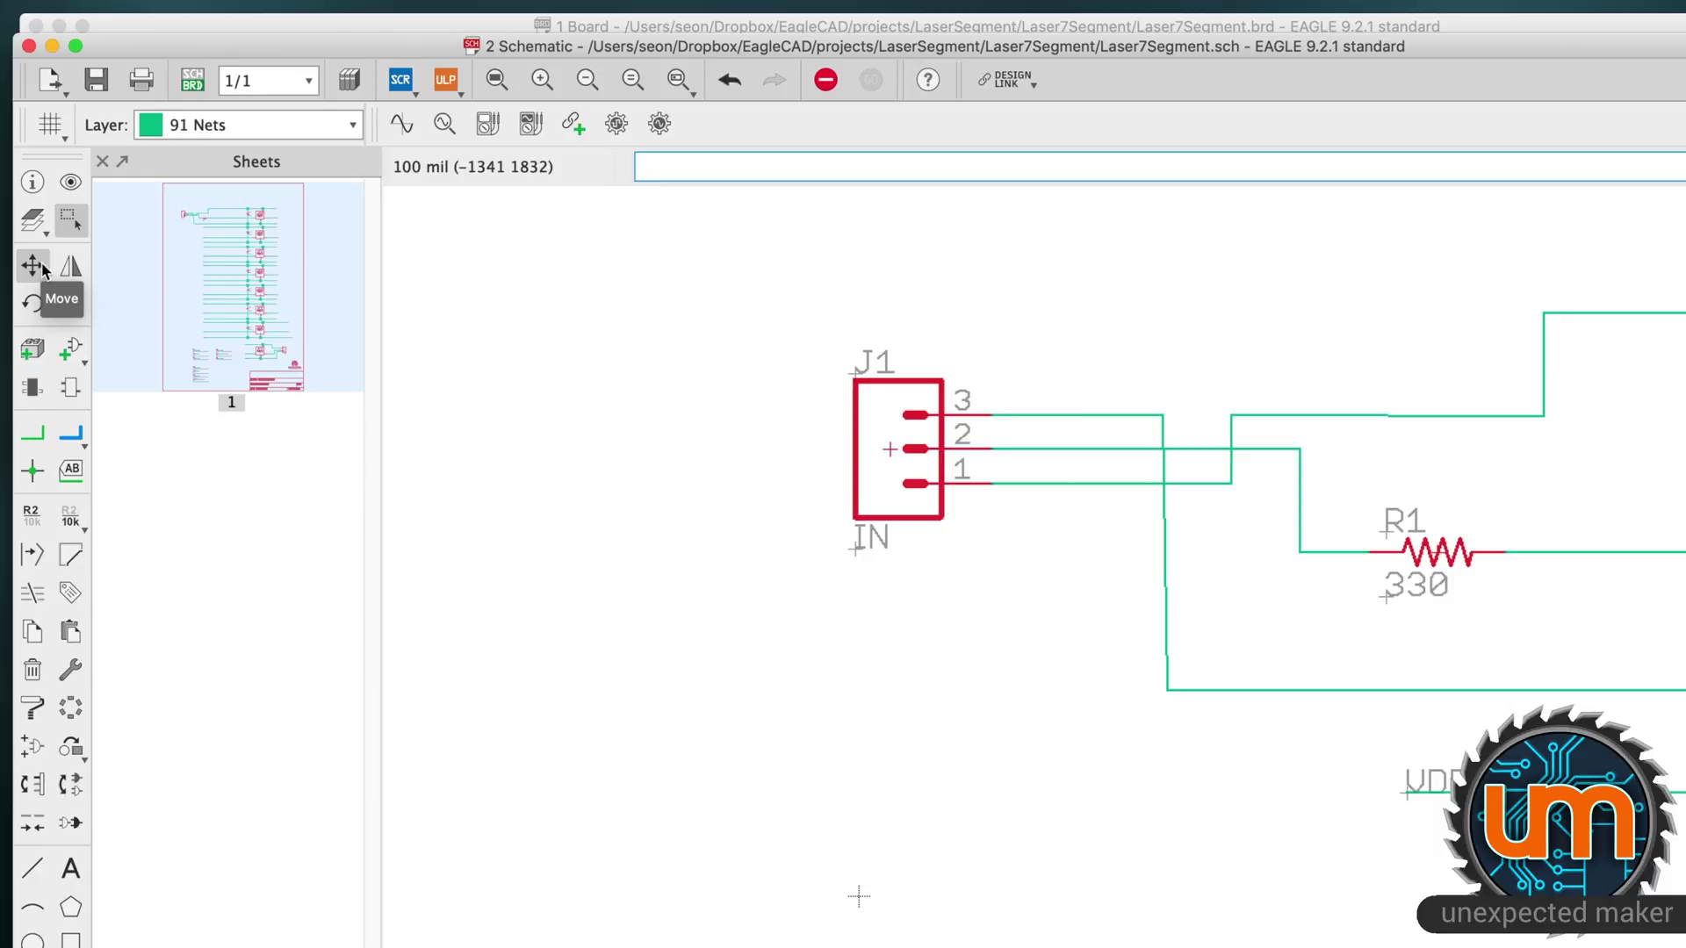
- Move capacitor C1 200 mil away from its WS2812B LED by picking it up directly in Group mode
scroll(1132, 712, "down", 4)
middle_click_drag(1440, 767, 690, 510)
scroll(1406, 612, "up", 4)
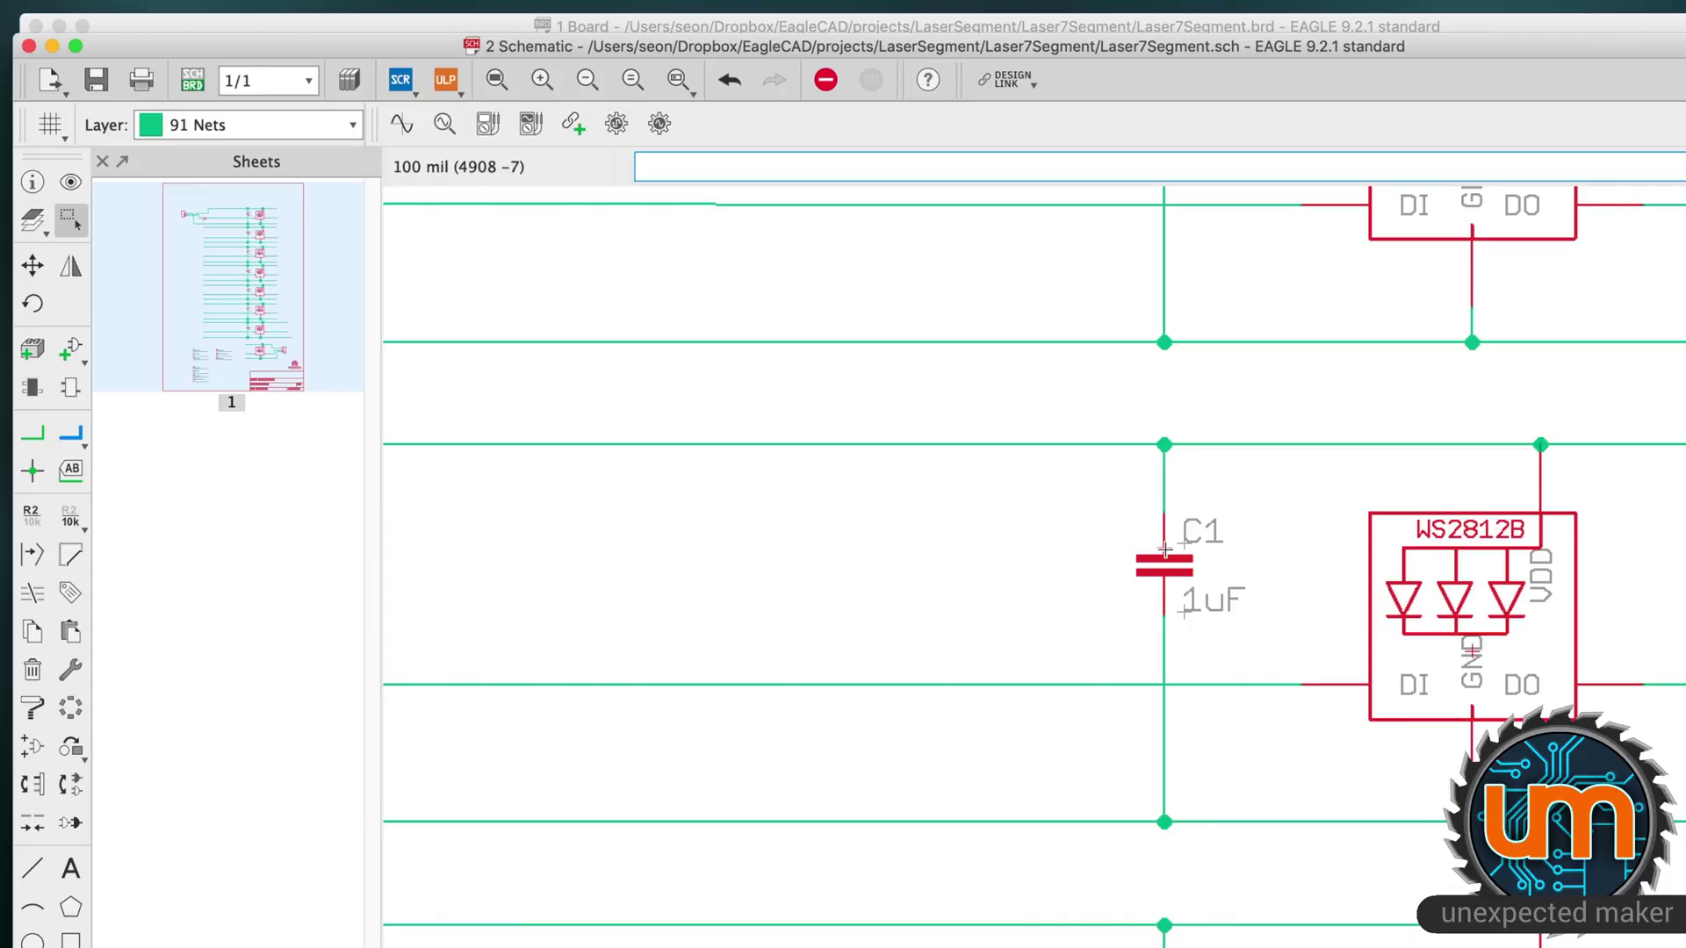
left_click_drag(1165, 549, 1092, 554)
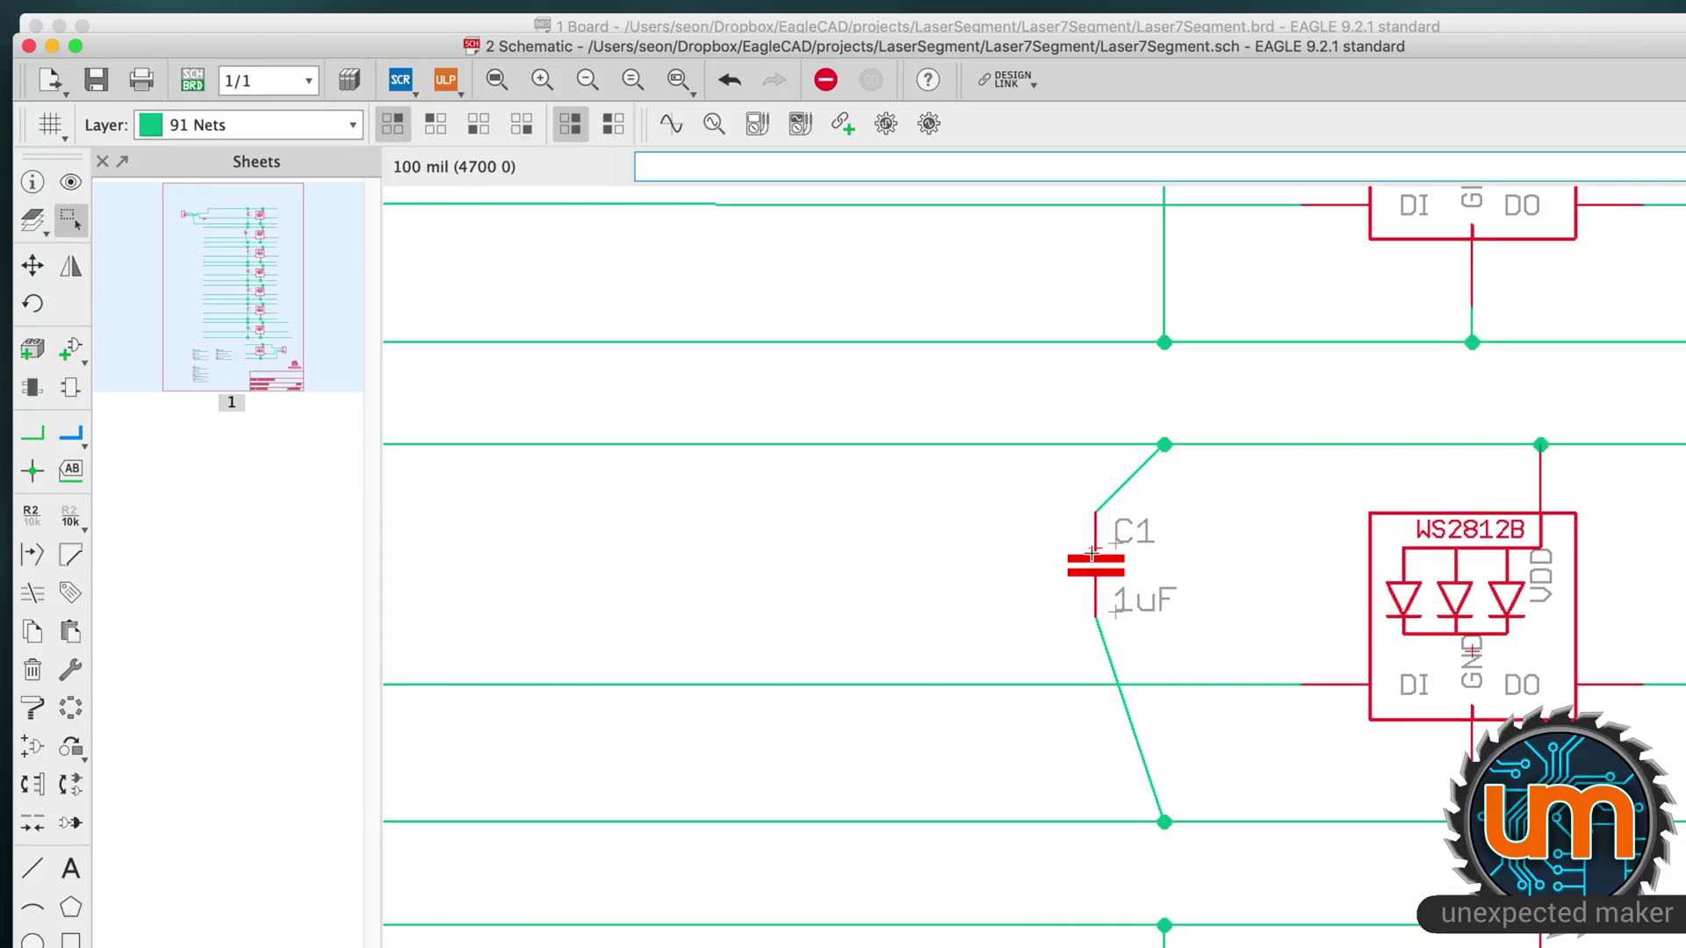
left_click(1092, 553)
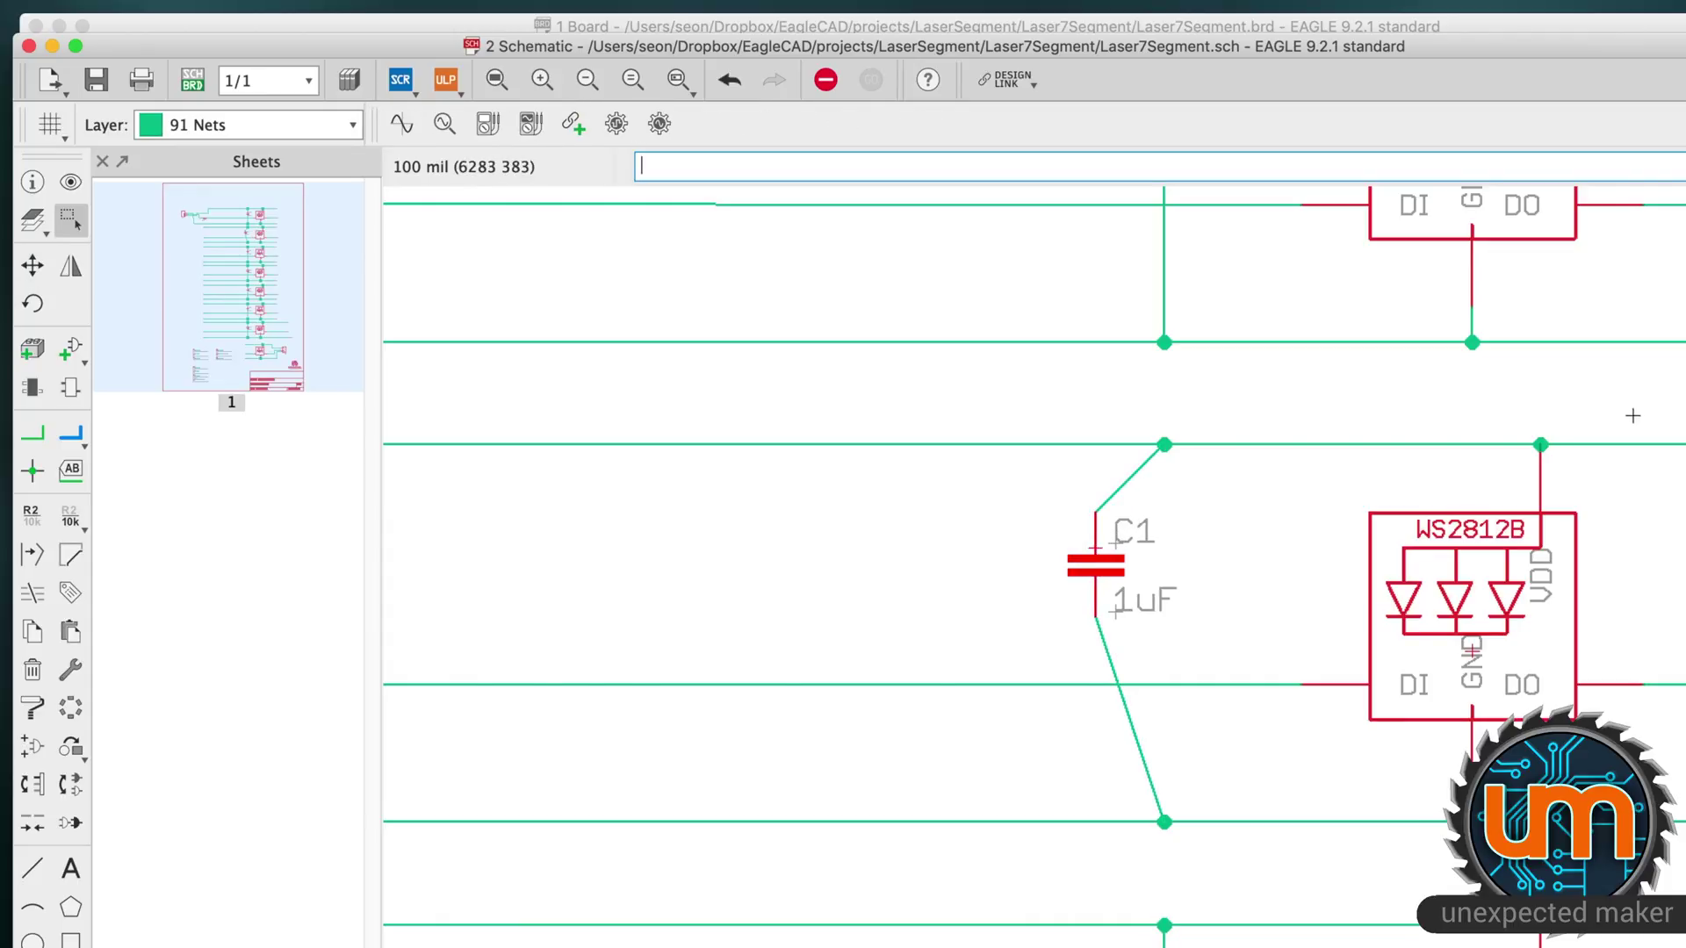
- Move the WS2812B beside C1 up 200 mil and shift its GND net junction 200 mil toward C1
left_click(1475, 652)
left_click(1475, 583)
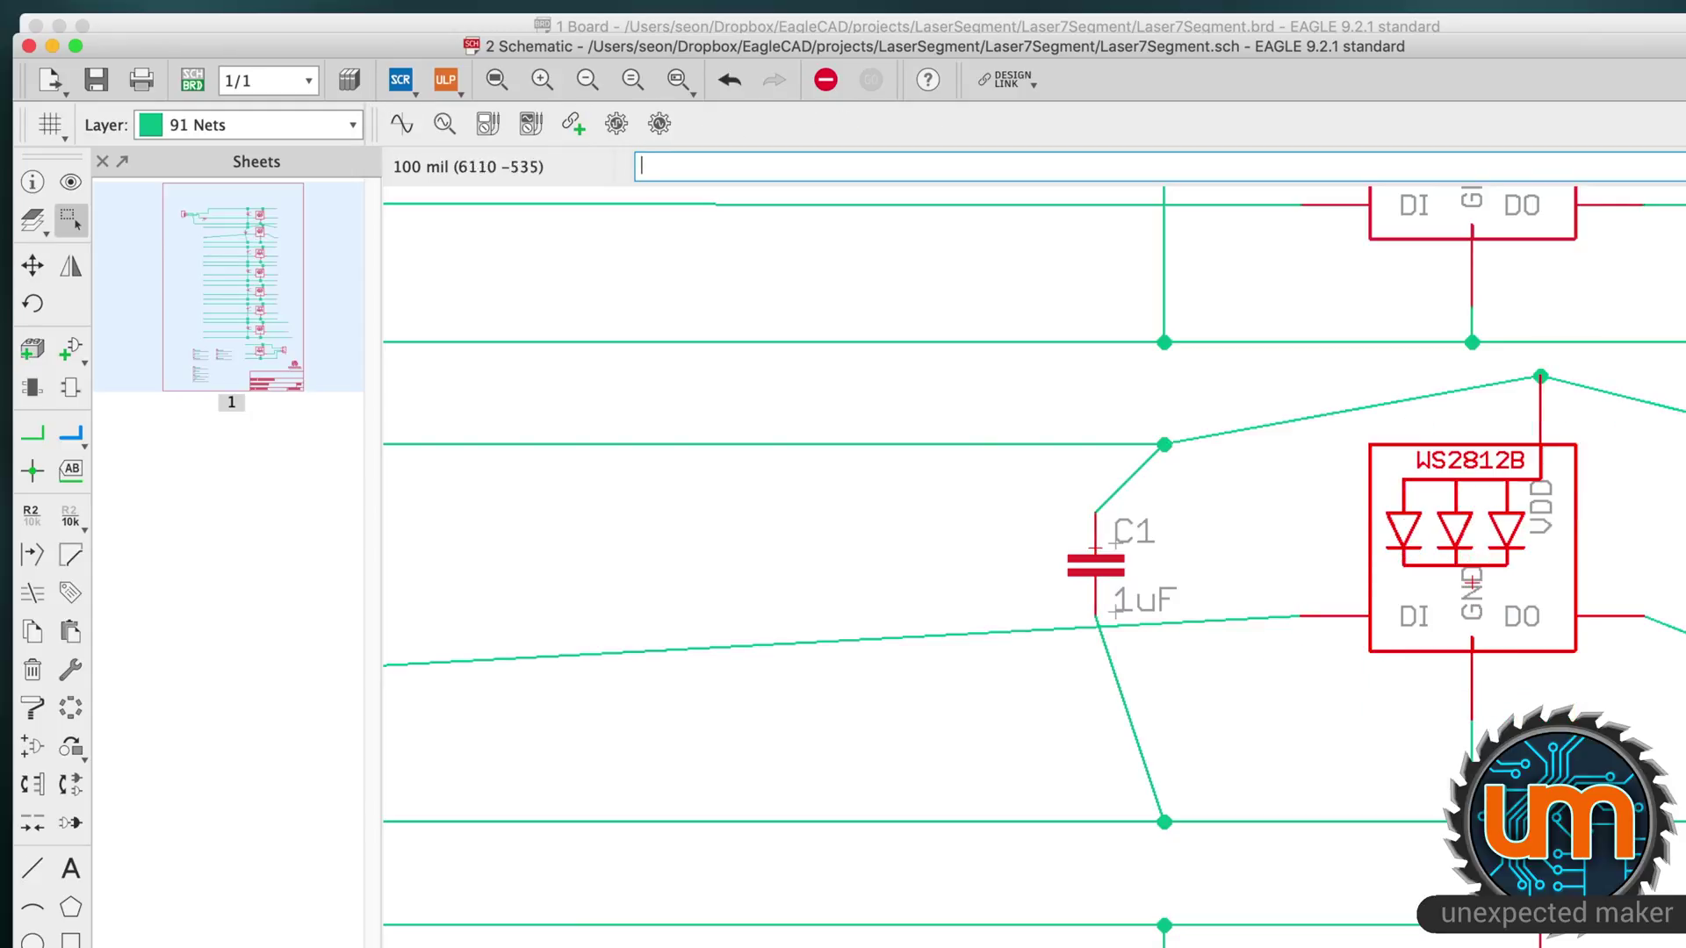
left_click_drag(1466, 826, 1403, 830)
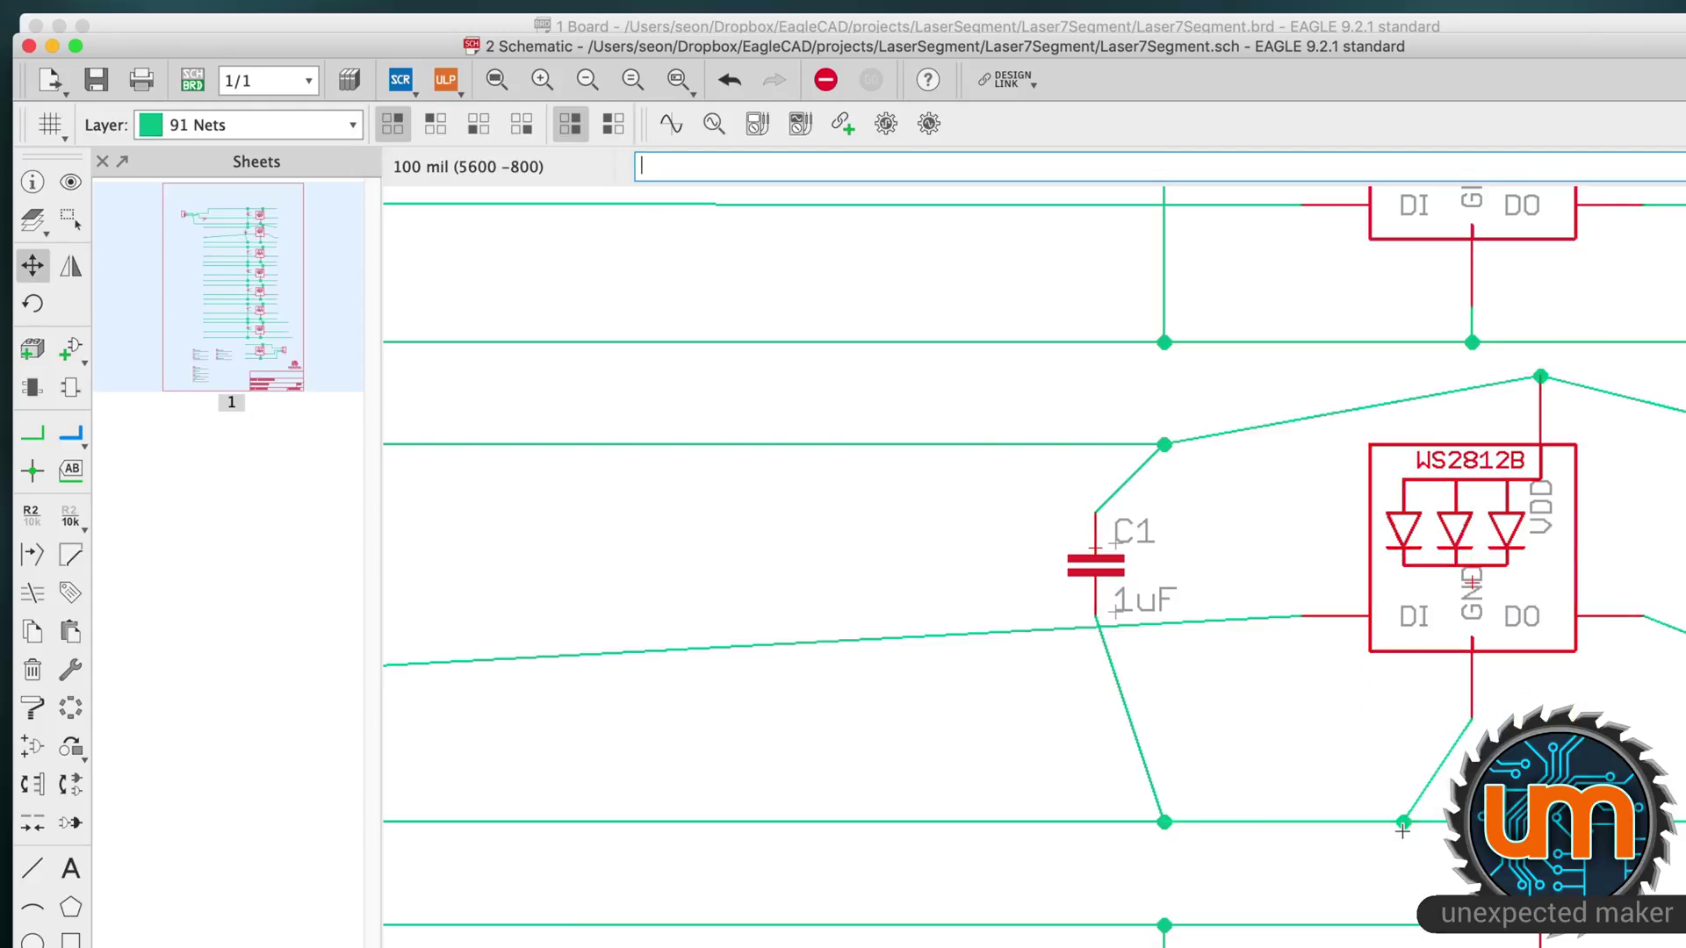
key("Escape")
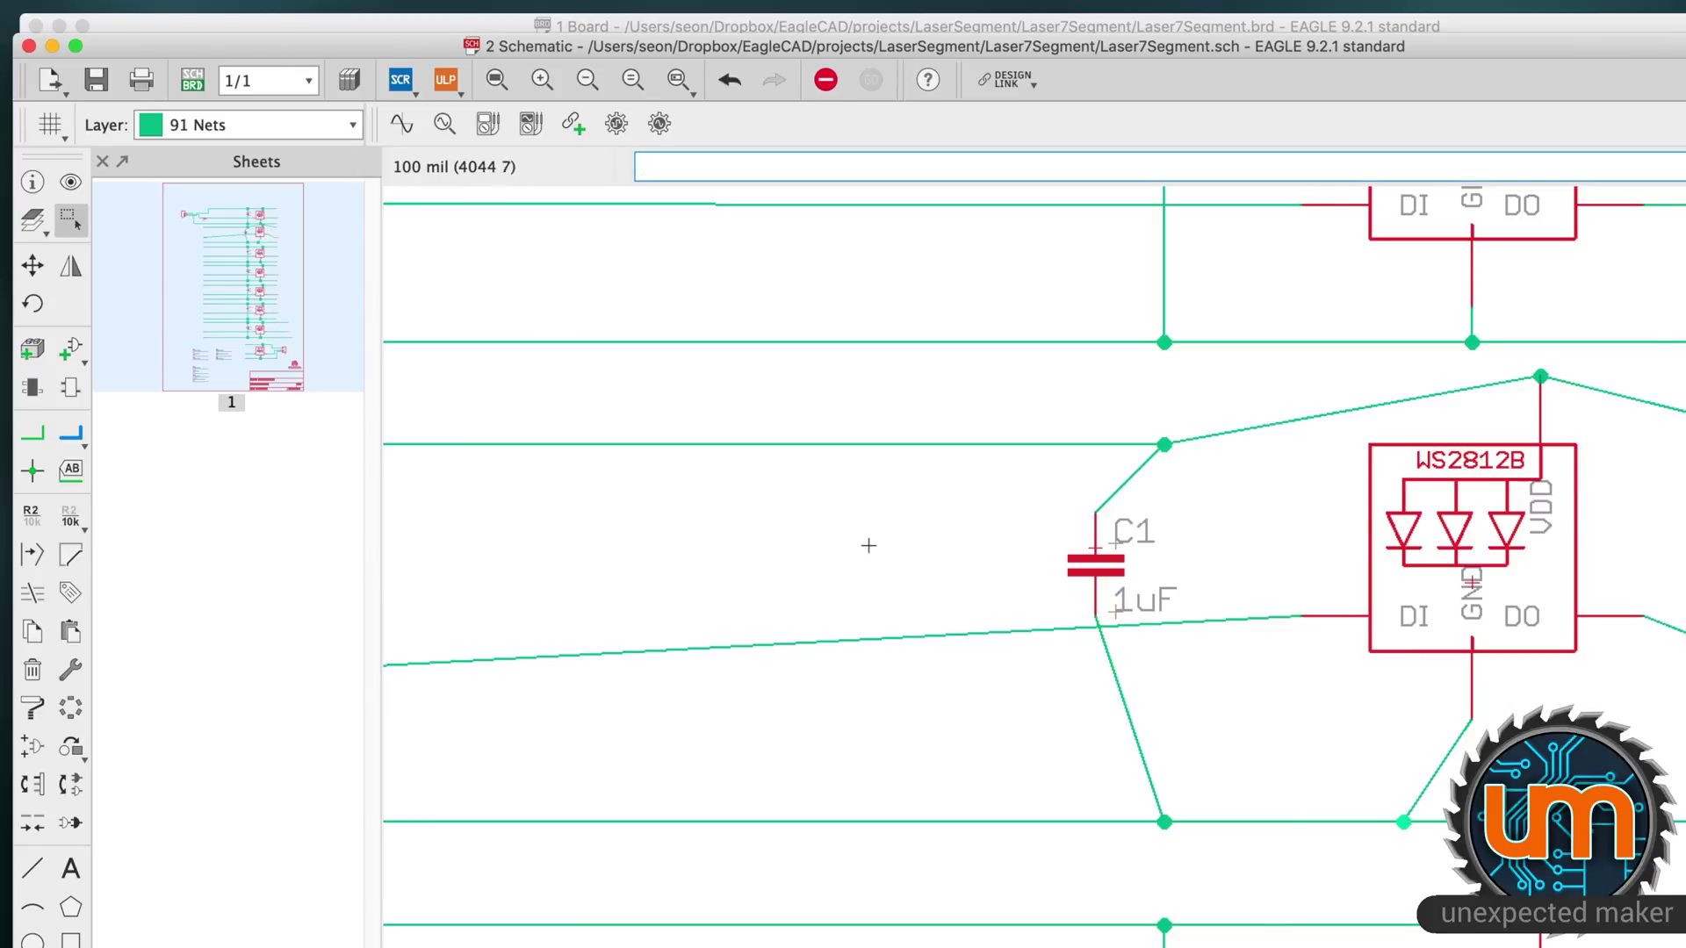
- Undo the moves of the GND junction, the WS2812B and capacitor C1
scroll(878, 544, "down", 3)
key("super+z")
key("super+z")
key("super+z")
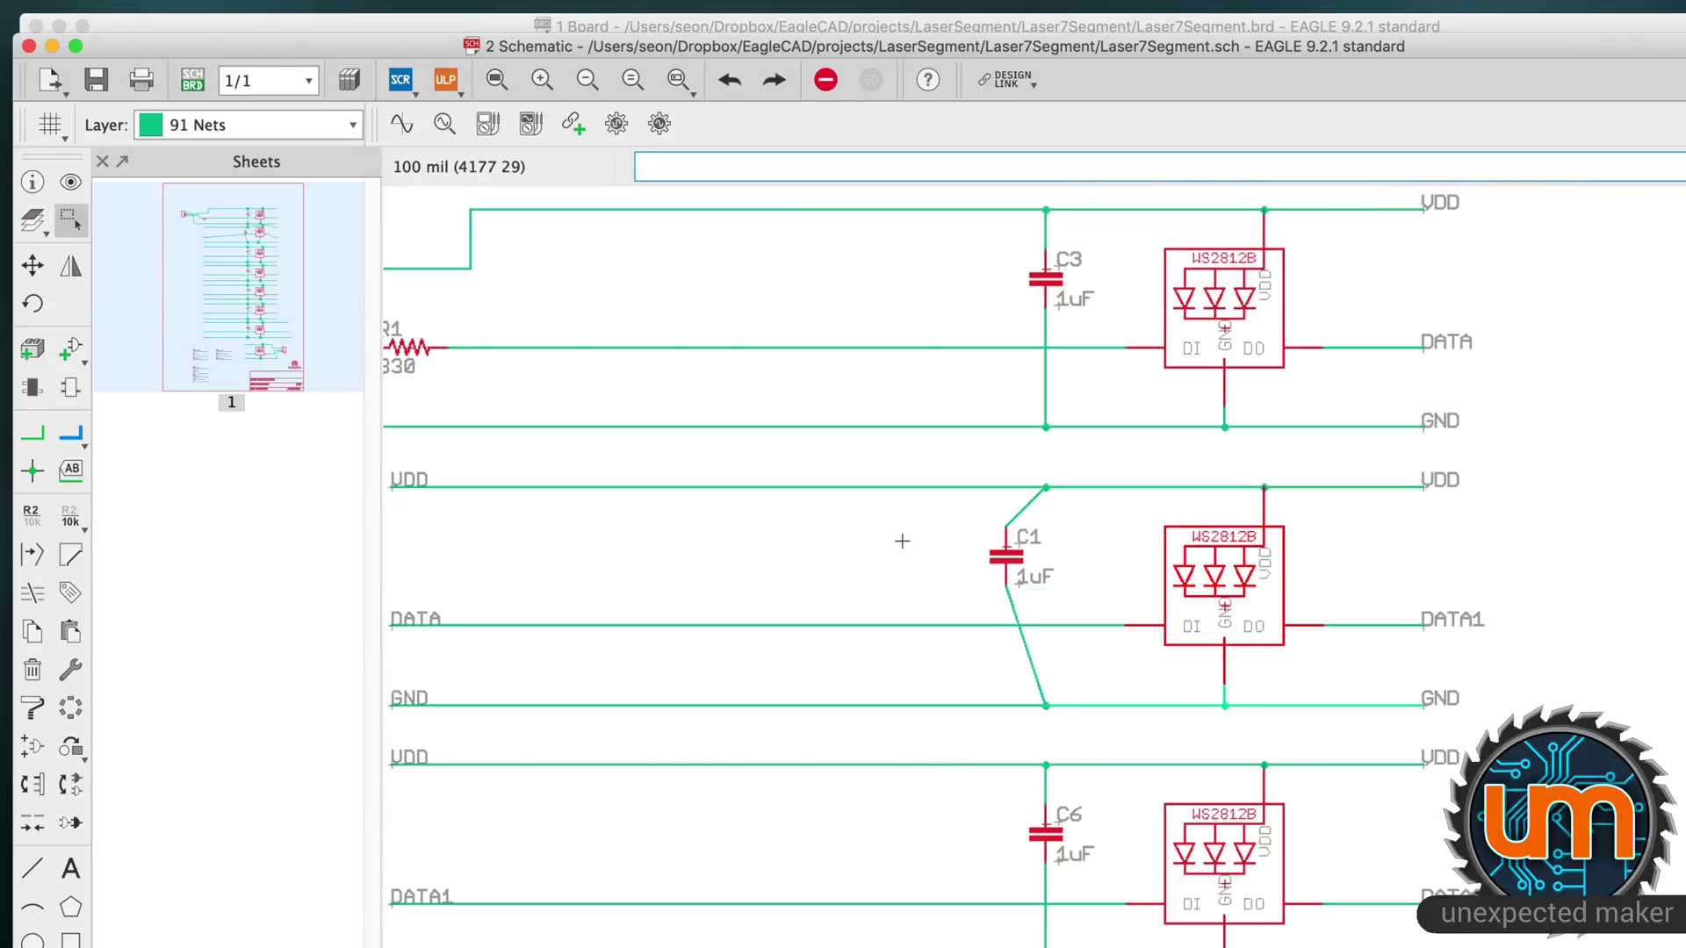
scroll(1194, 552, "down", 1)
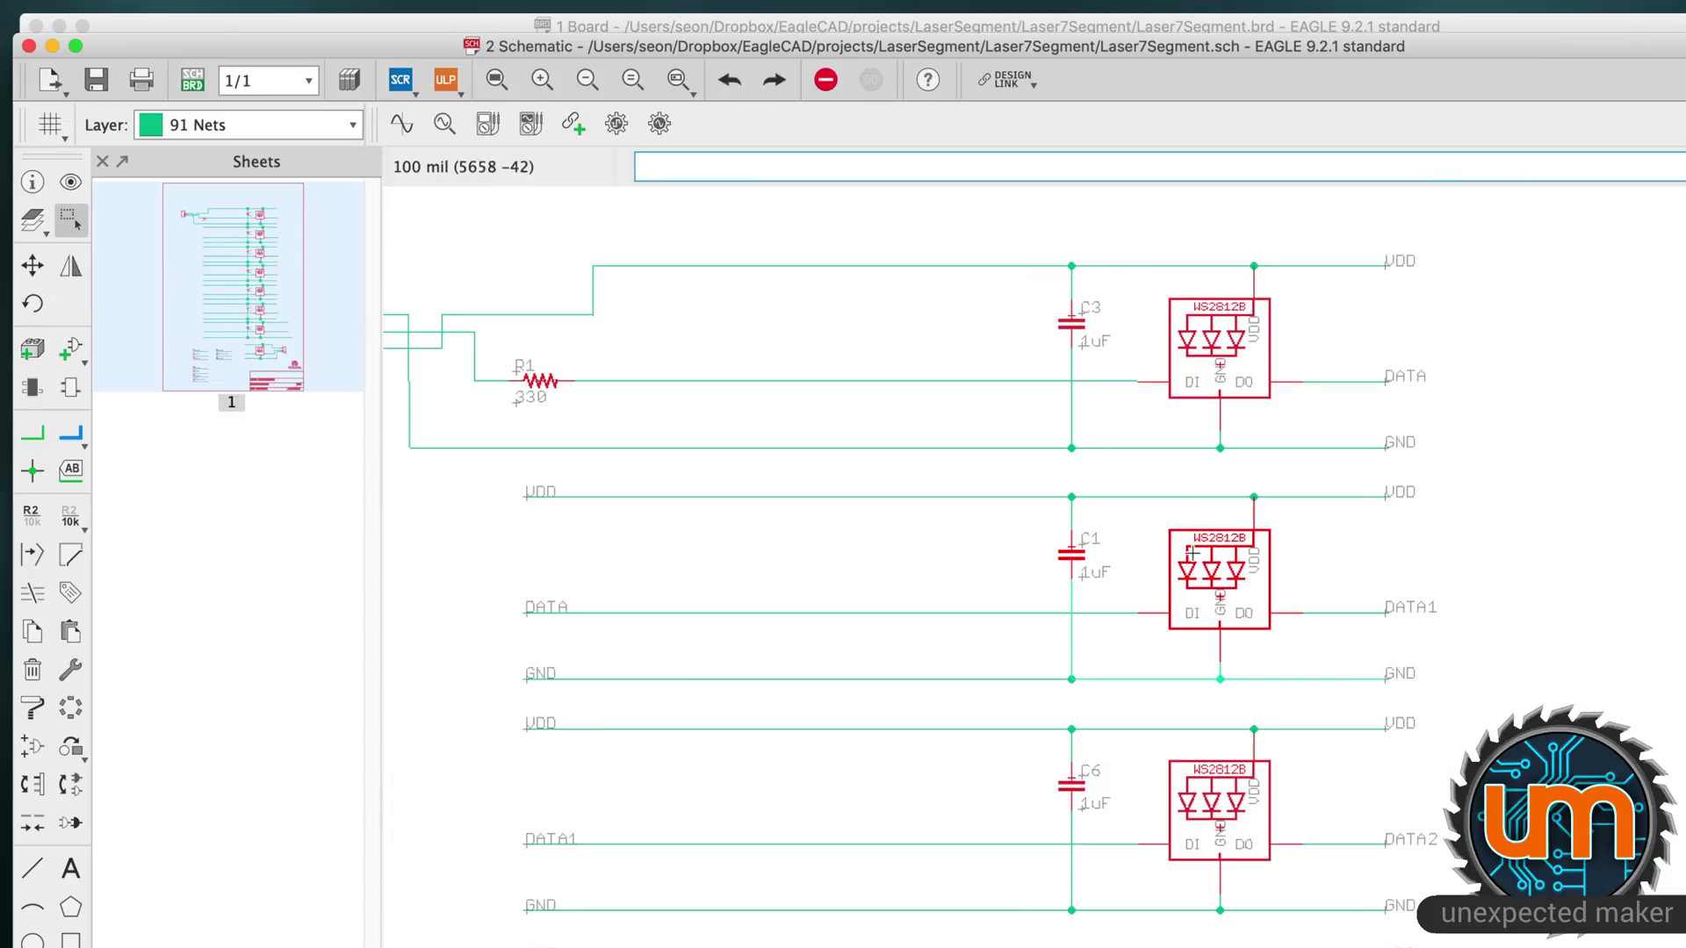
- Switch to the Laser7Segment board layout and bring LED L7 into close view
left_click(1635, 27)
scroll(1018, 676, "up", 5)
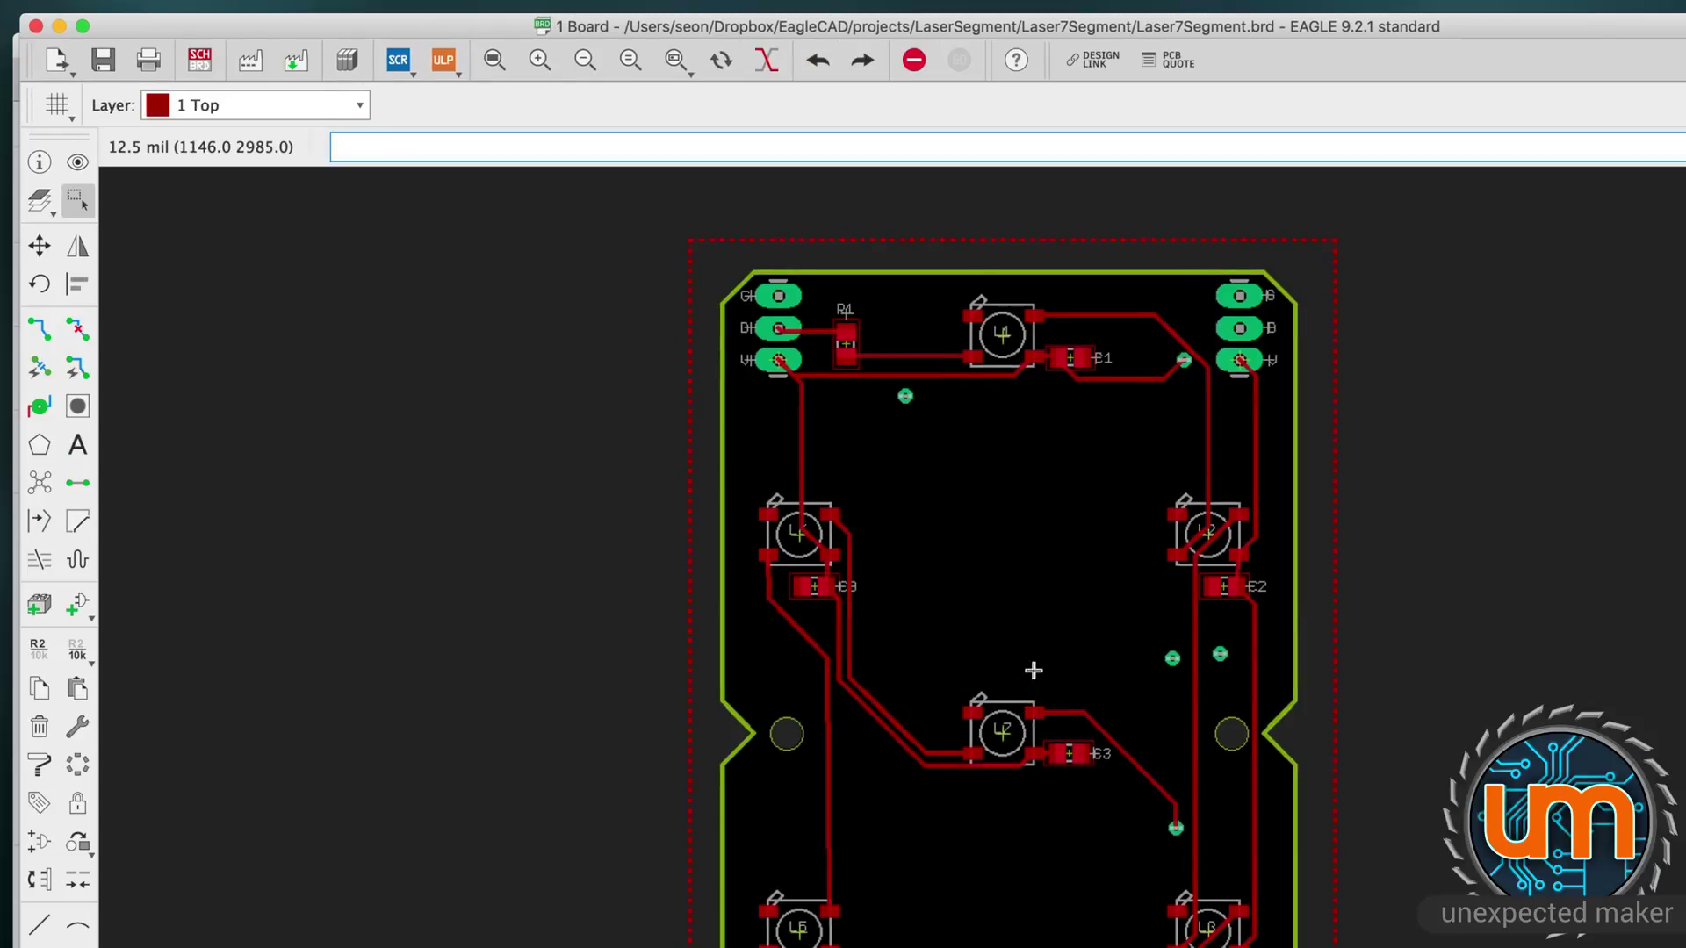
scroll(1060, 672, "up", 1)
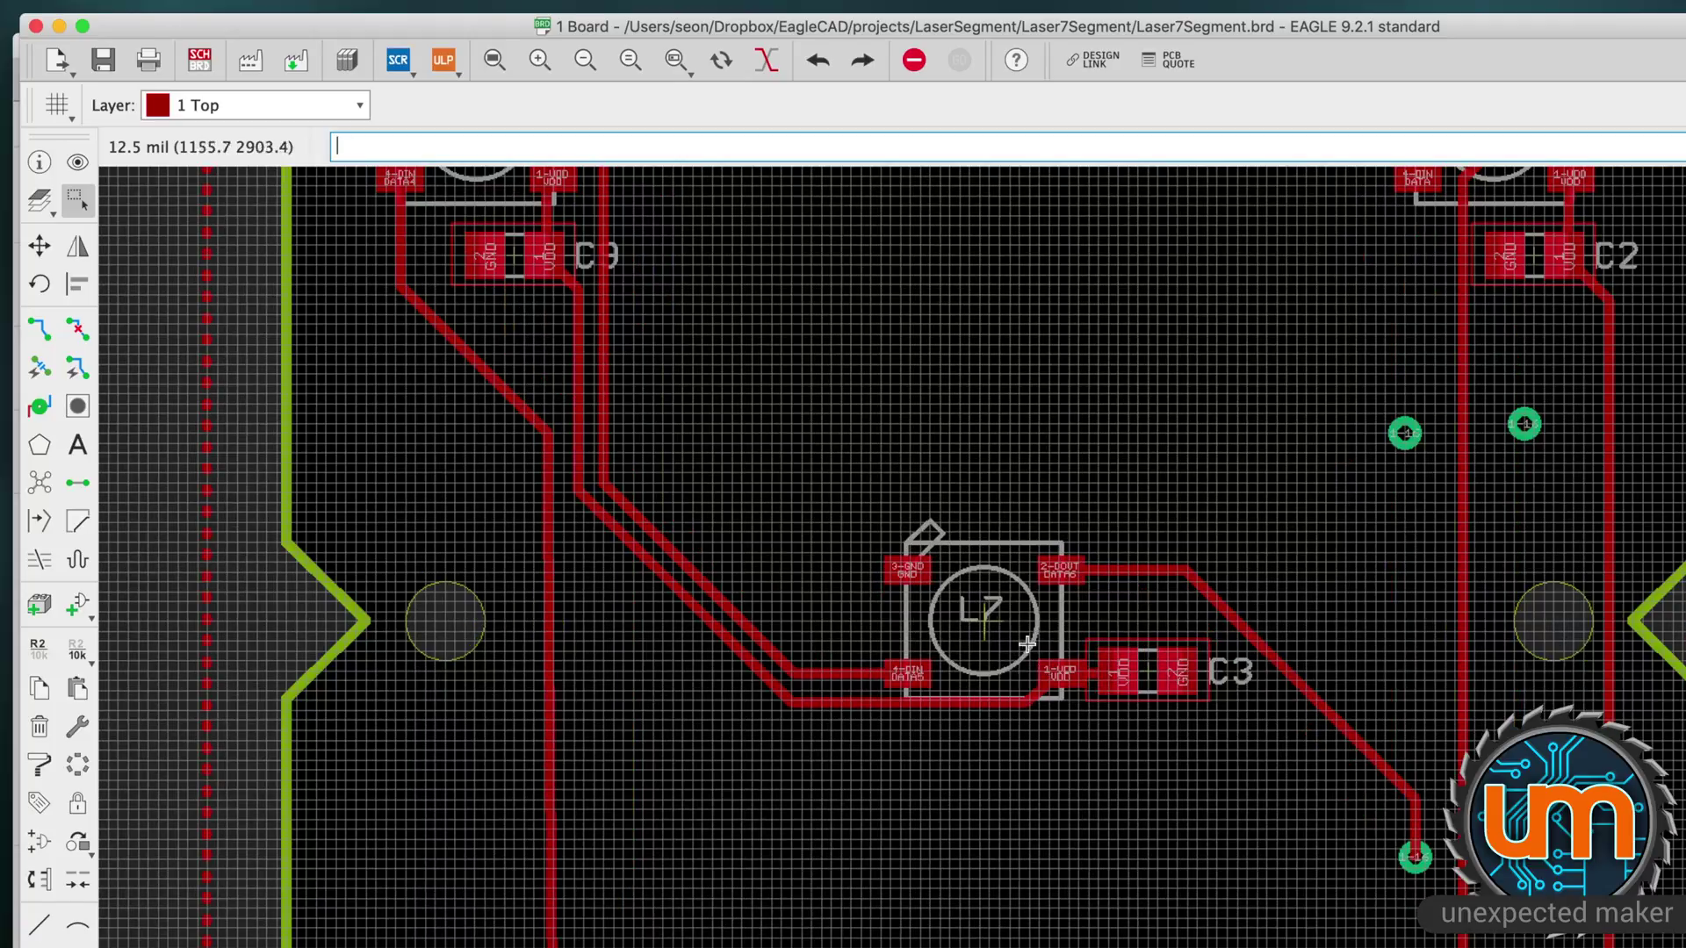
- Move the name label of L7 on the board, put it down inside the part's circle, and undo the move
key("F7")
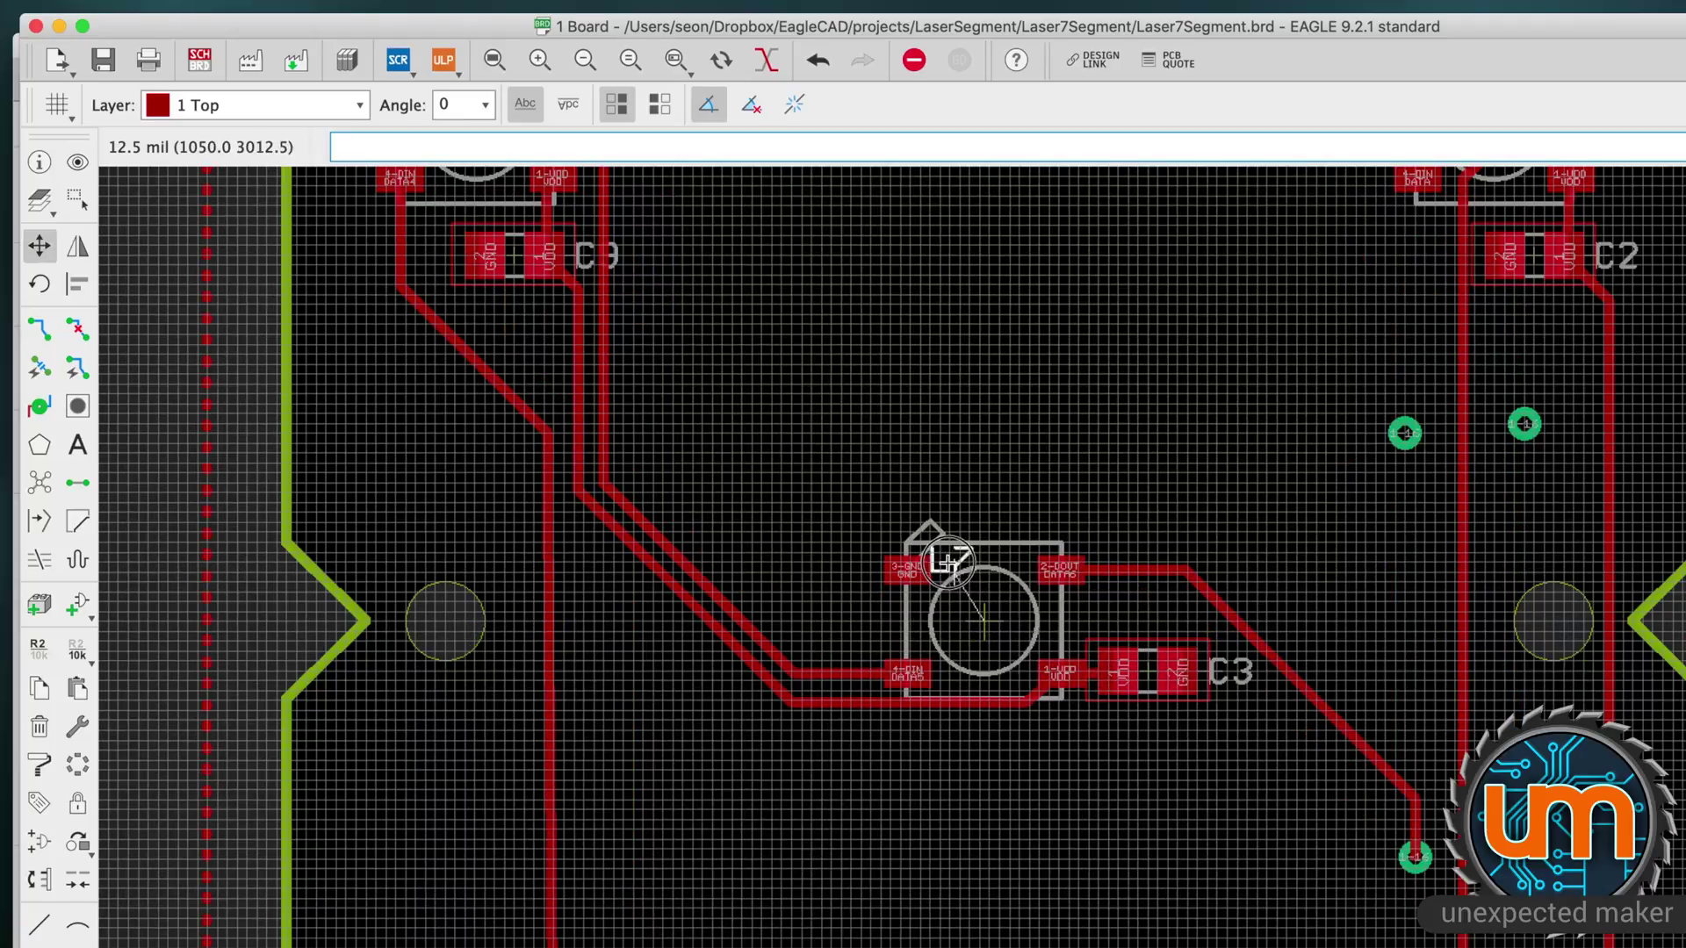
left_click(989, 615)
key("Escape")
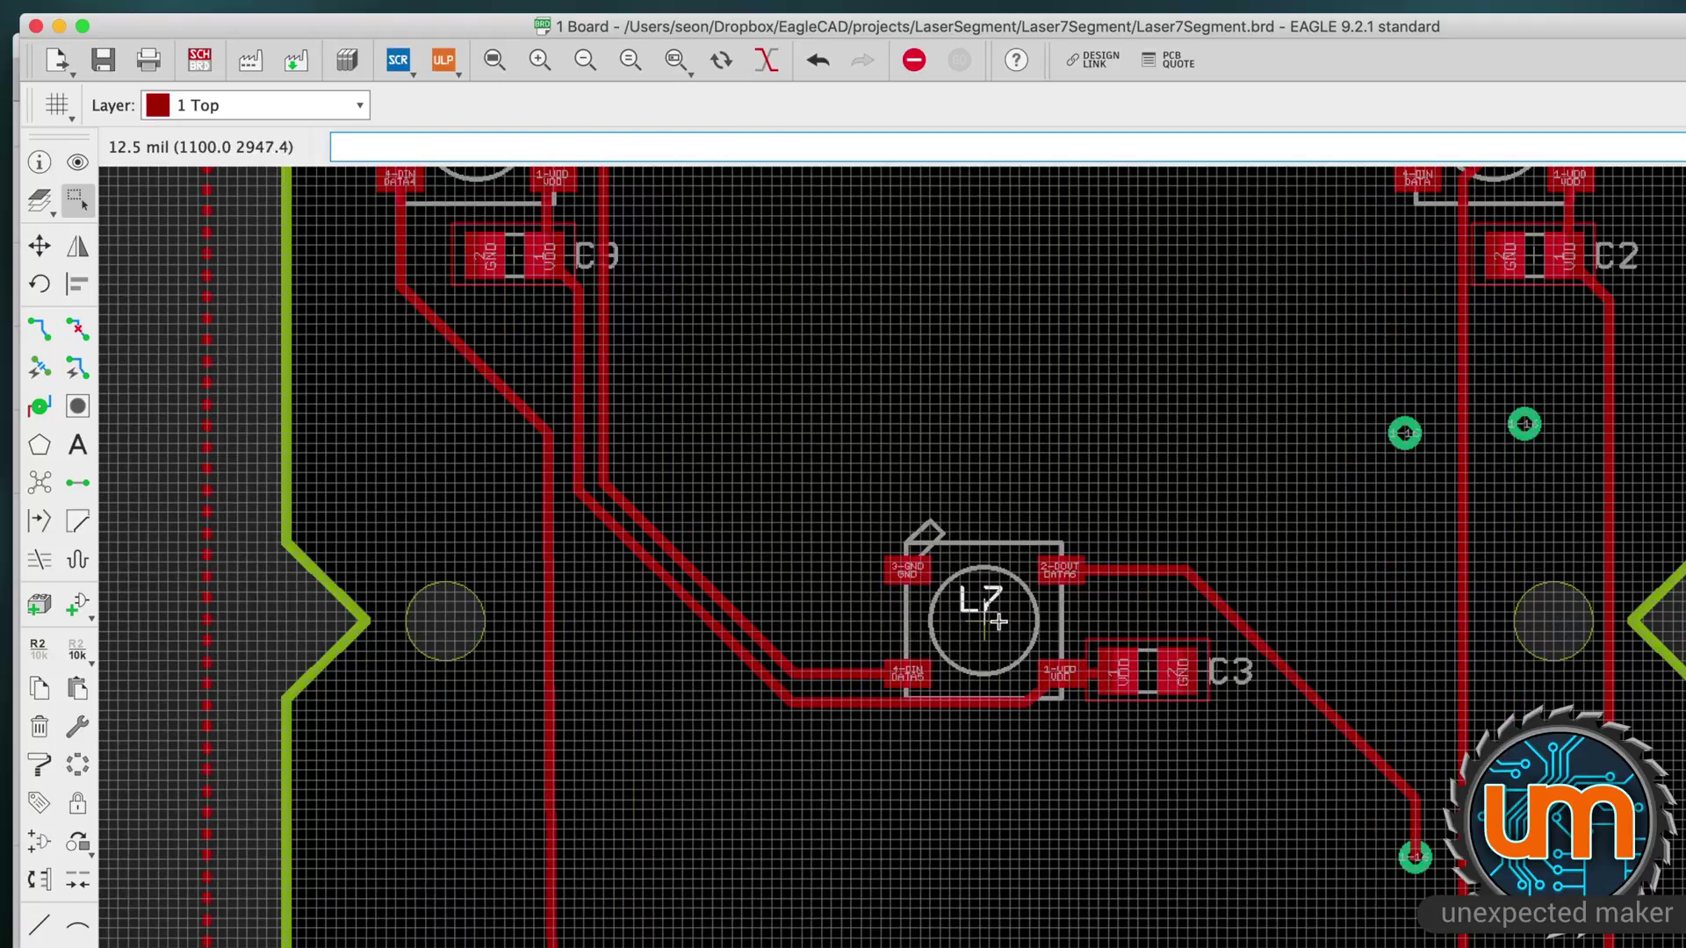
key("super+z")
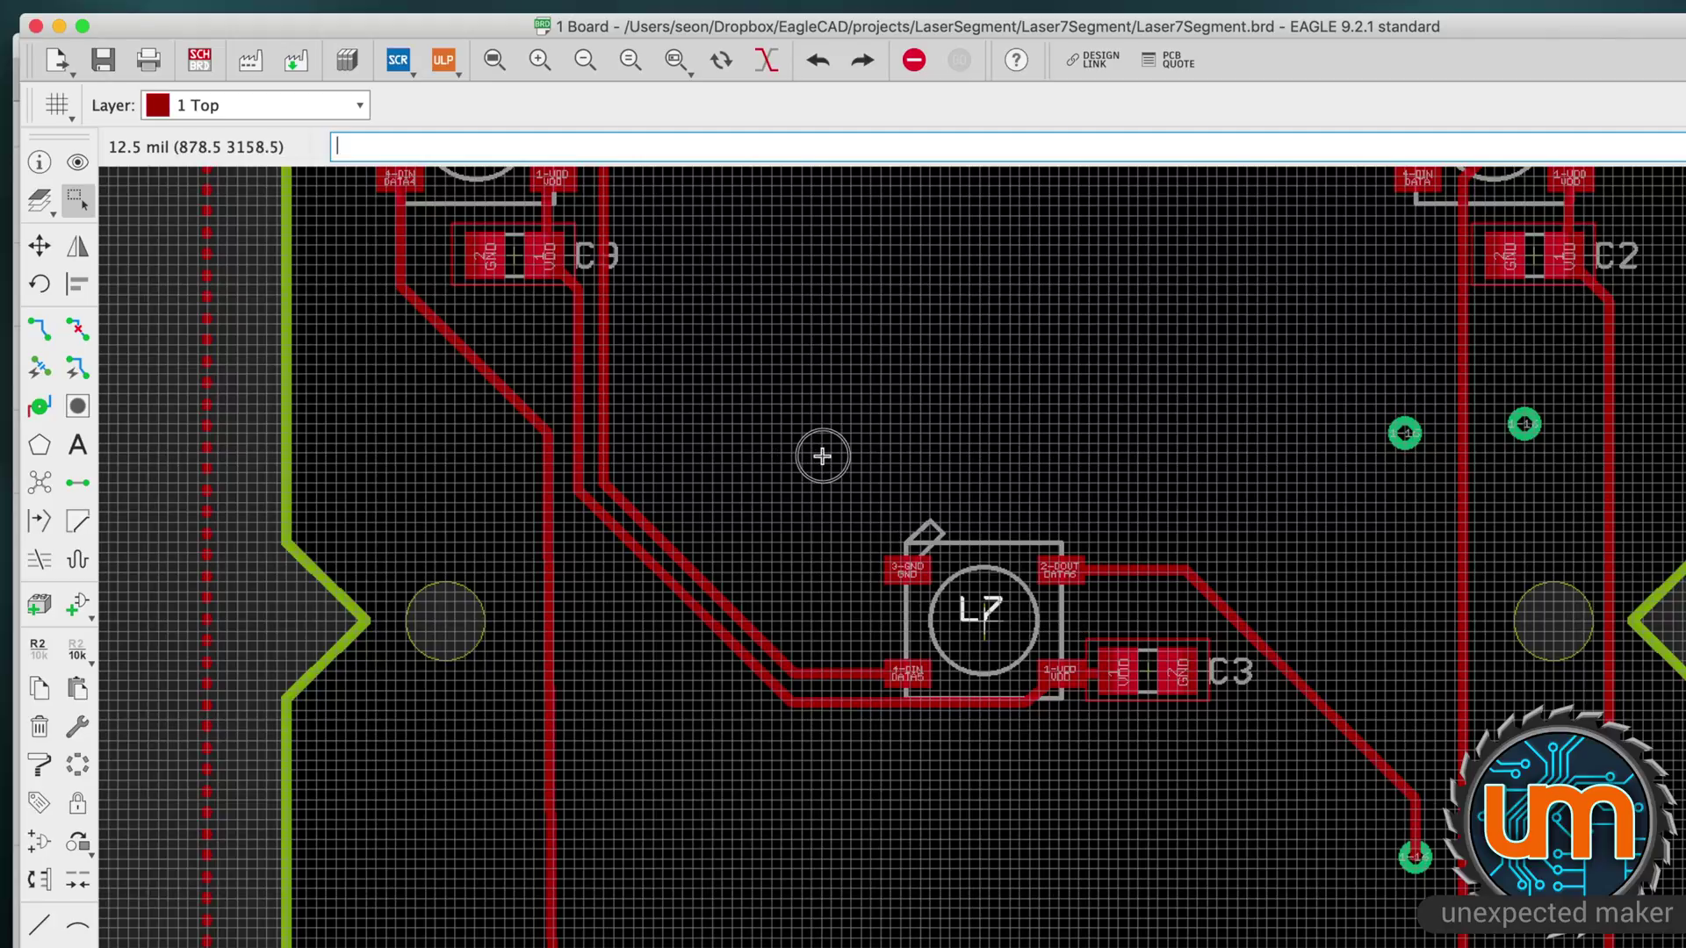
- Group L7, C3 and their traces, try moving the group and rotating it through a full turn, and cancel the move
left_click_drag(820, 455, 1297, 789)
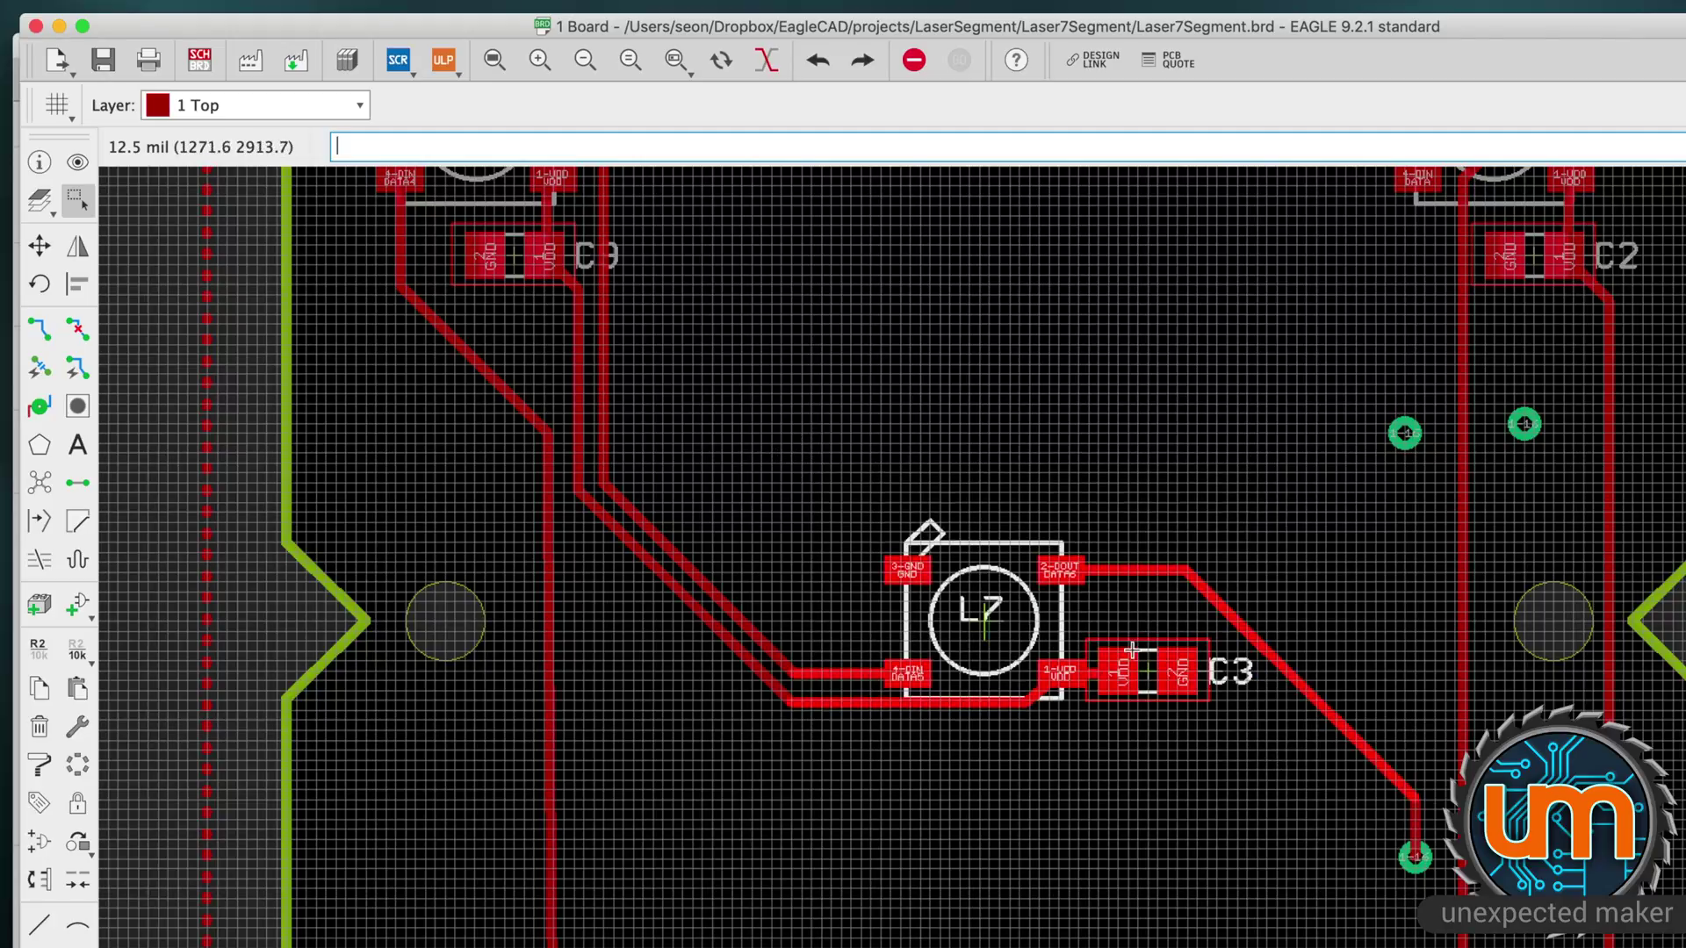
left_click_drag(1148, 675, 1135, 507)
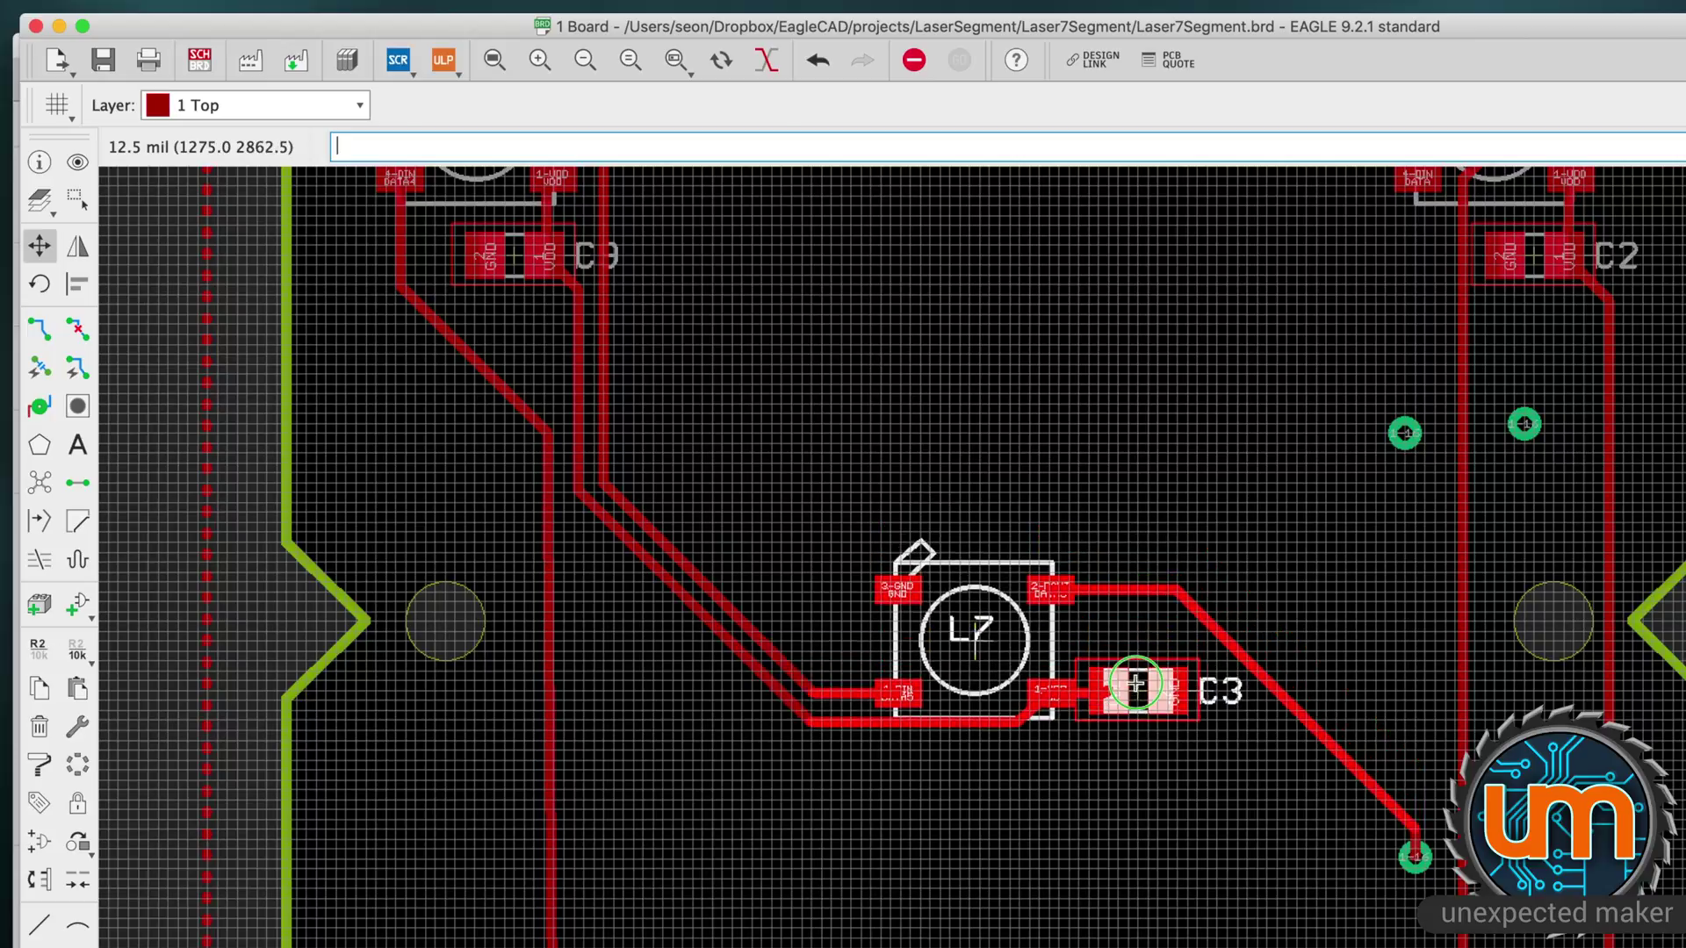
right_click(1135, 683)
right_click(1135, 683)
right_click(1136, 686)
right_click(1135, 687)
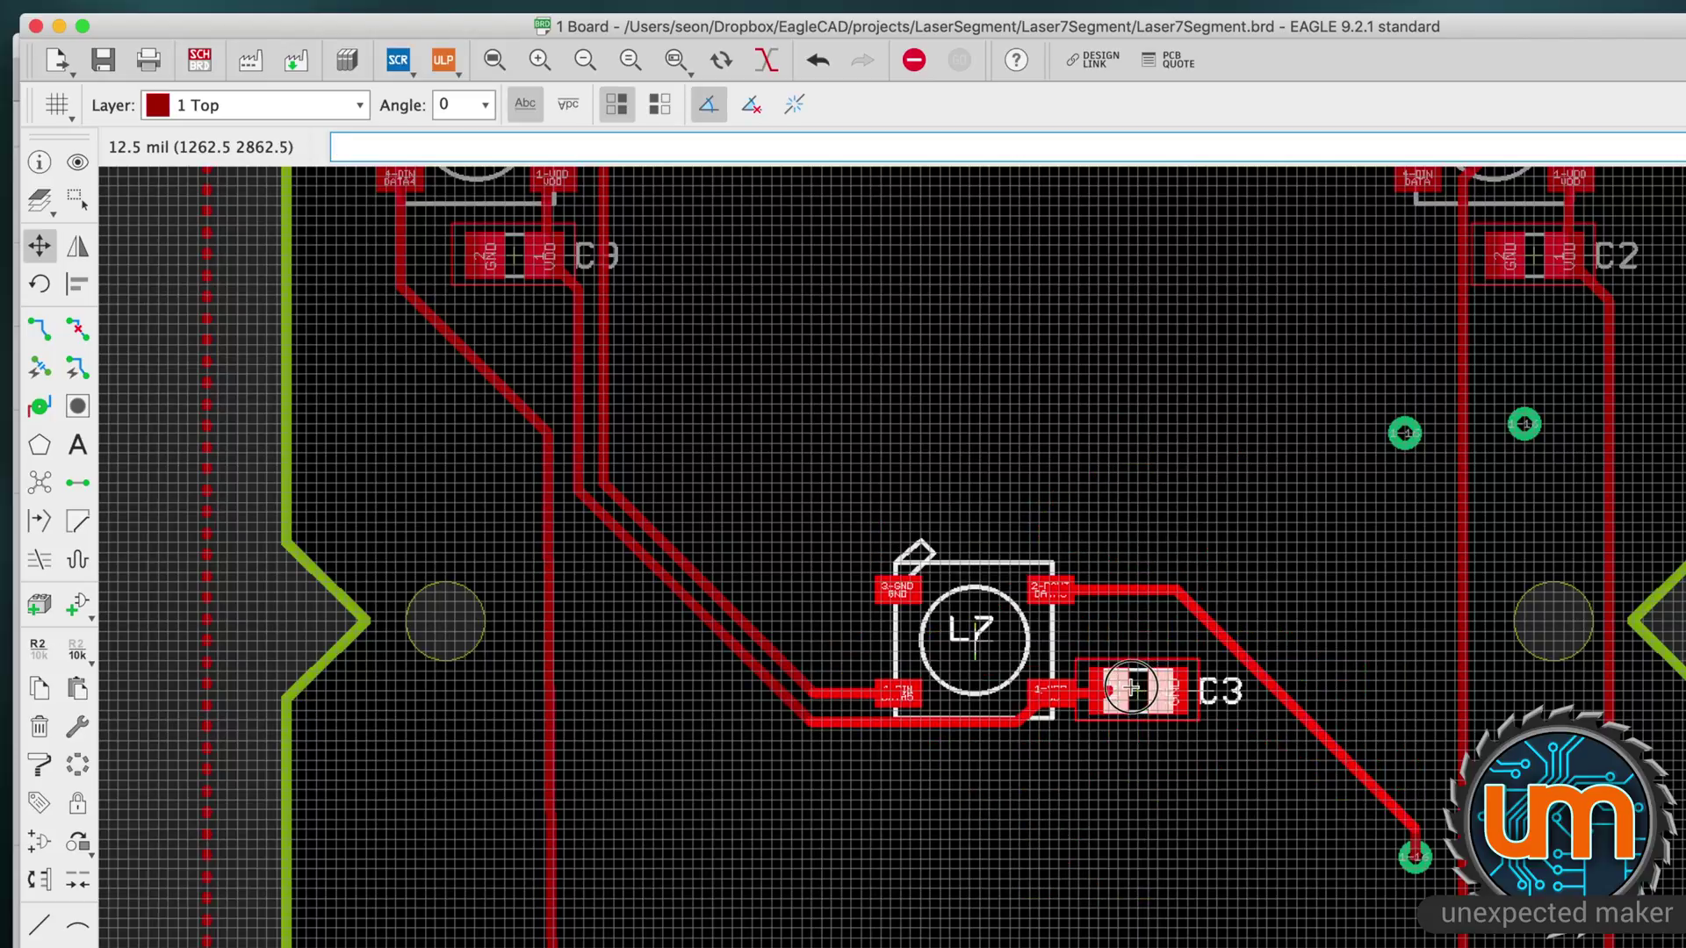
key("Escape")
scroll(1045, 654, "down", 4)
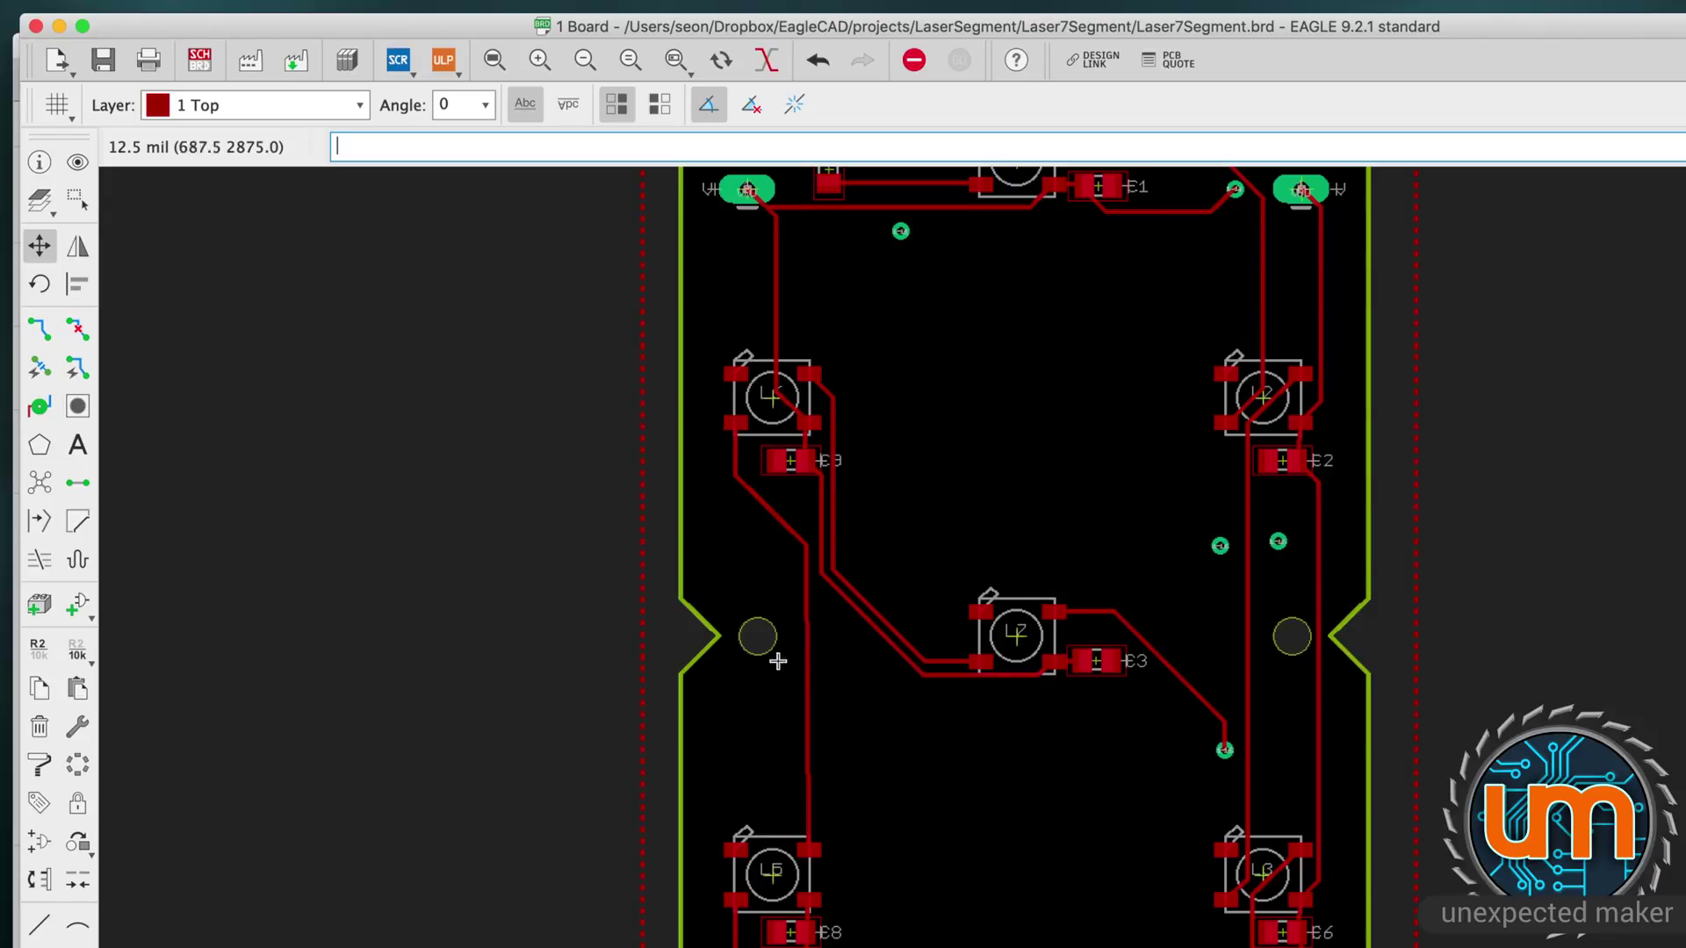
- Release the group of L7, C3 and their traces on the board and bring LED L7 into close view
left_click(78, 200)
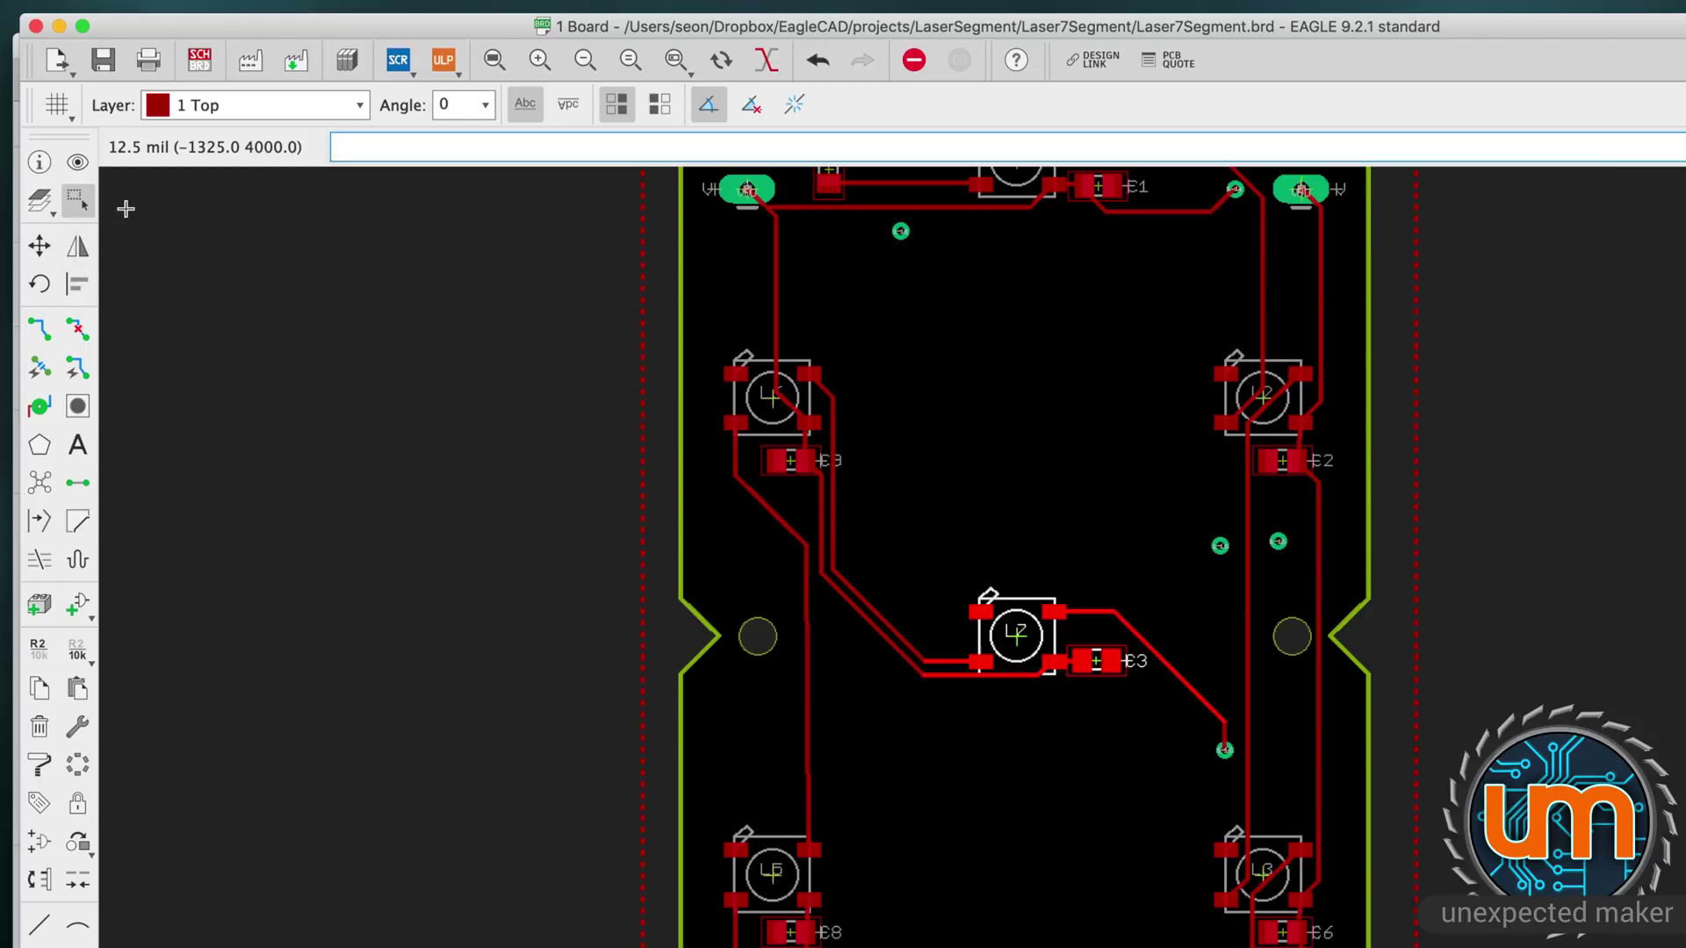
left_click(995, 452)
scroll(767, 416, "up", 5)
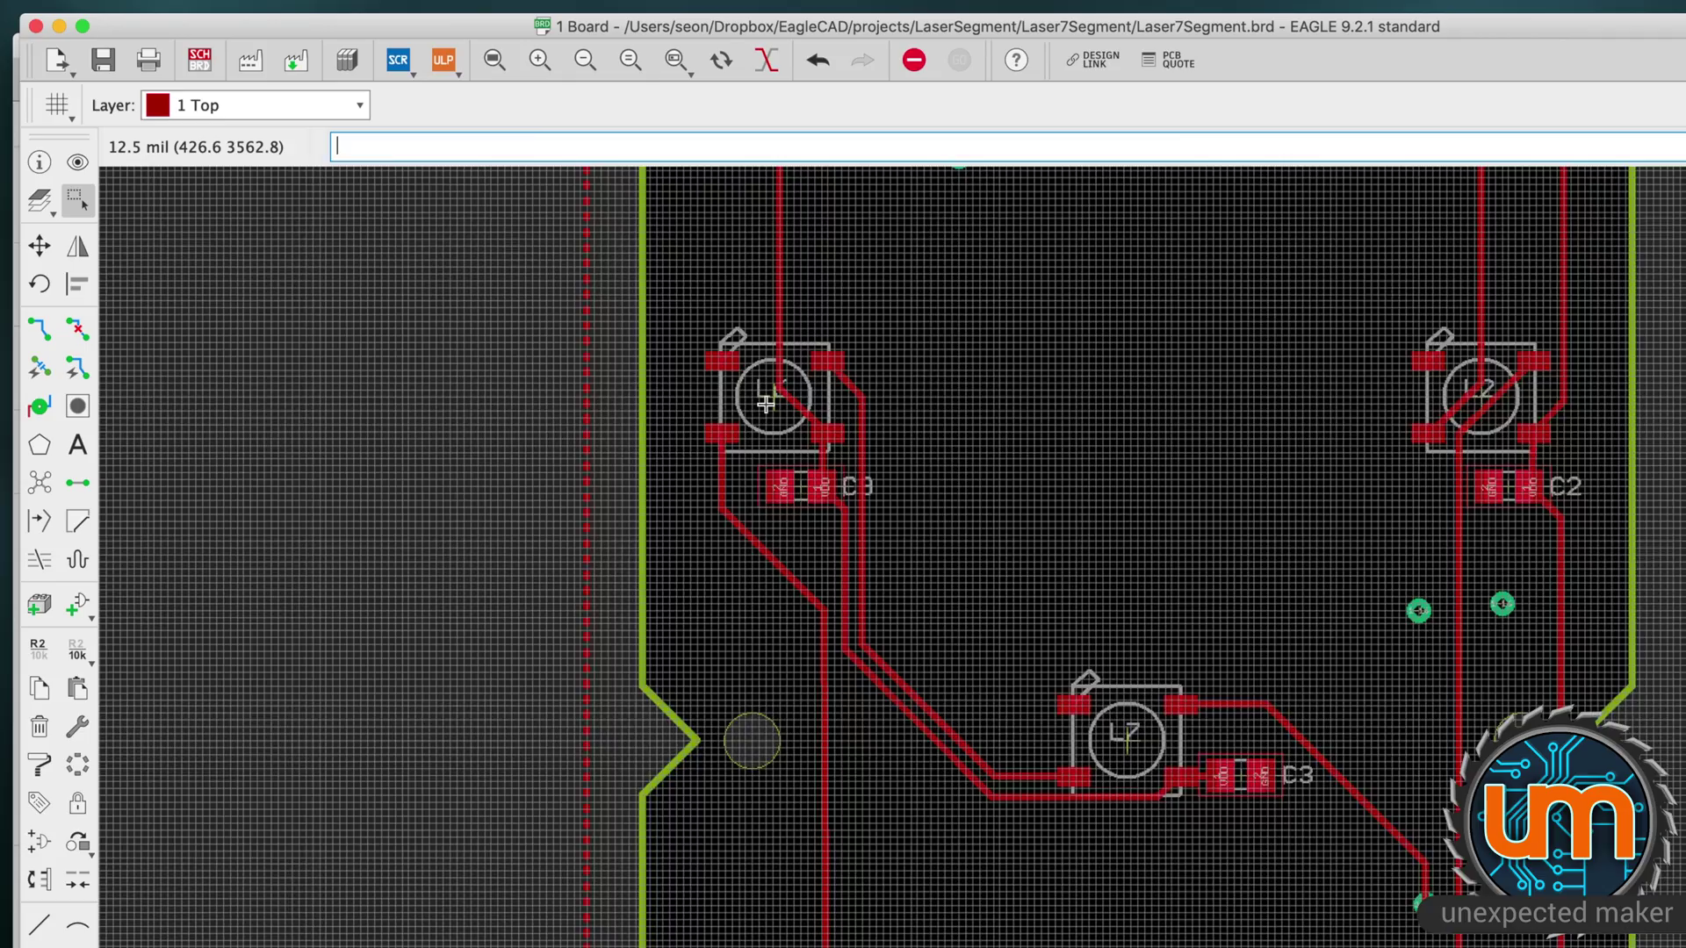
mouse_move(781, 395)
left_mouse_down()
mouse_move(933, 396)
mouse_move(779, 393)
left_mouse_up()
scroll(1296, 420, "down", 1)
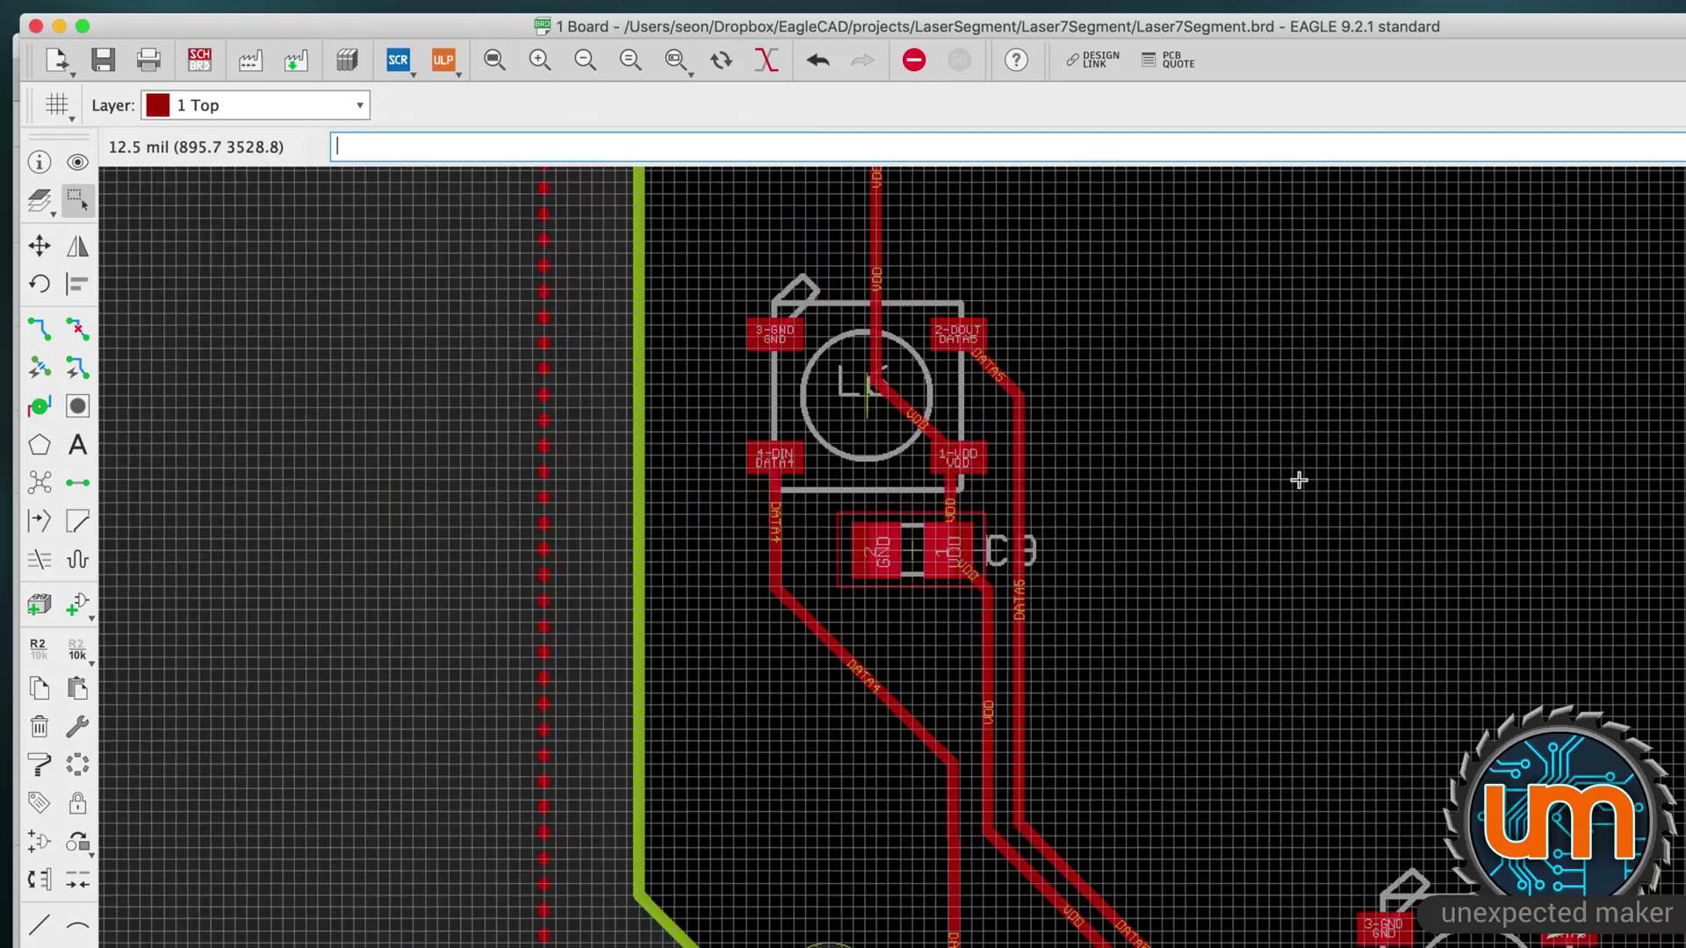
middle_click_drag(1384, 605, 1148, 482)
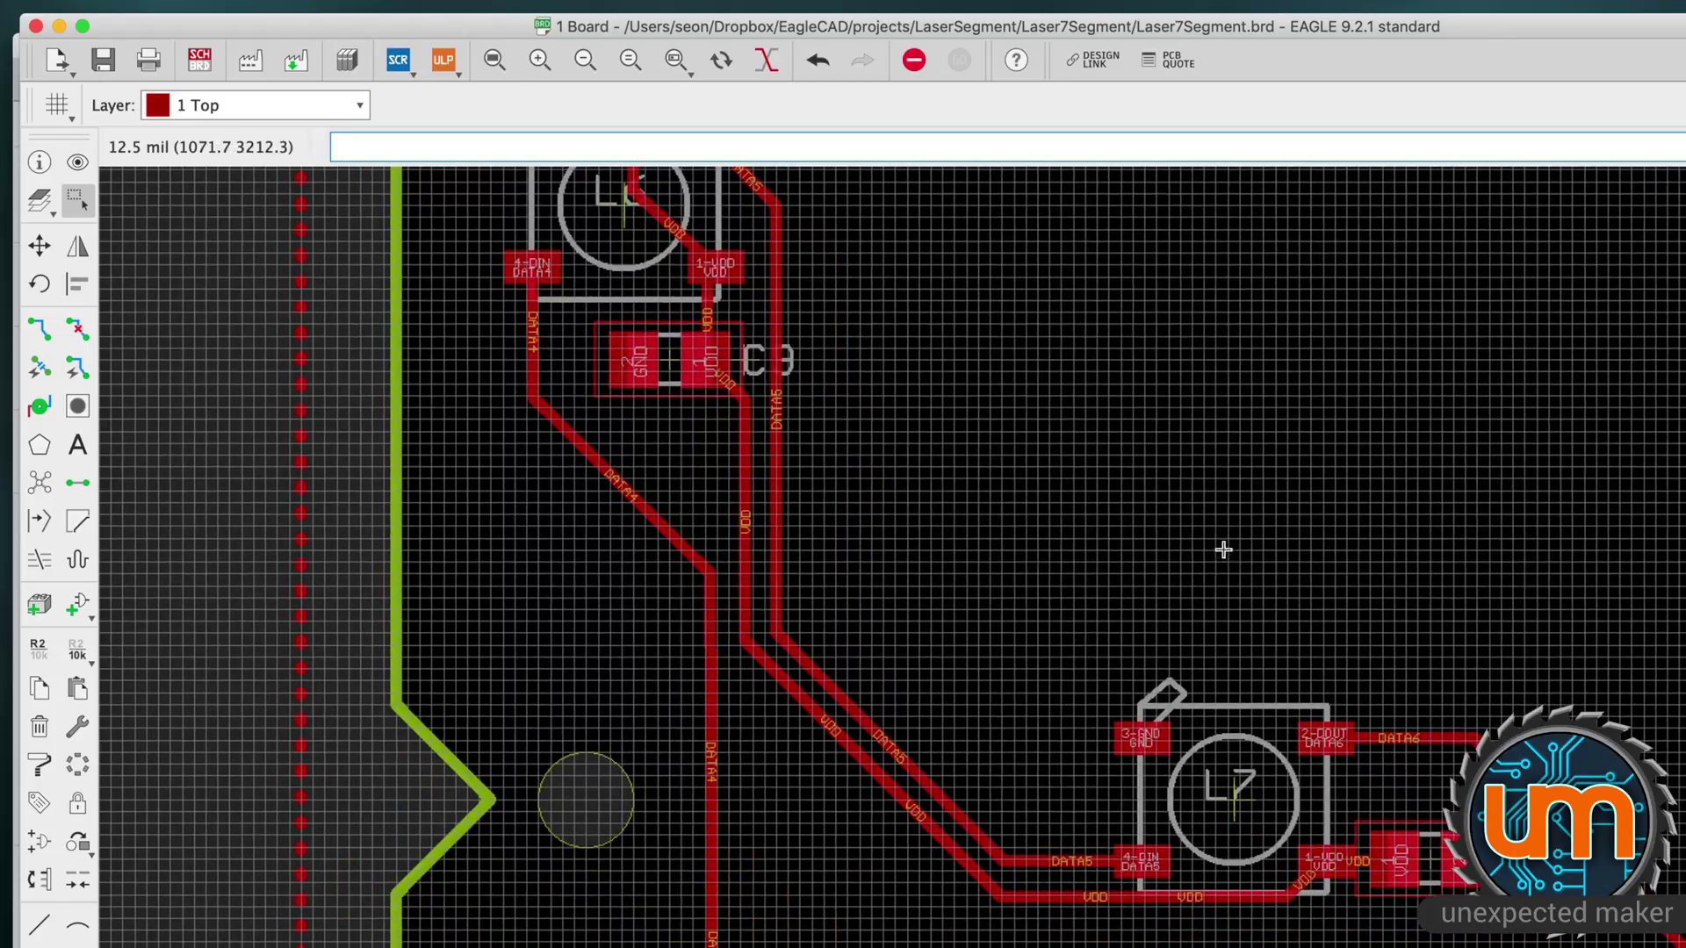
scroll(1209, 556, "up", 3)
middle_click_drag(1219, 564, 1048, 329)
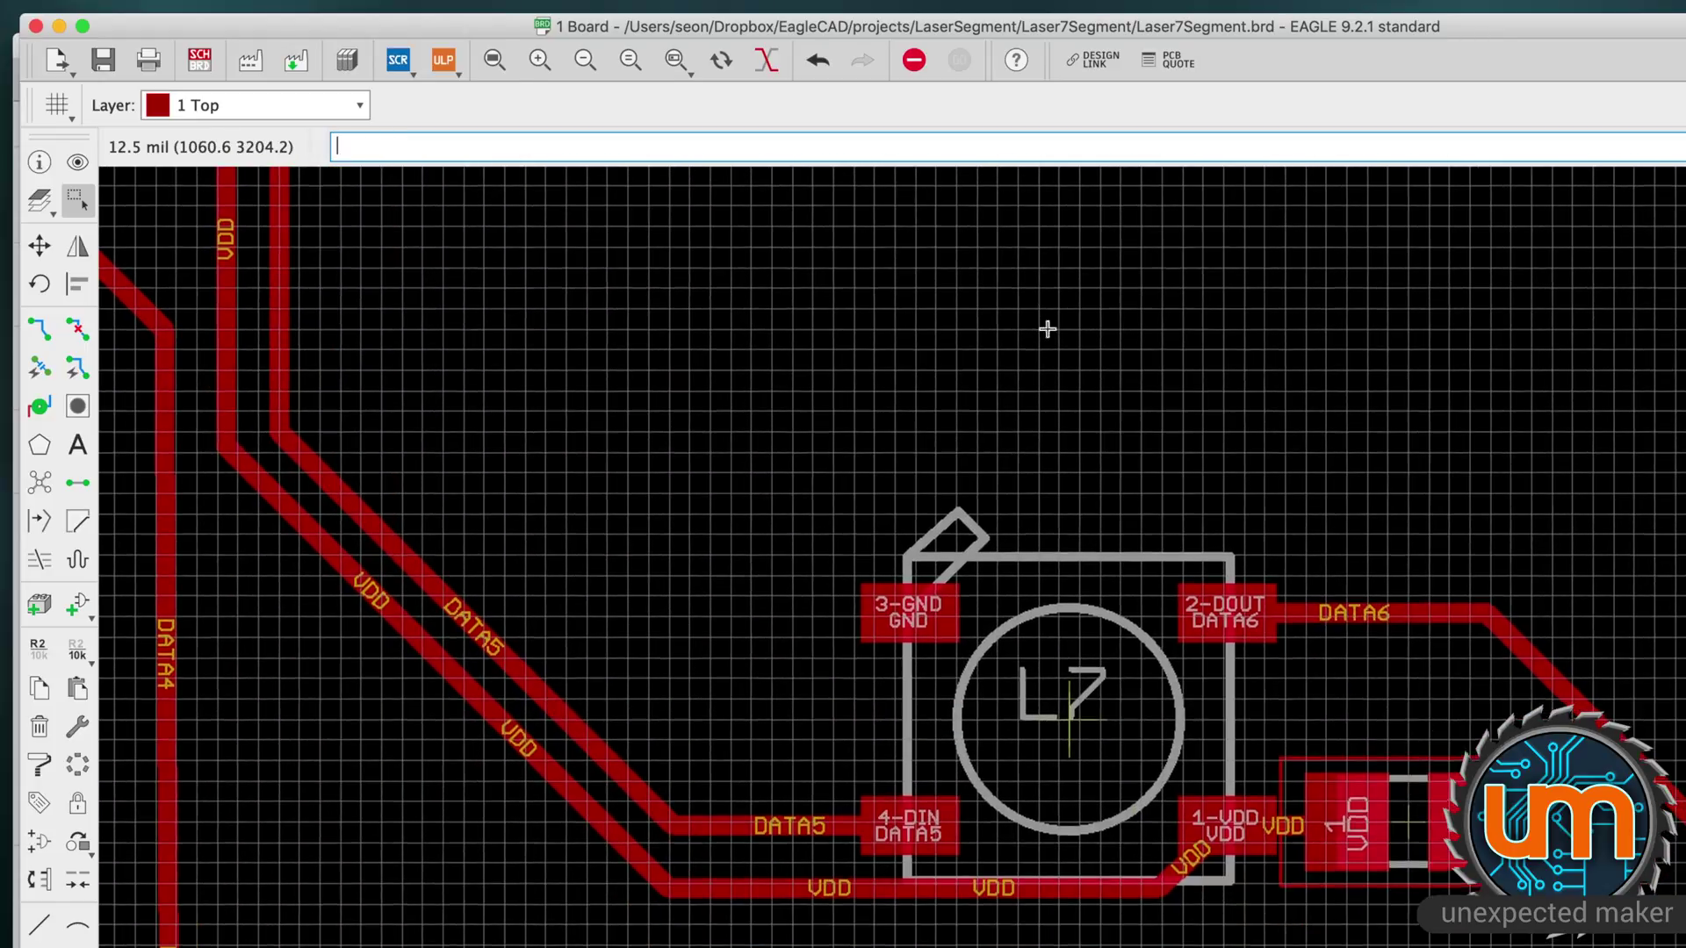
scroll(1079, 760, "up", 2)
scroll(1054, 715, "up", 3)
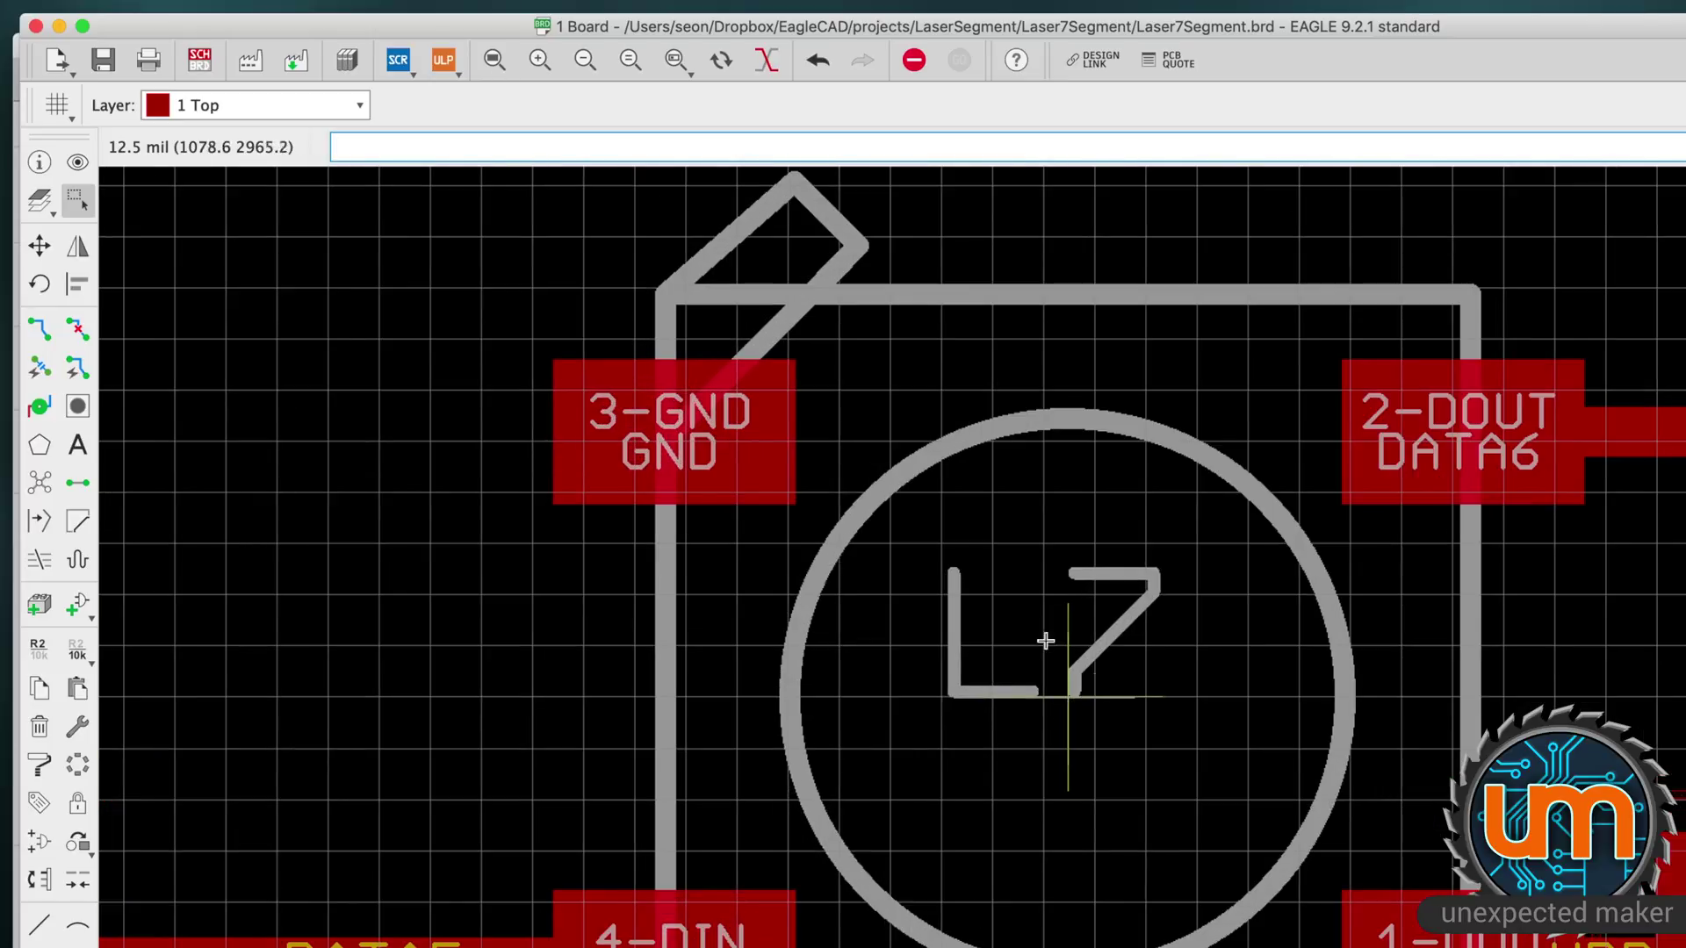
key("F7")
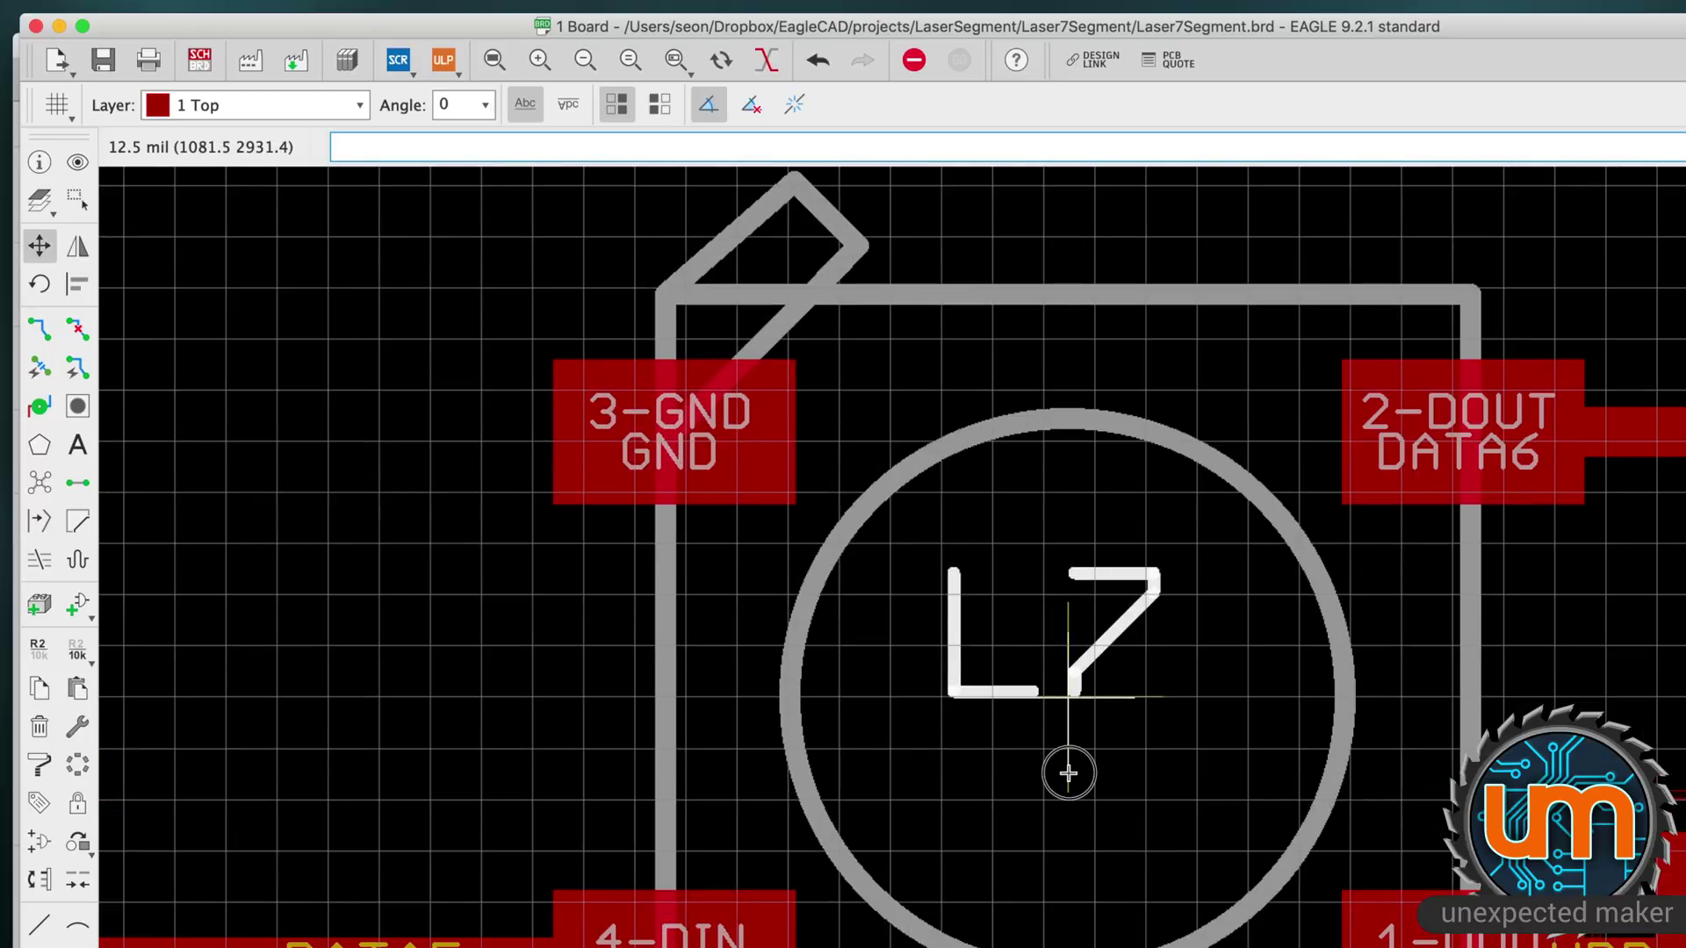
key("alt")
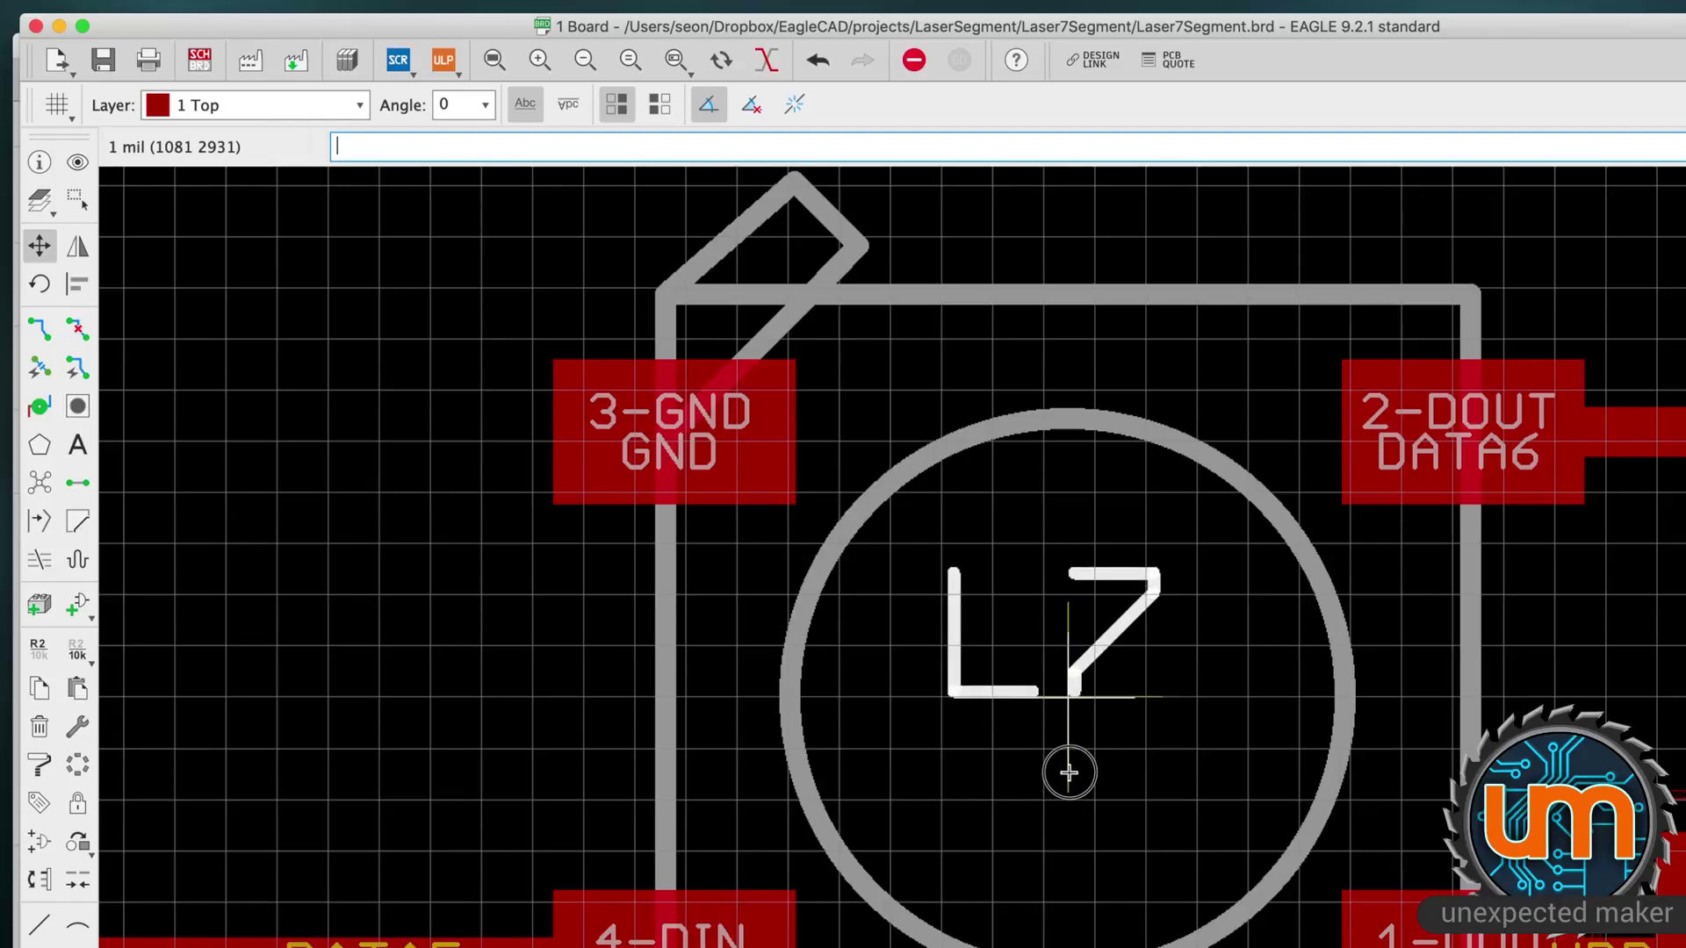
key("Escape")
key("Escape")
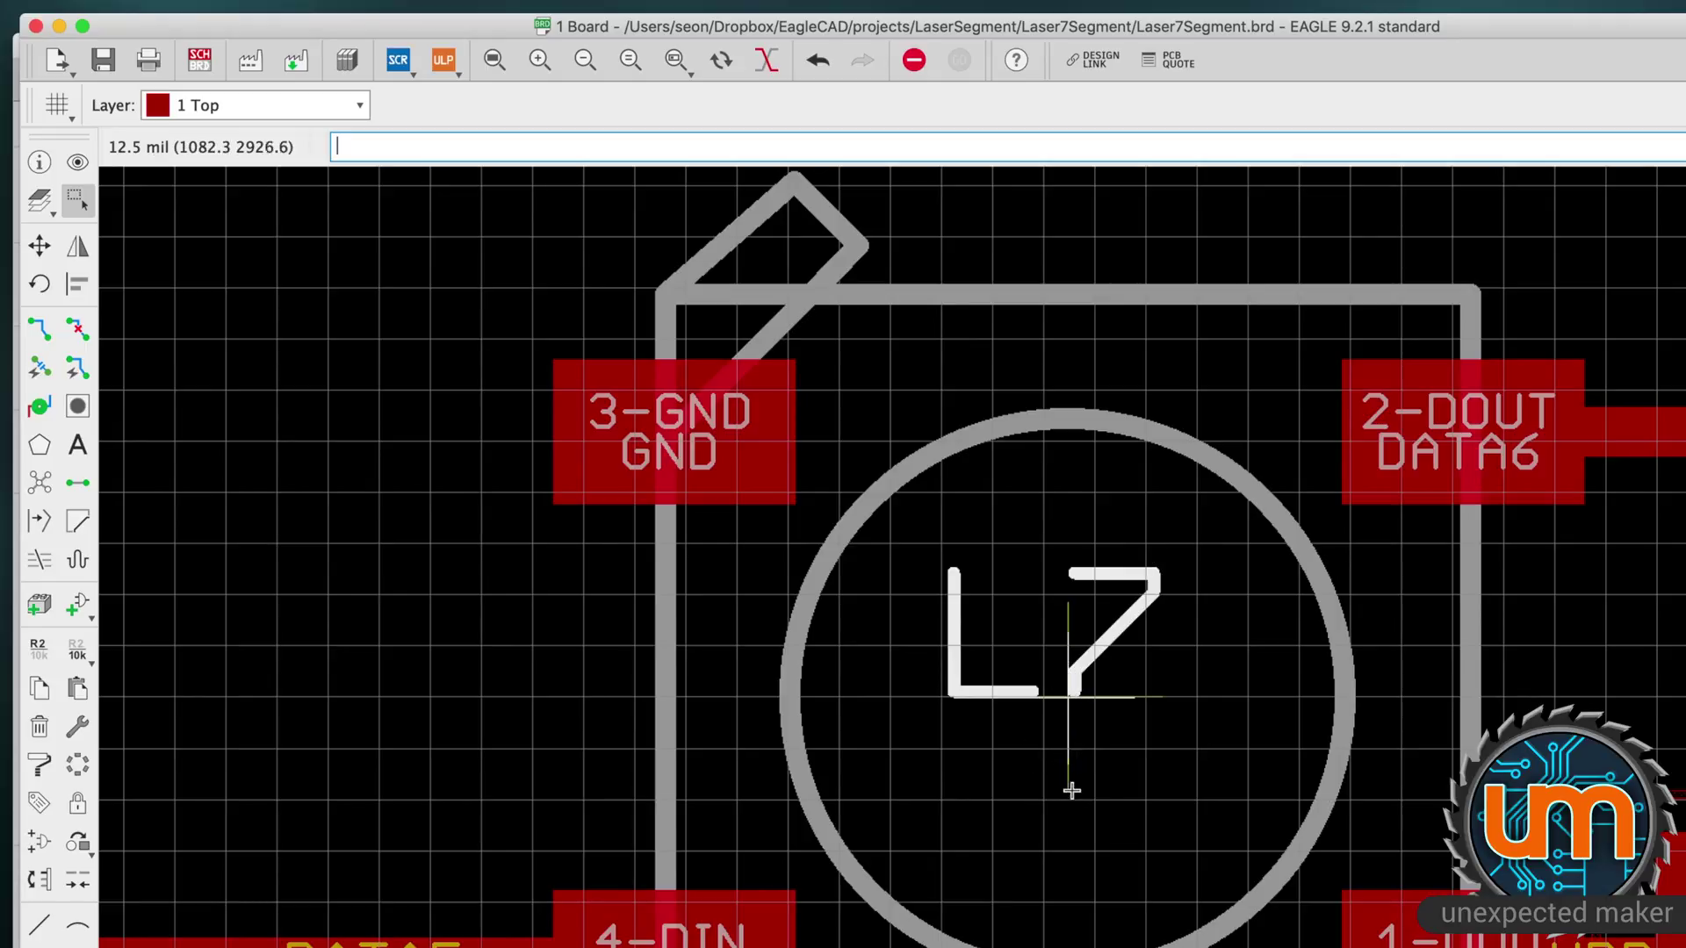
- Move the name label of L7 slightly upward inside the part's circle, using the 1 mil alternate grid
key("F7")
key("alt")
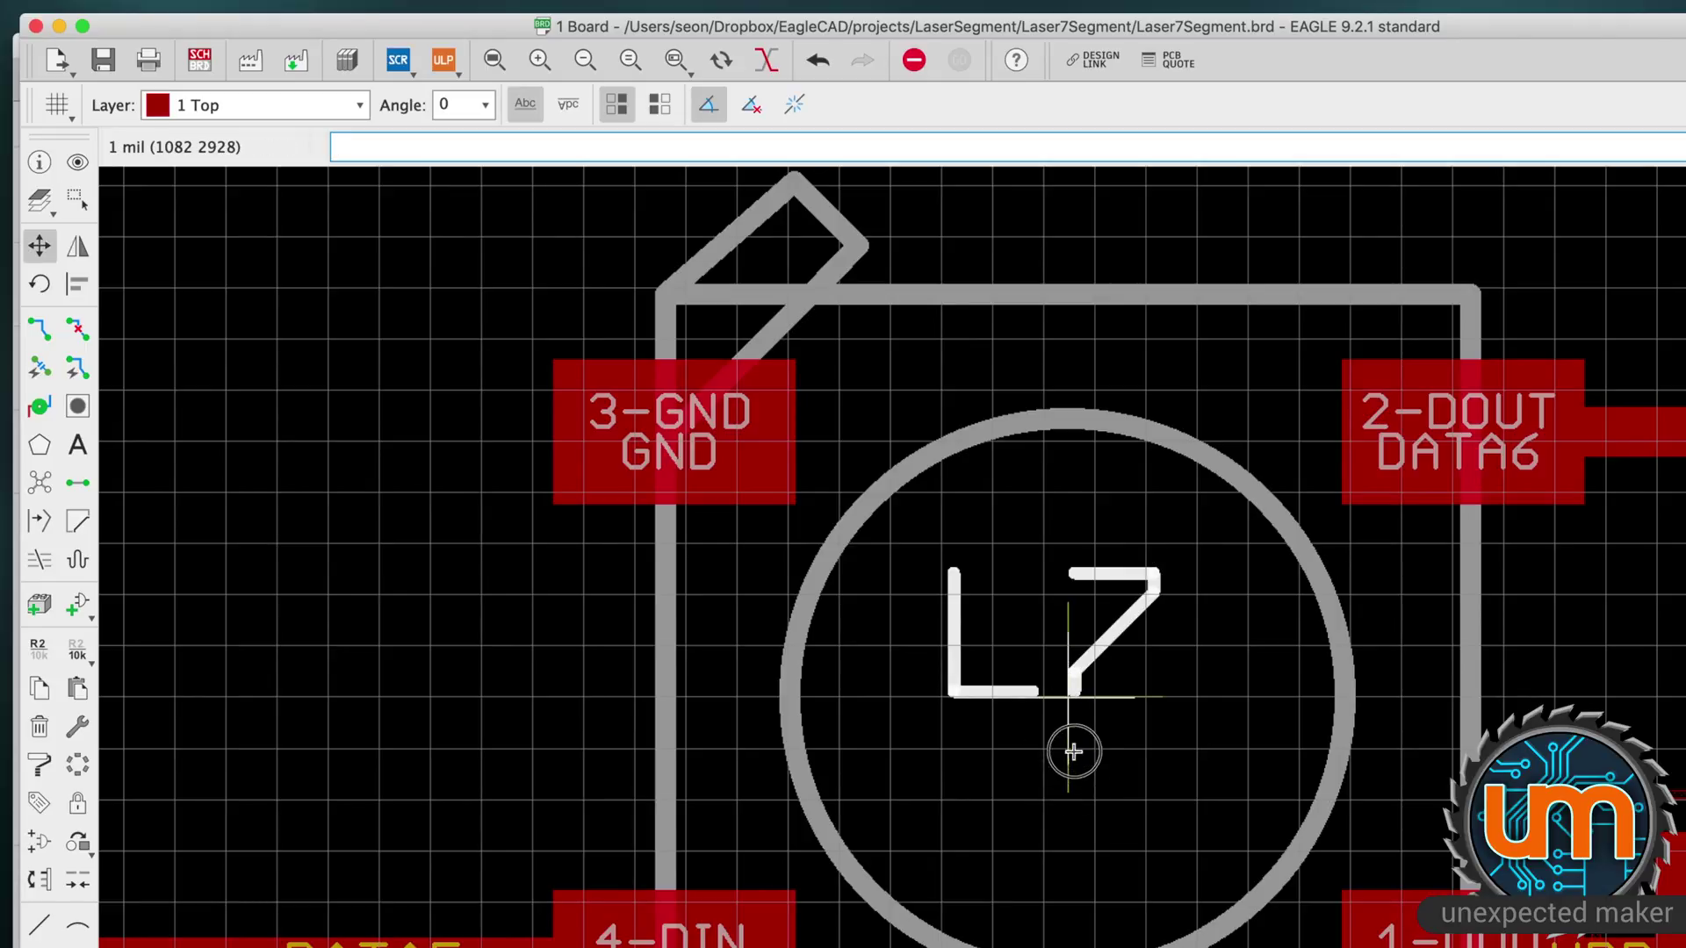
left_click_drag(1069, 788, 1071, 784, "alt")
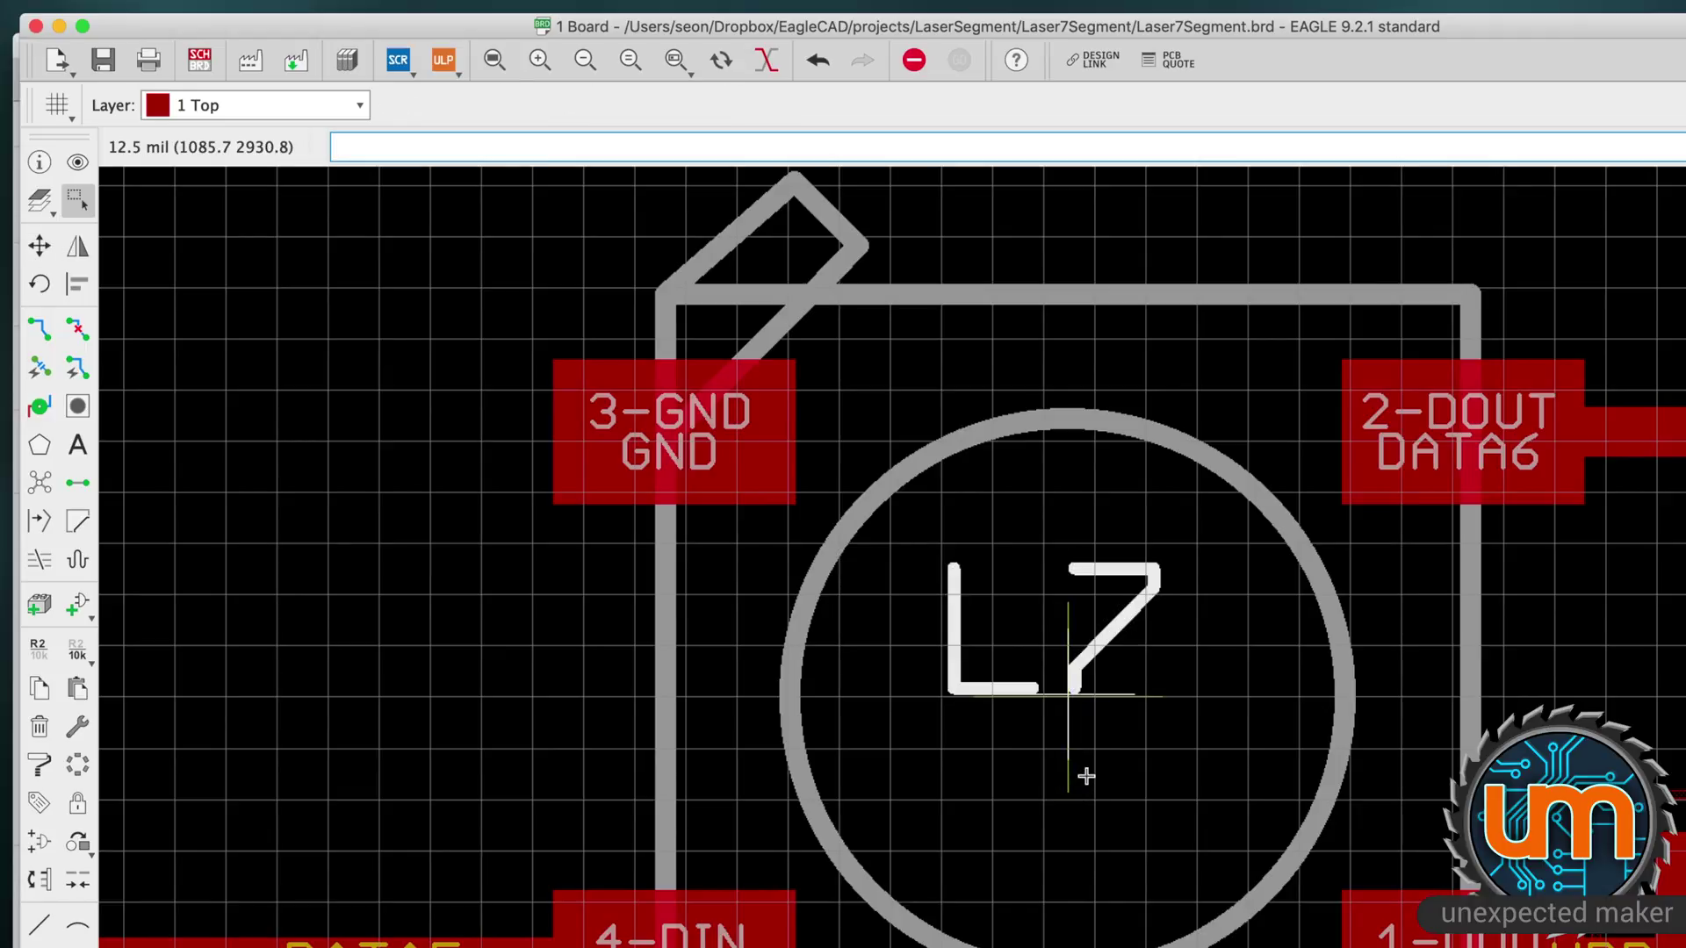
scroll(1085, 776, "down", 2)
scroll(1086, 776, "down", 5)
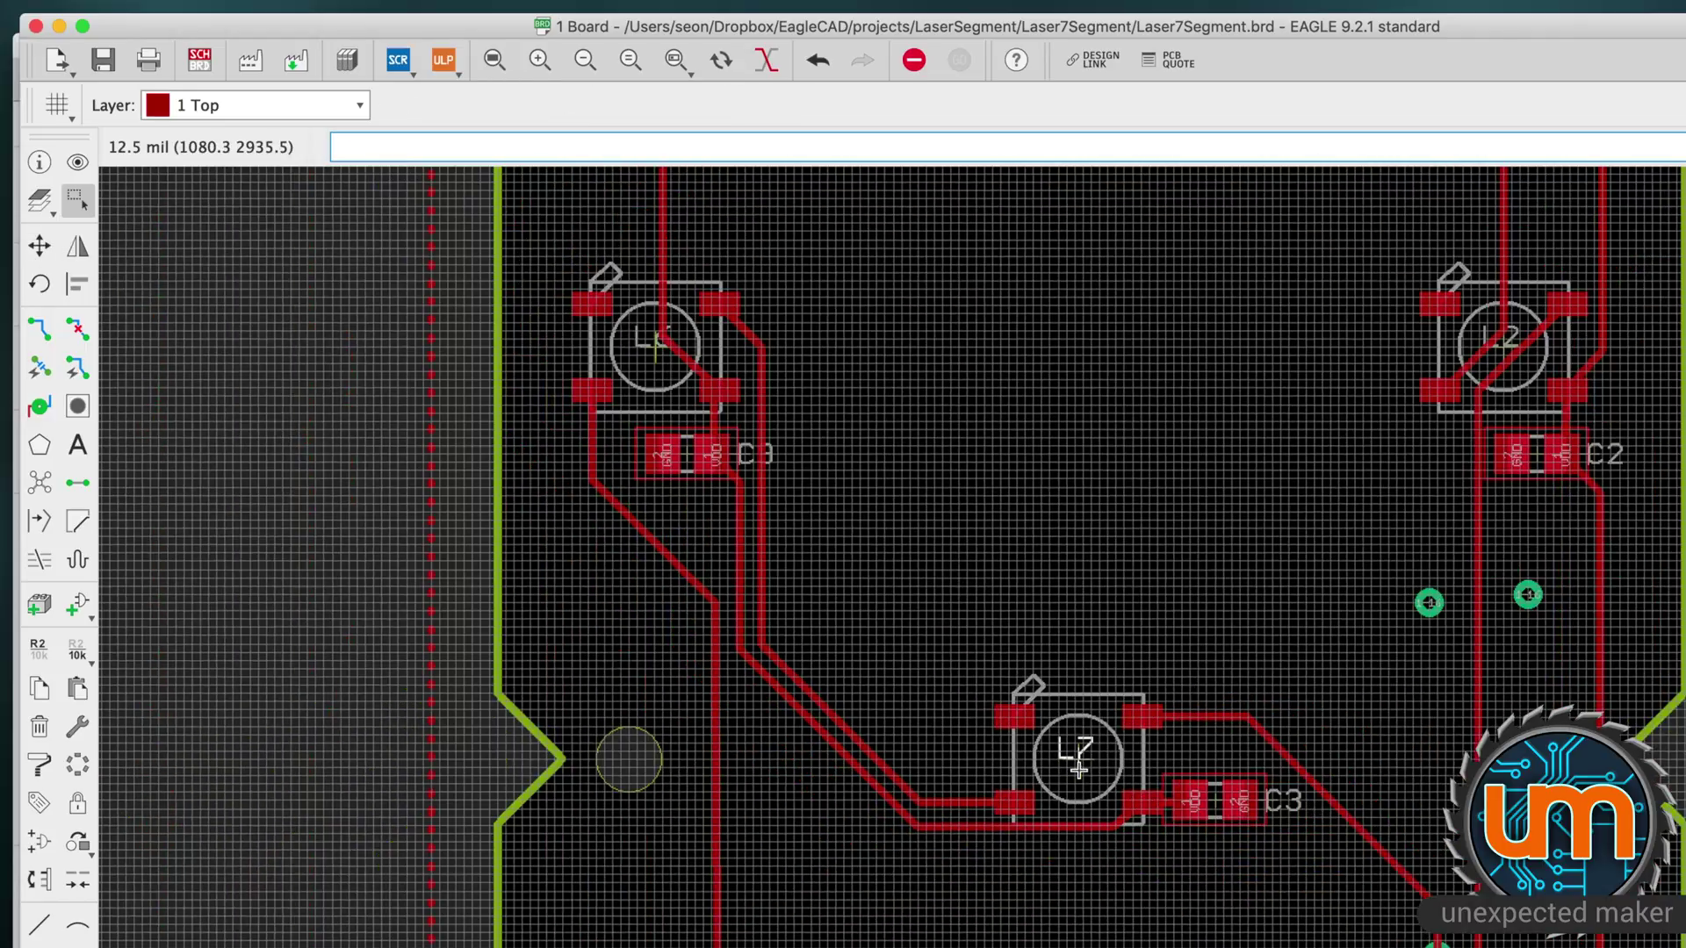
scroll(1080, 764, "down", 4)
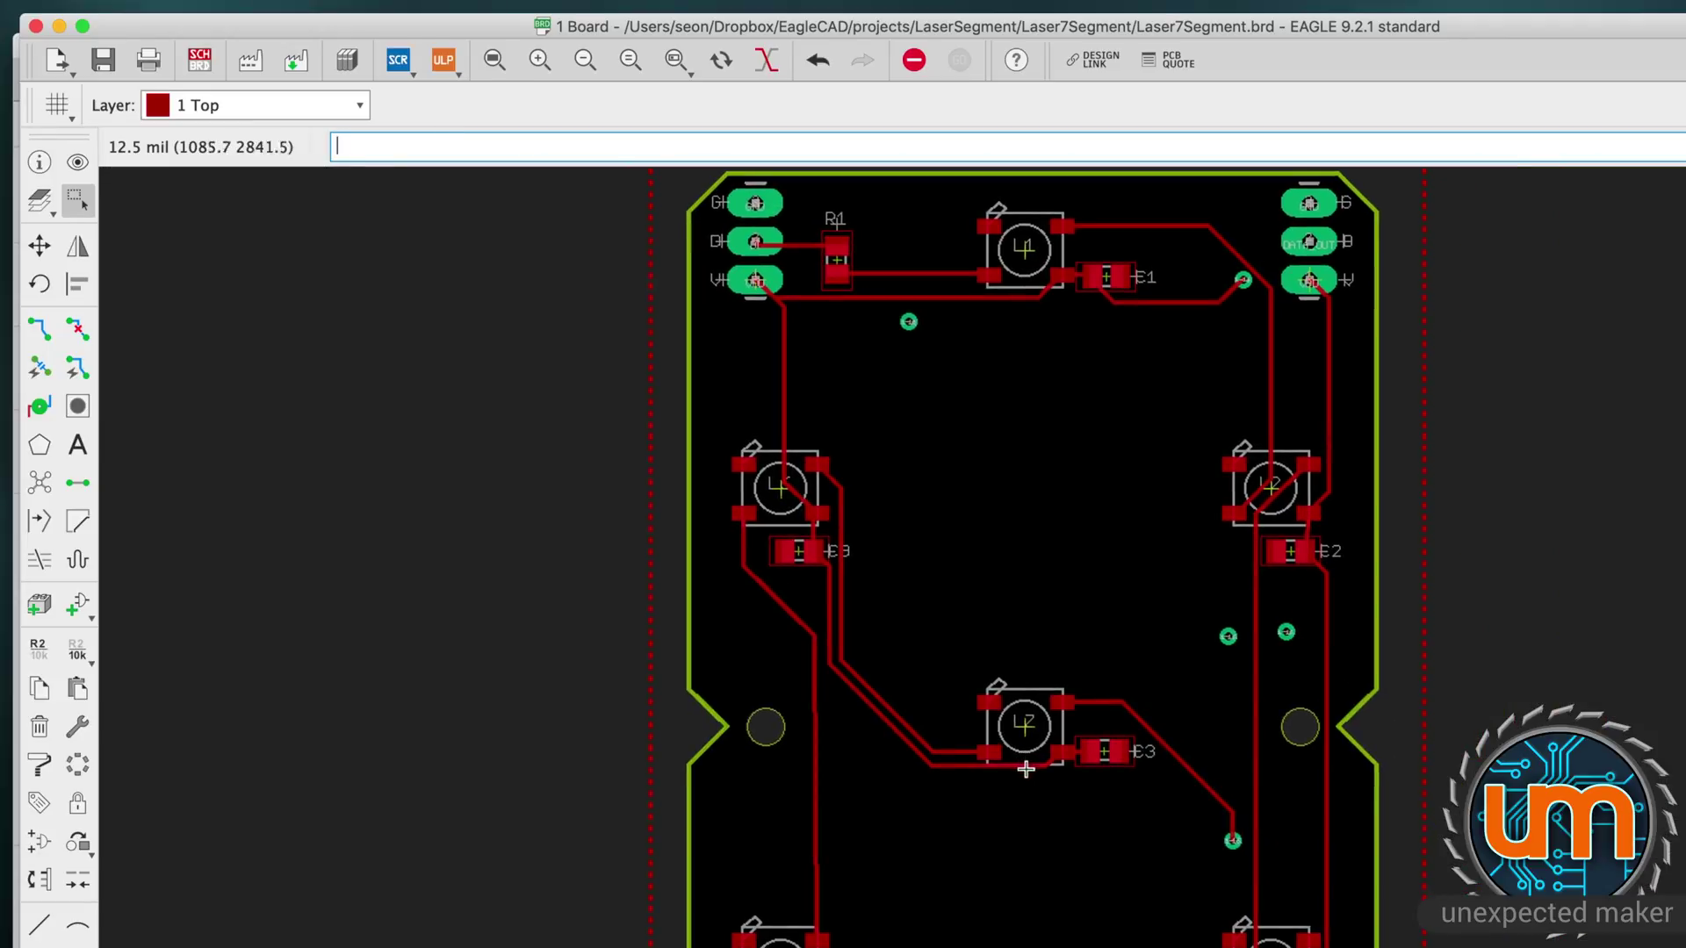
- Switch to the Laser7Segment schematic and start adding a part to it
left_click(199, 59)
middle_click_drag(1022, 718, 1126, 650)
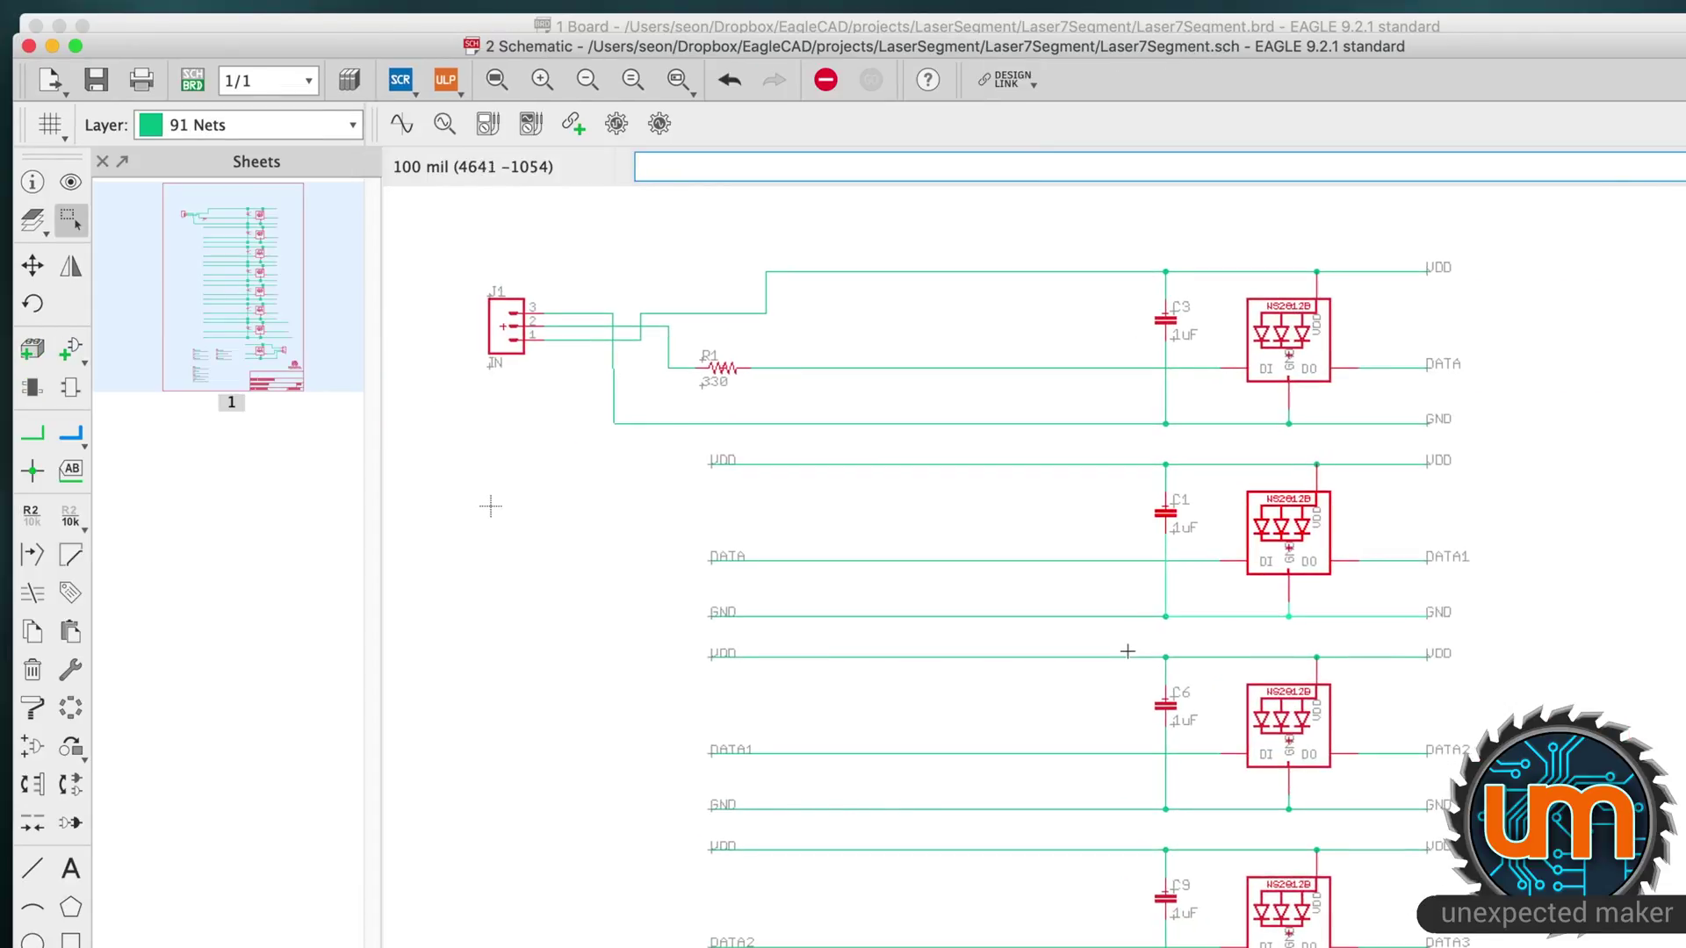
left_click(31, 349)
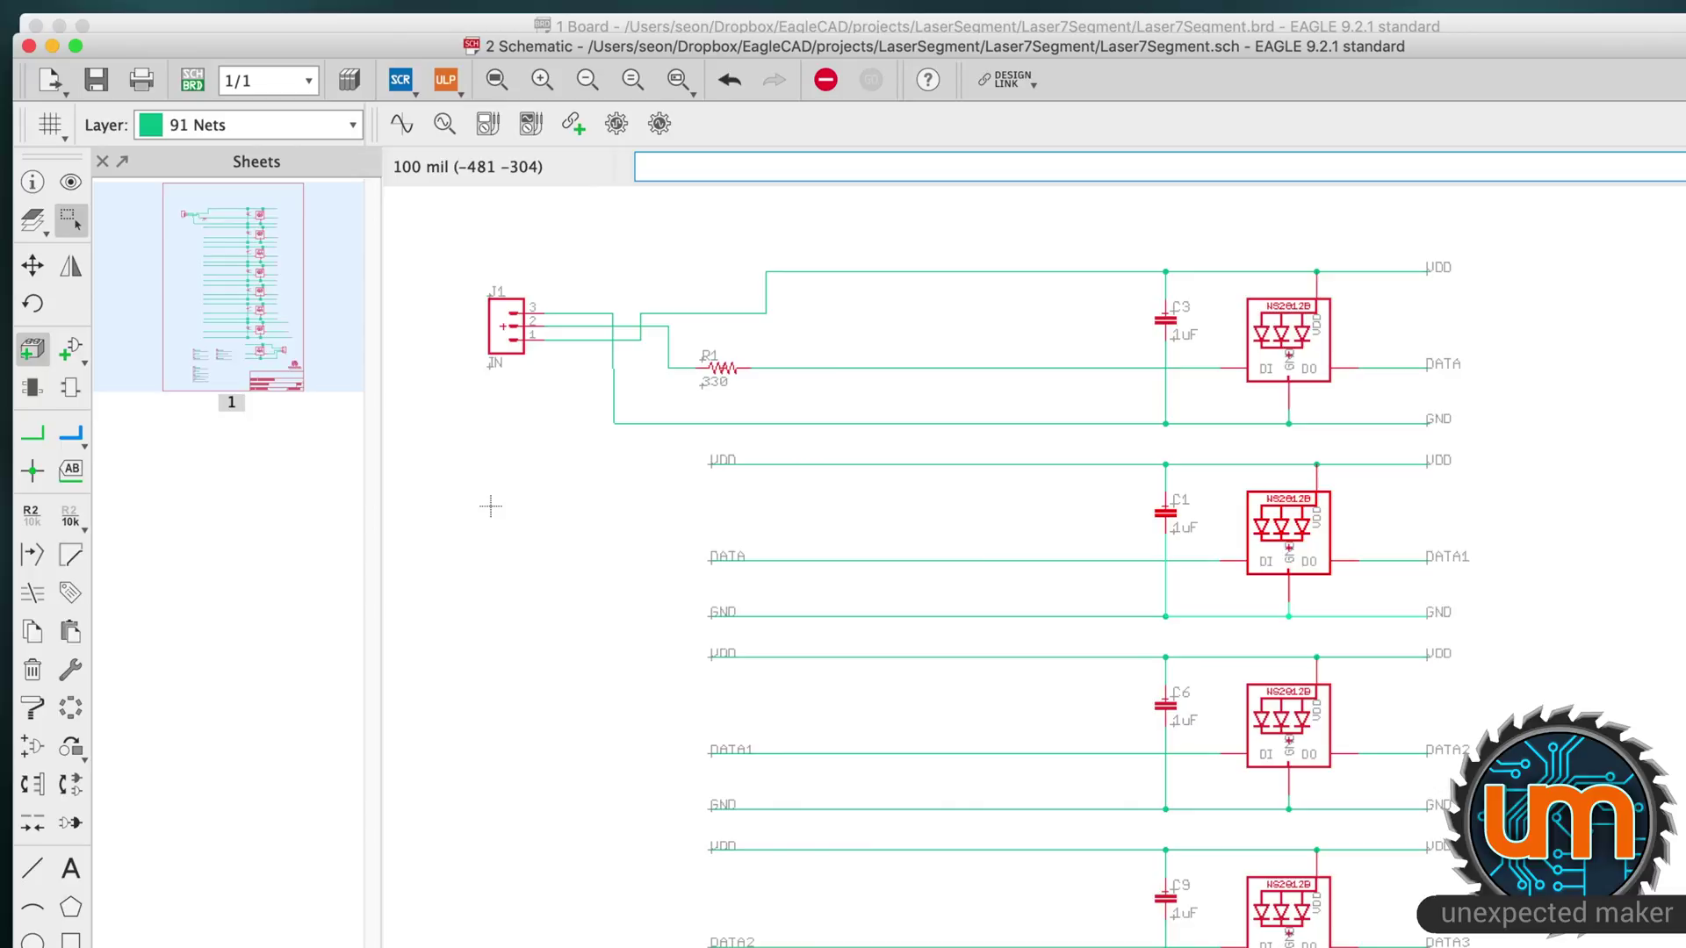